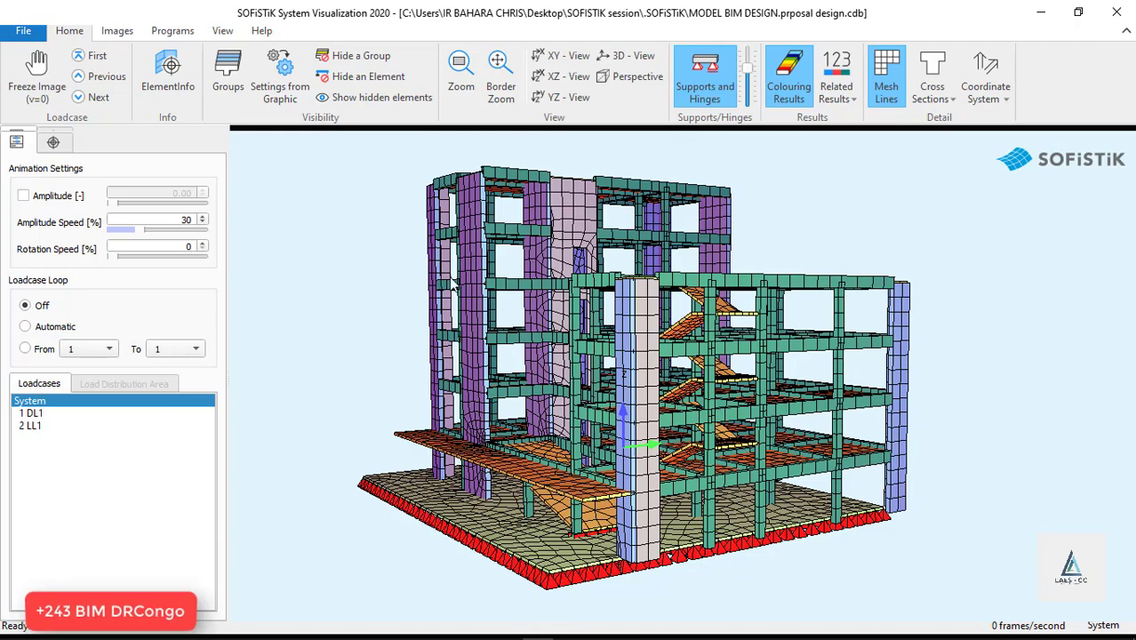
- Close the system visualization and check which analysis results are available for the analytical model
mouse_move(471, 292)
mouse_down()
mouse_move(567, 290)
mouse_move(837, 450)
mouse_move(772, 459)
mouse_move(582, 230)
mouse_move(553, 213)
mouse_up()
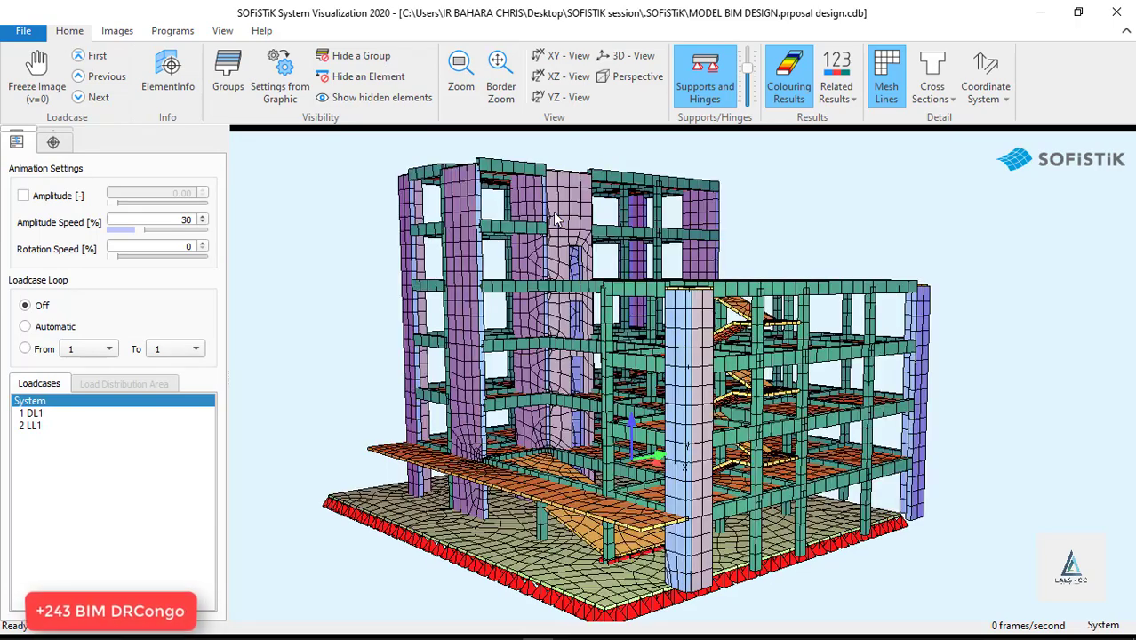
click(1116, 12)
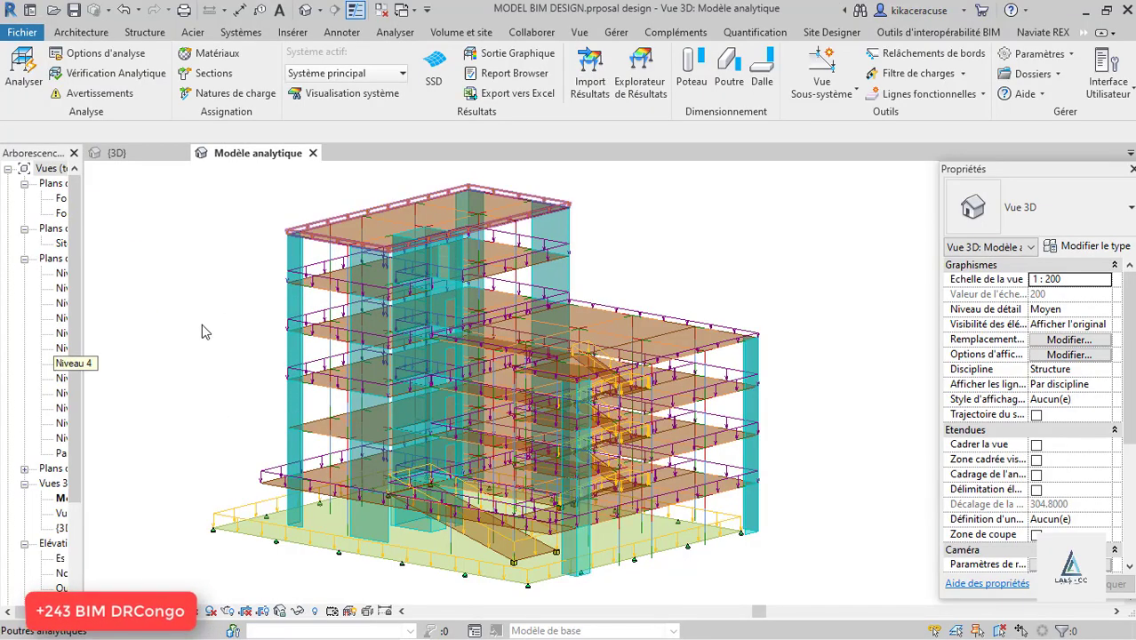
click(634, 69)
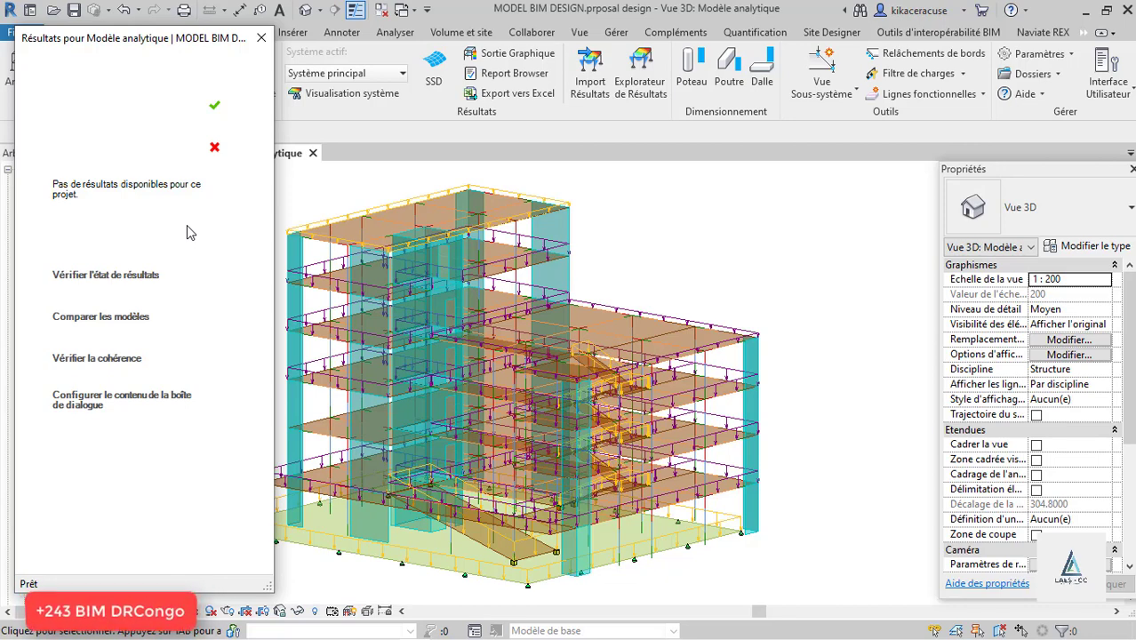
click(261, 38)
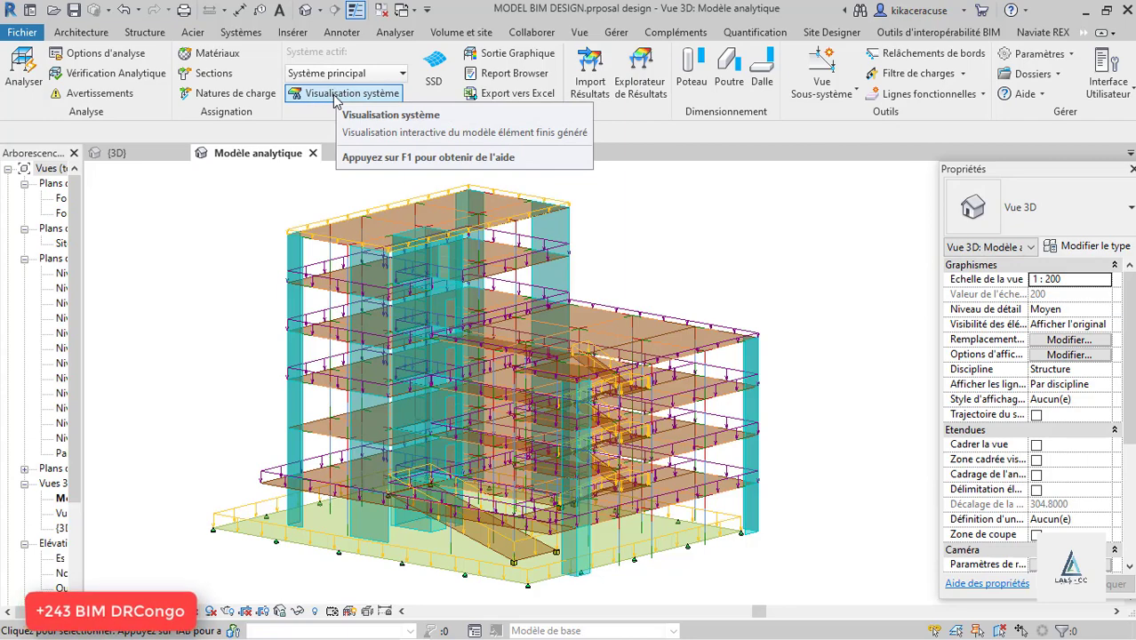
- Open the system visualization of the main system and examine the building's finite element mesh from several sides and distances
click(335, 98)
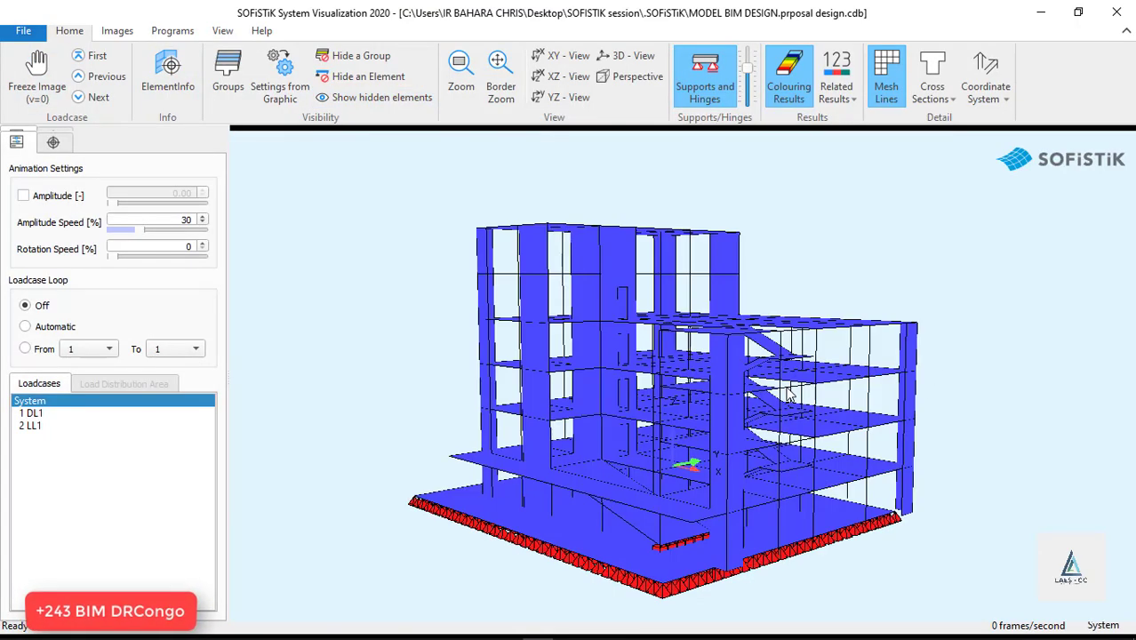
scroll(788, 396, up, 4)
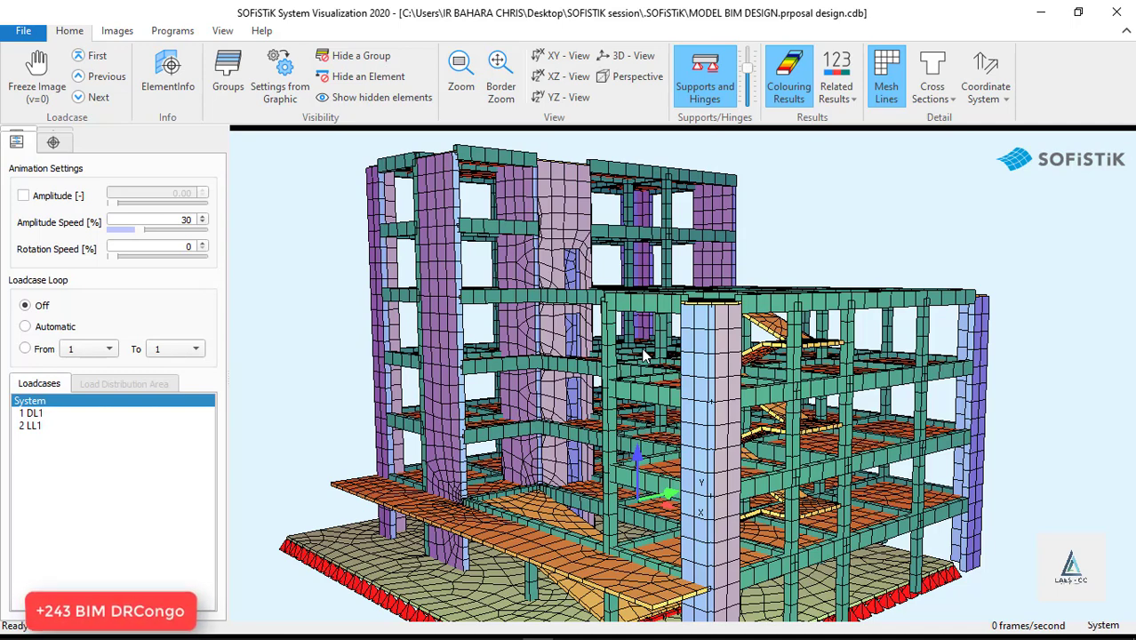
scroll(532, 304, down, 2)
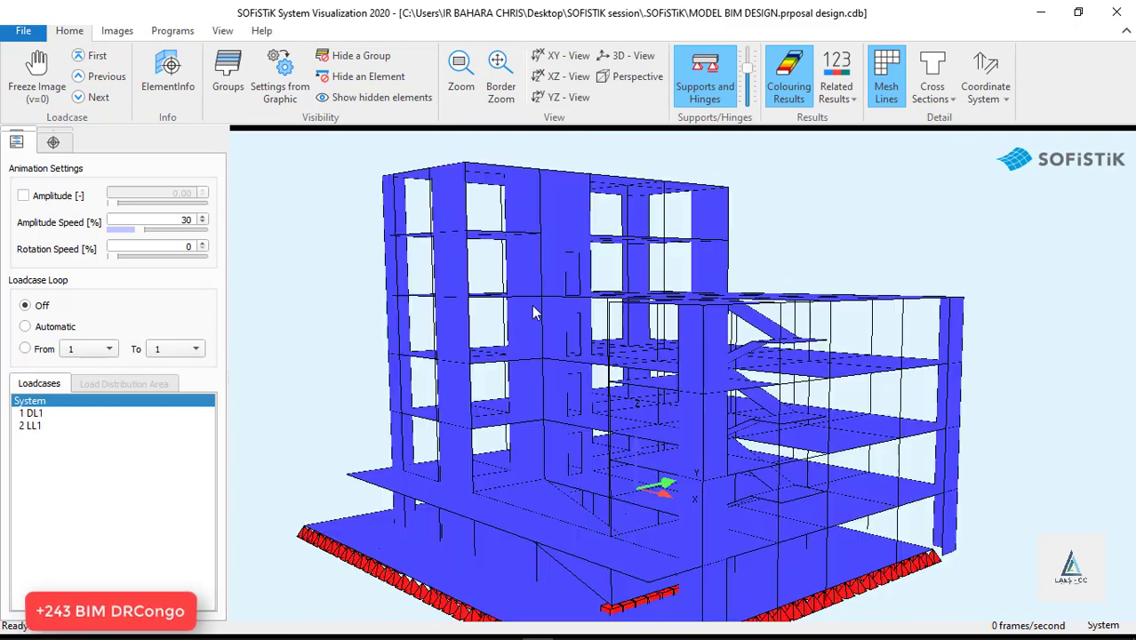
drag(668, 301, 898, 264)
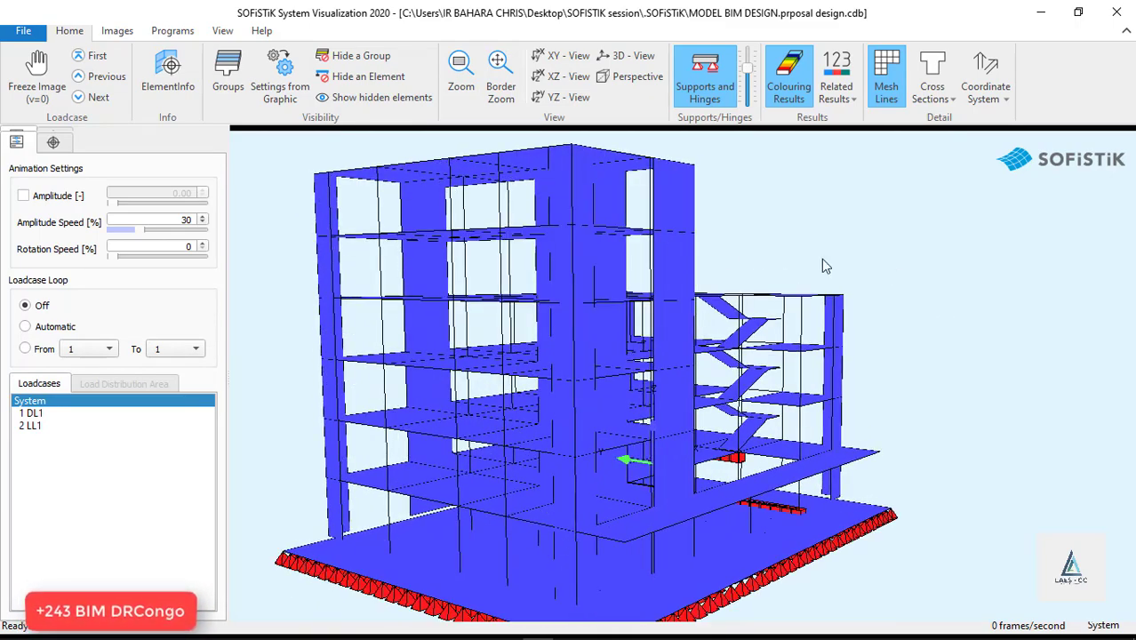
scroll(663, 247, down, 1)
drag(884, 447, 488, 464)
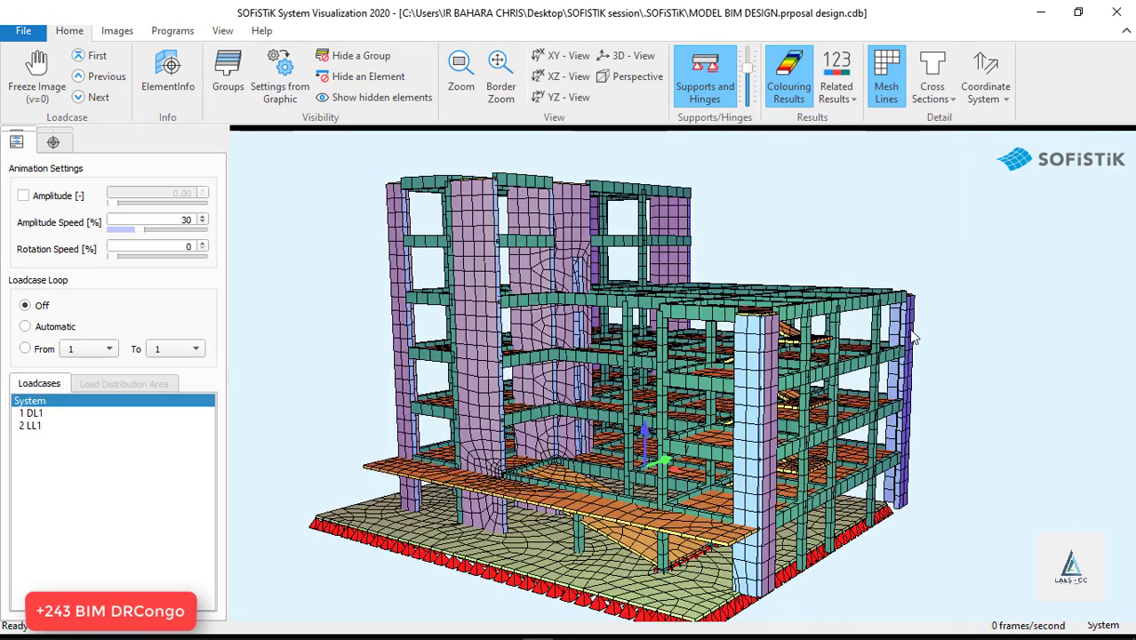
scroll(791, 336, up, 1)
scroll(790, 336, up, 1)
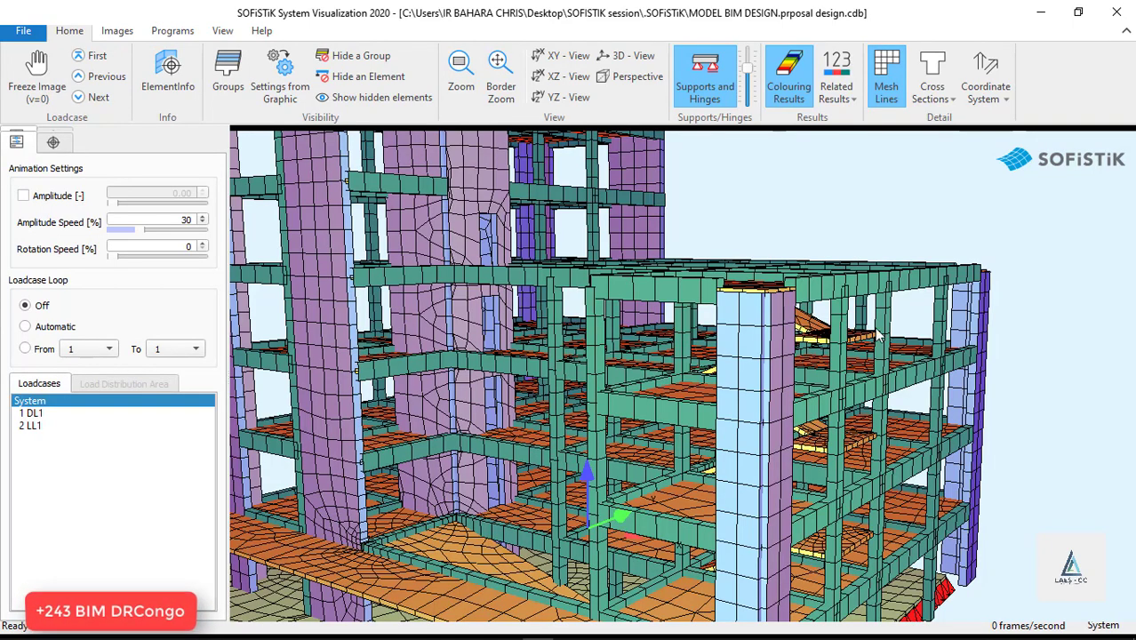
scroll(725, 230, down, 2)
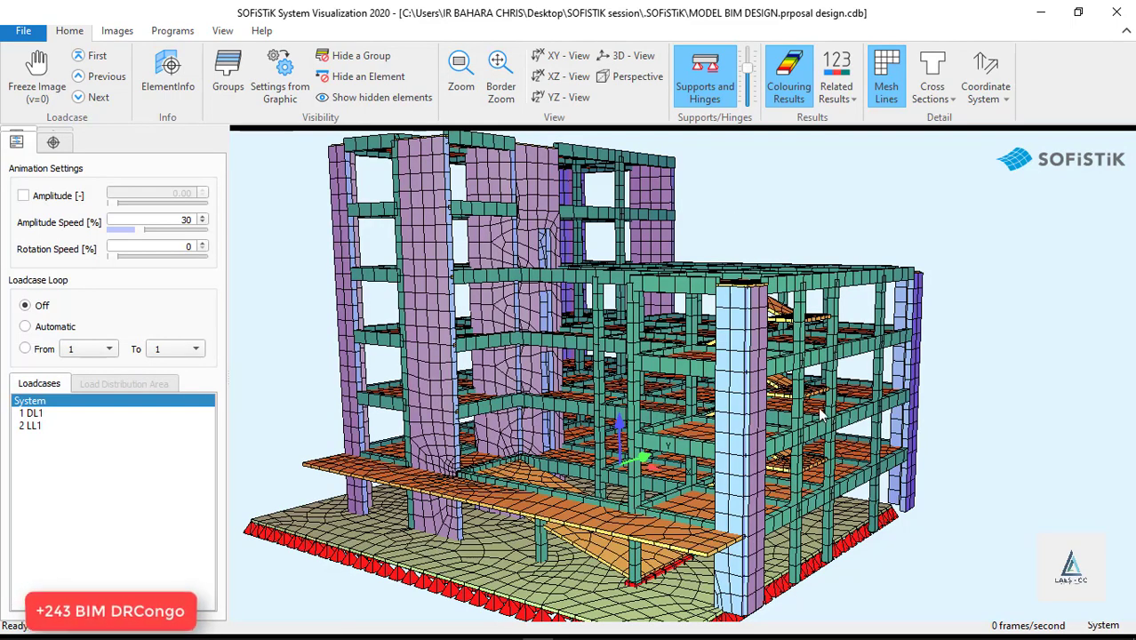
scroll(631, 513, down, 2)
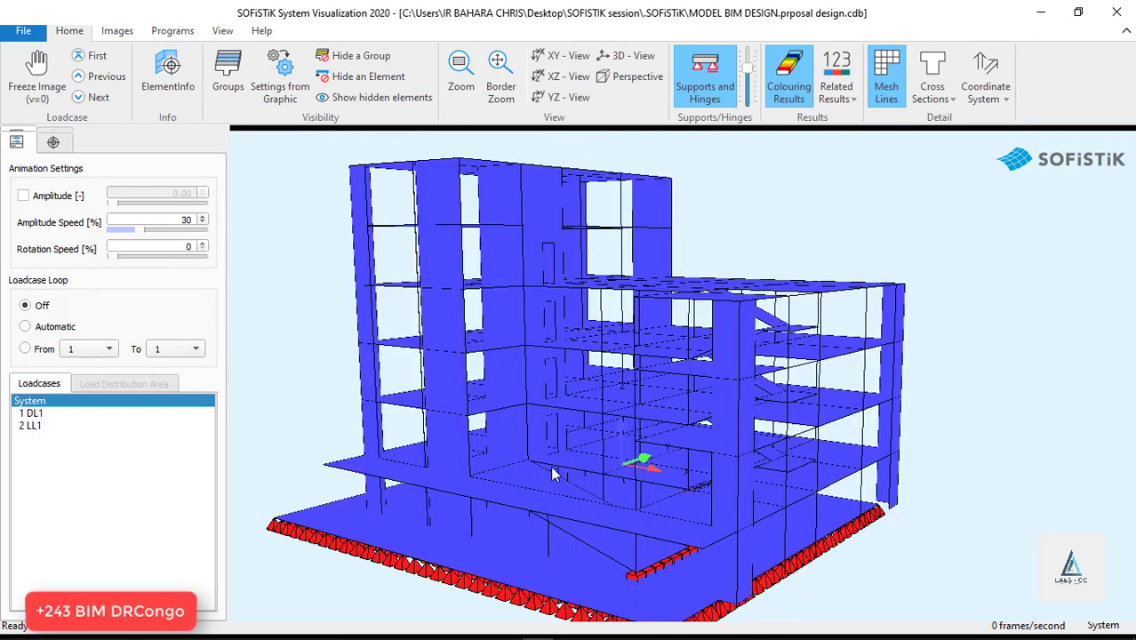
scroll(680, 477, down, 1)
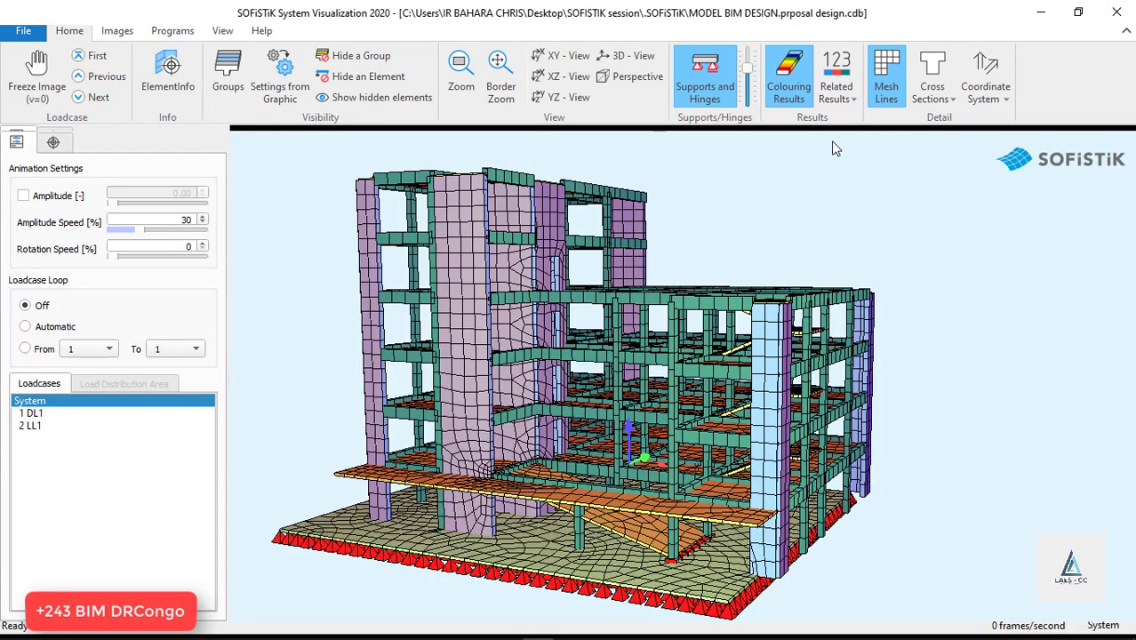
- Reduce the display size of the support symbols along the foundation slab
drag(747, 75, 749, 86)
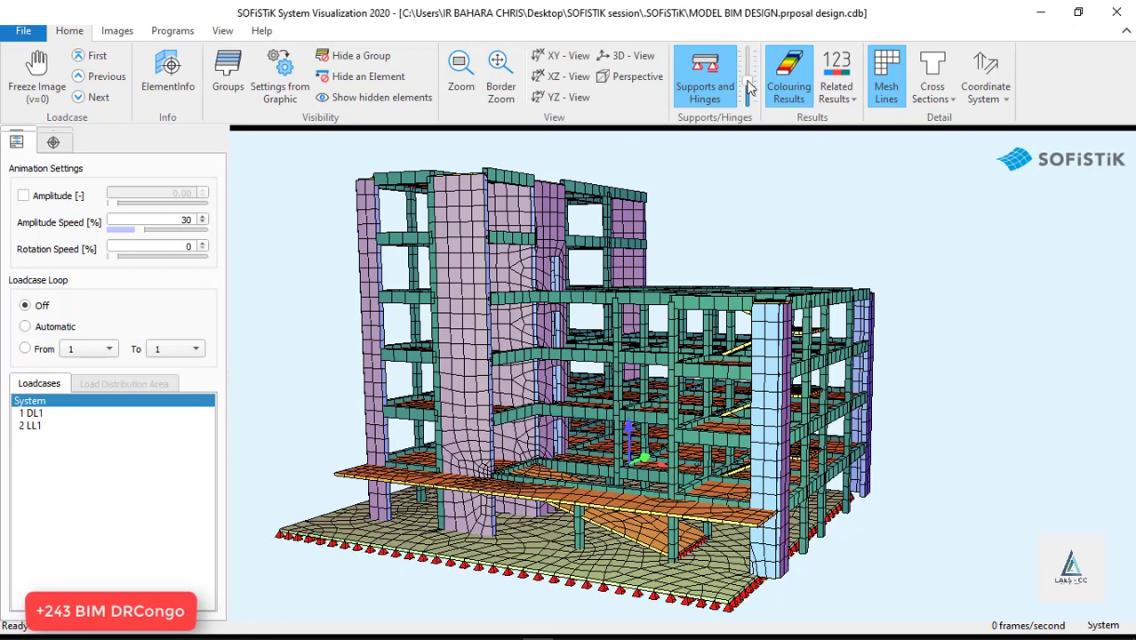
scroll(457, 286, down, 2)
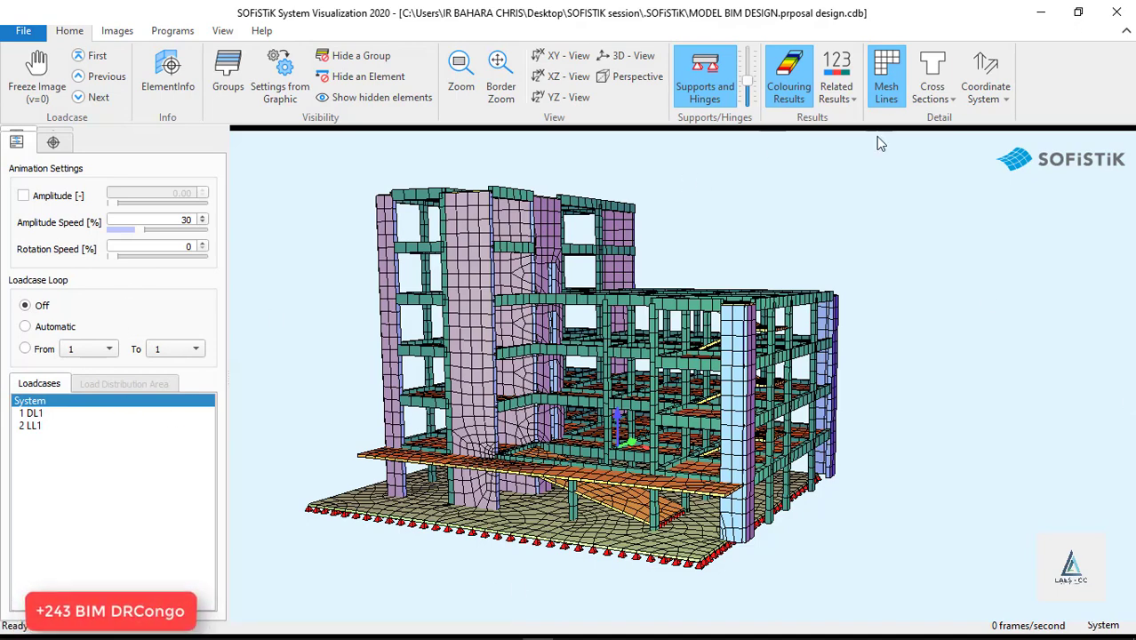
- Display load case 1 DL1 and compare the deformed building with and without mesh lines
click(35, 414)
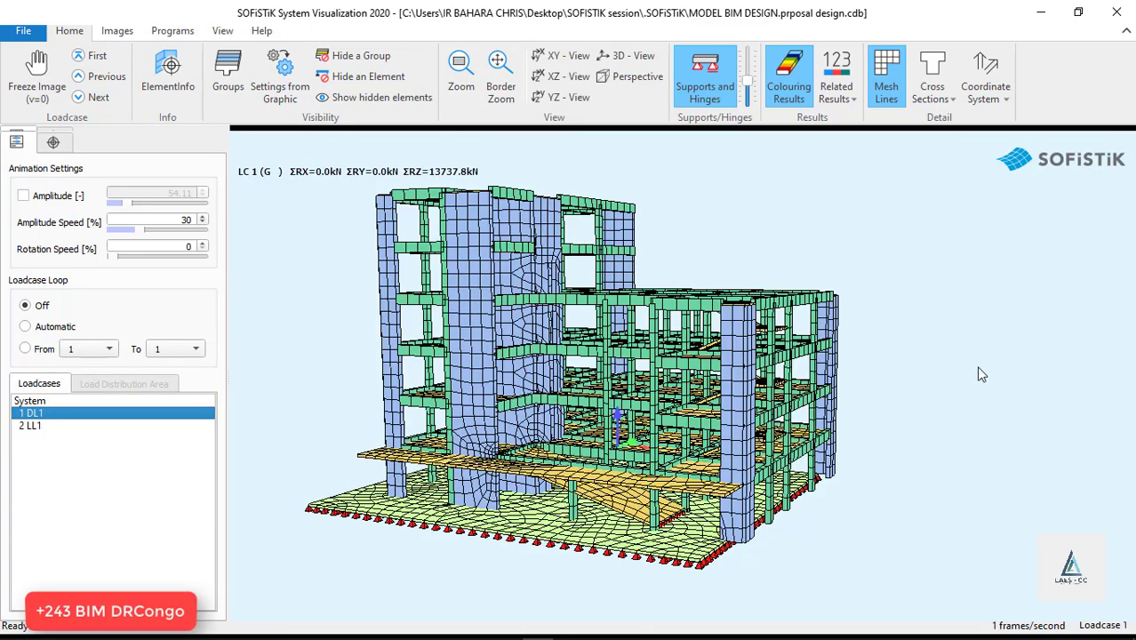
drag(799, 454, 552, 464)
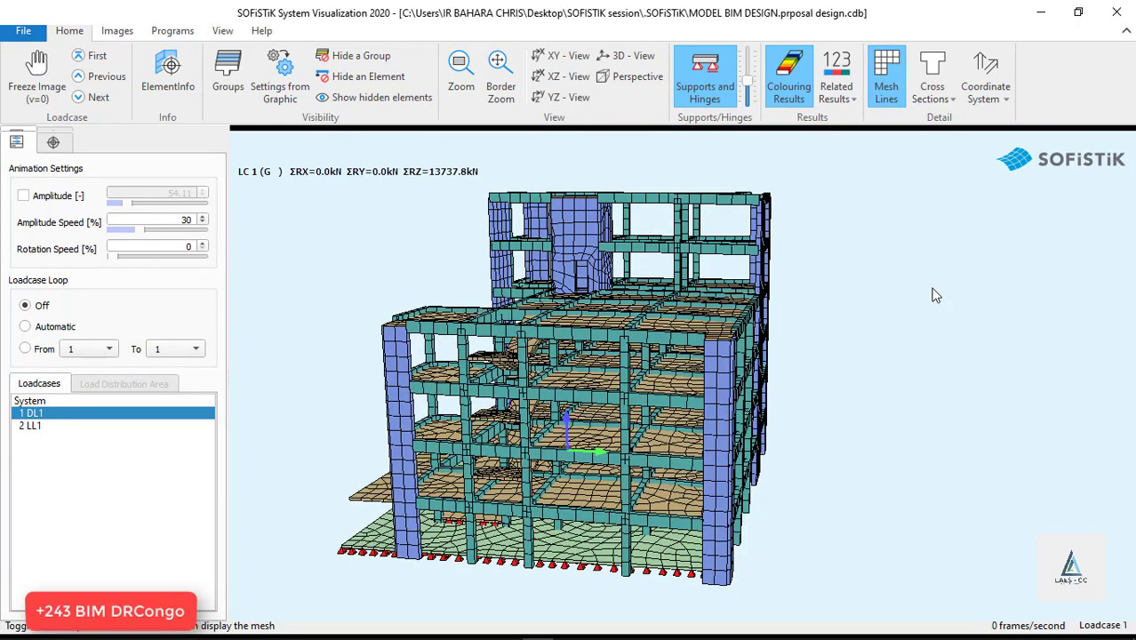
click(886, 80)
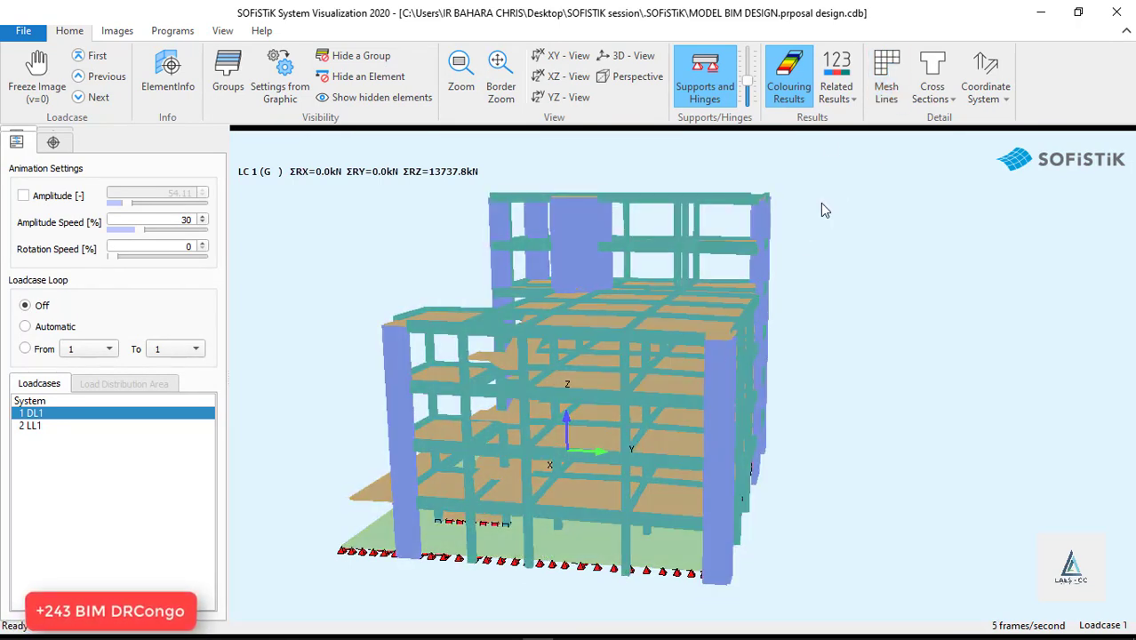
click(887, 78)
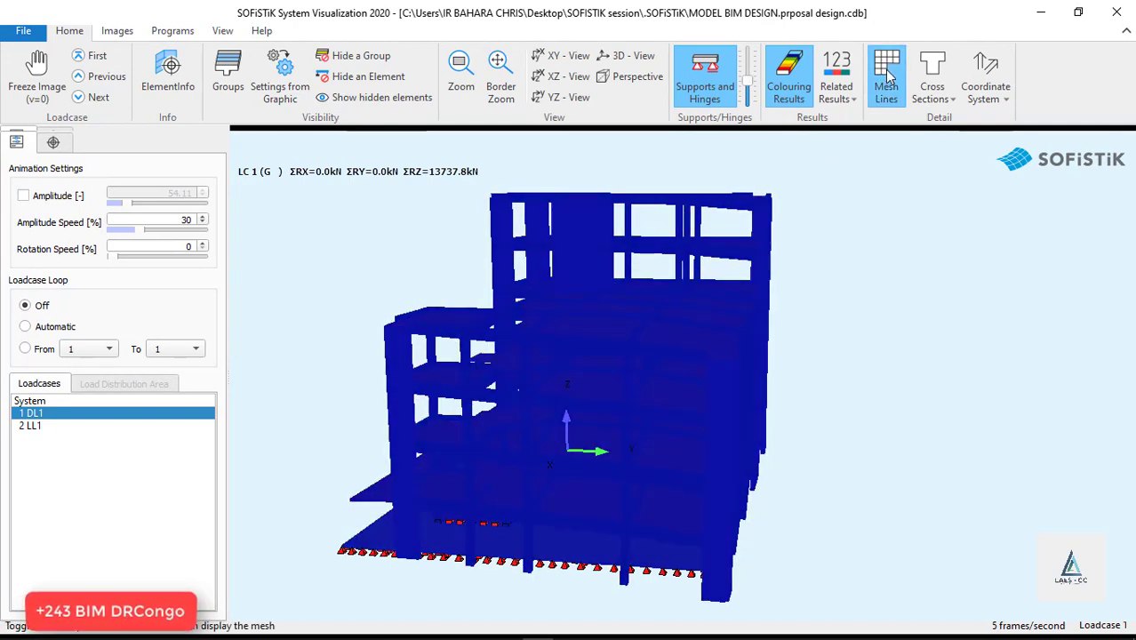
click(888, 78)
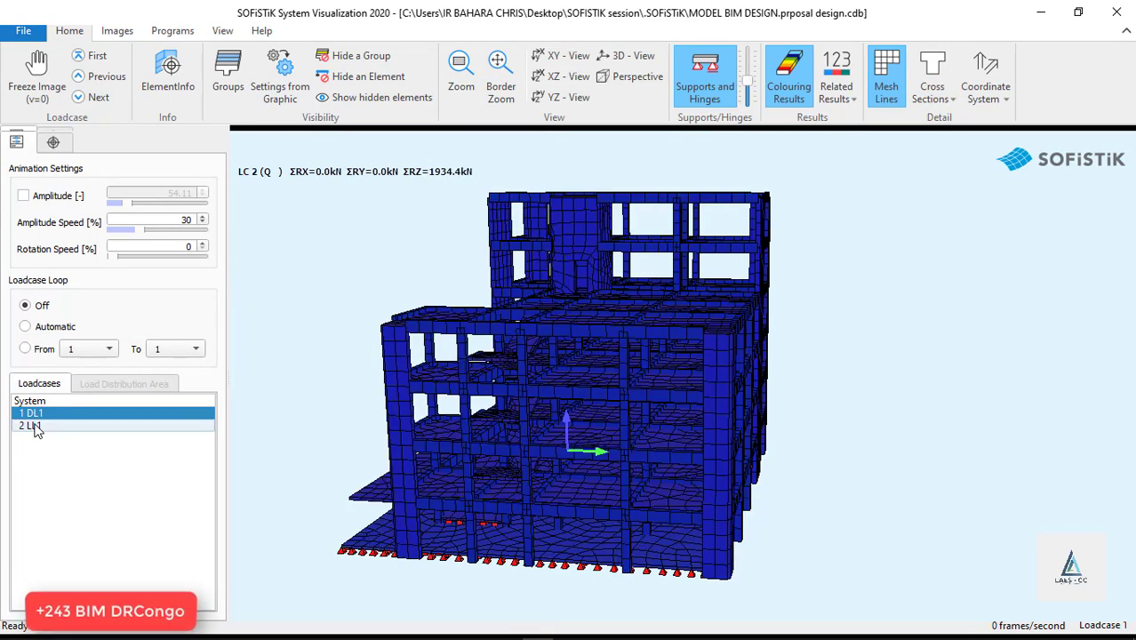
- Display load case 2 LL1, inspect the deformed structure up close and enable the amplitude setting
click(33, 426)
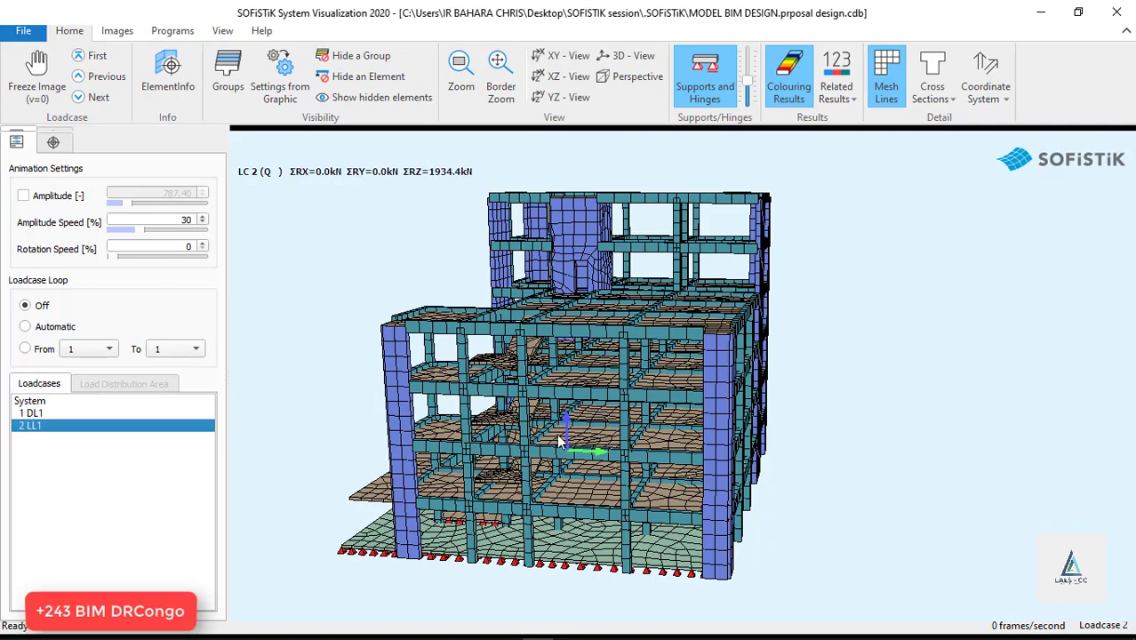
drag(558, 436, 665, 415)
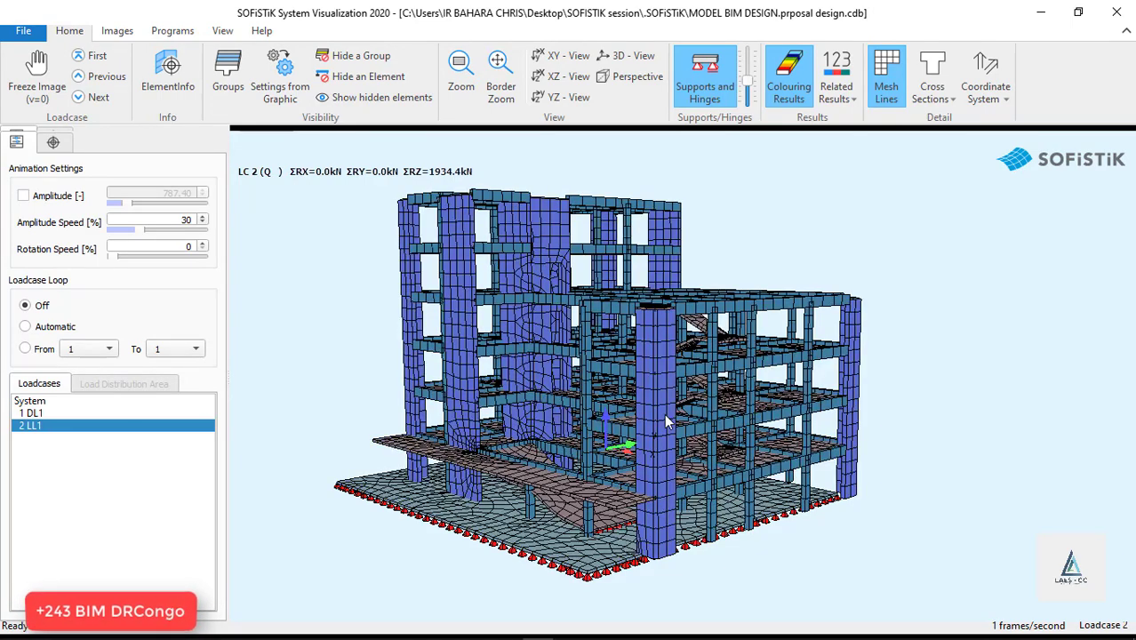
scroll(562, 517, up, 2)
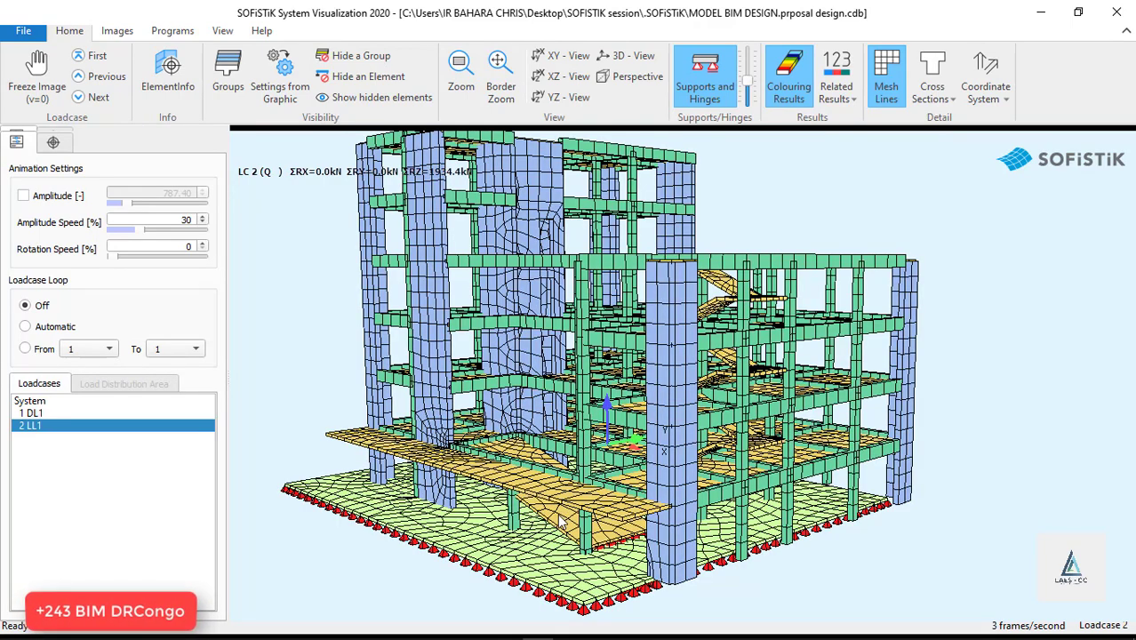
scroll(560, 520, up, 1)
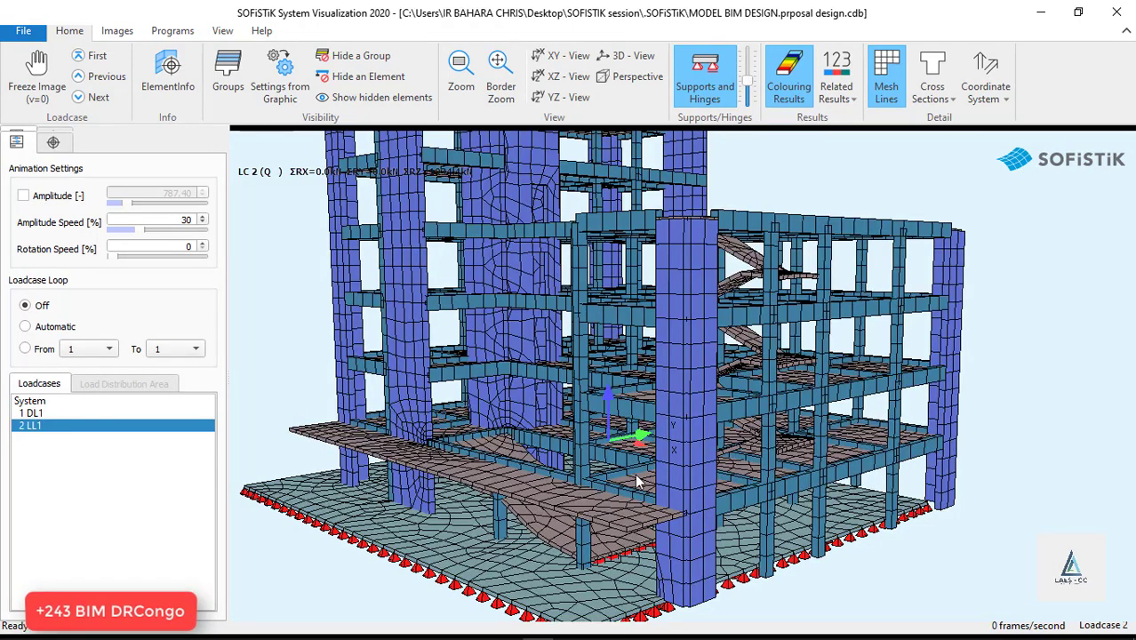
scroll(636, 495, down, 2)
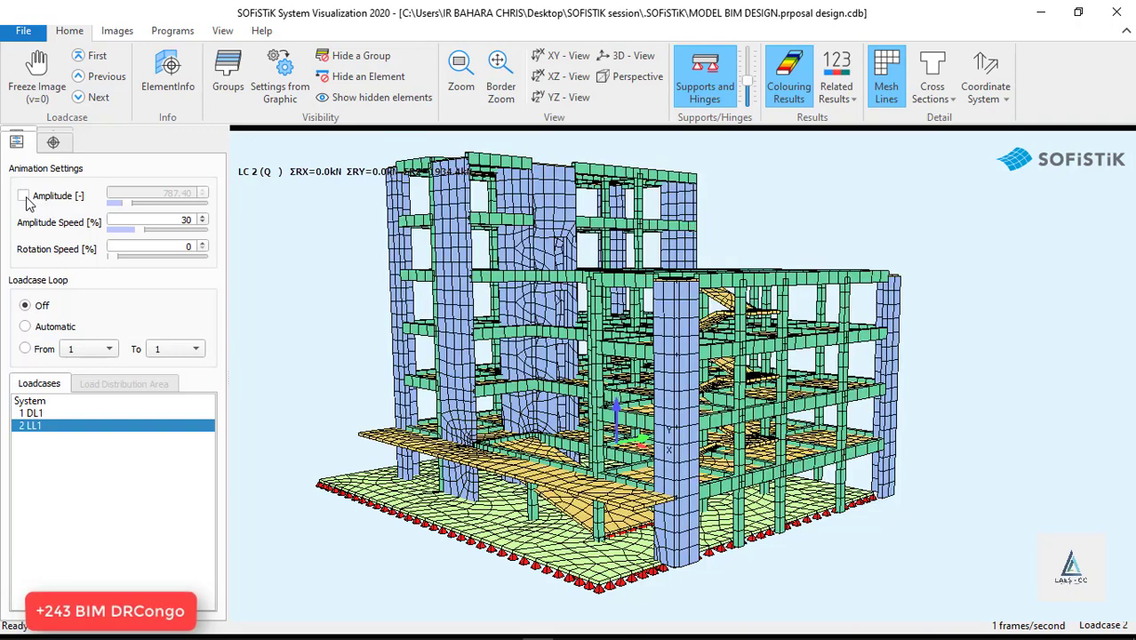
click(25, 198)
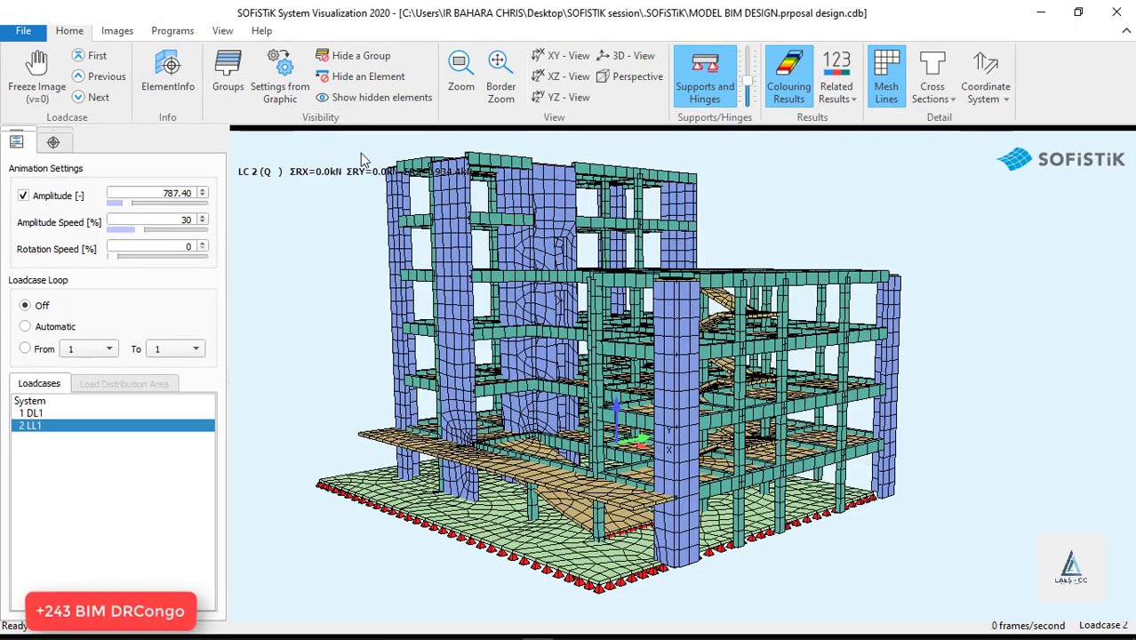
- Close the system visualization and review the active system list and the load filter options in the analytical model
click(1118, 14)
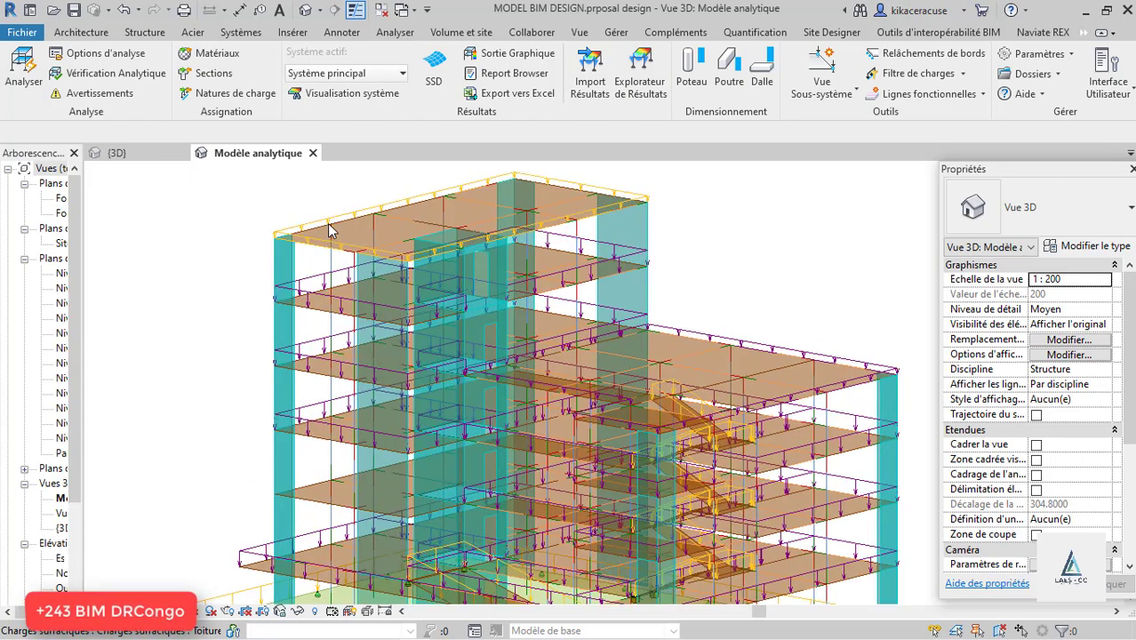
click(374, 75)
click(374, 76)
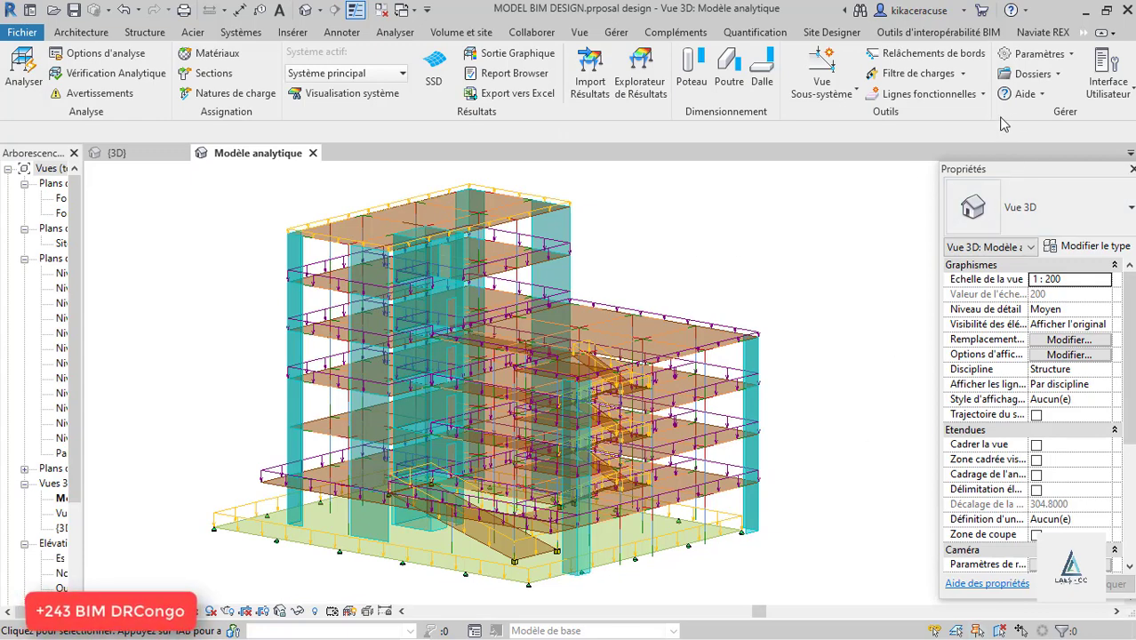
click(965, 75)
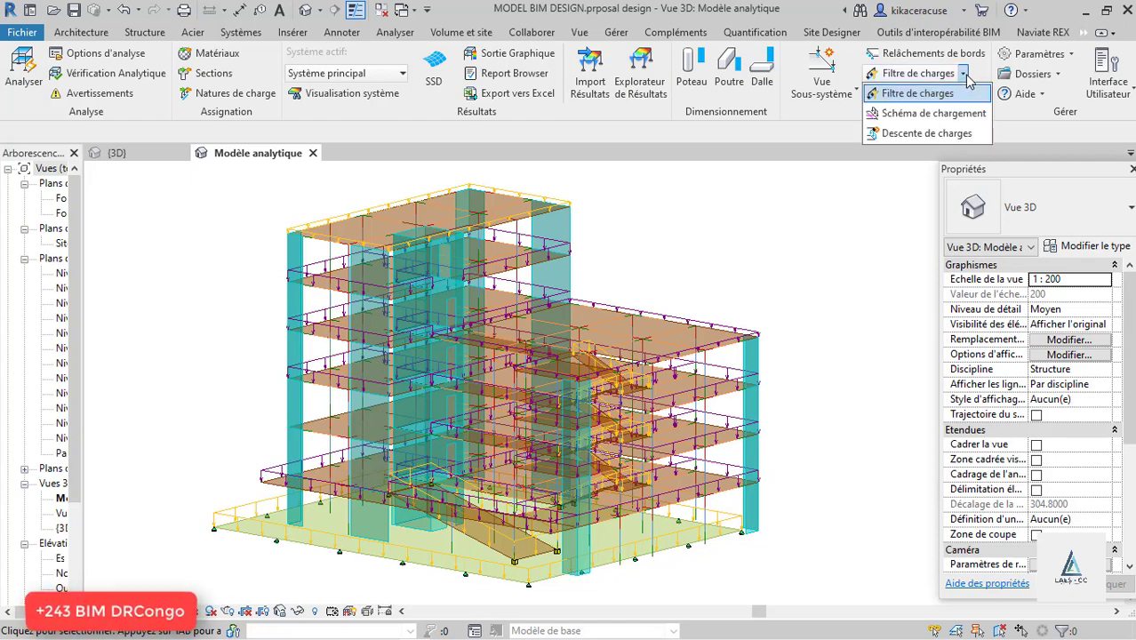
click(809, 205)
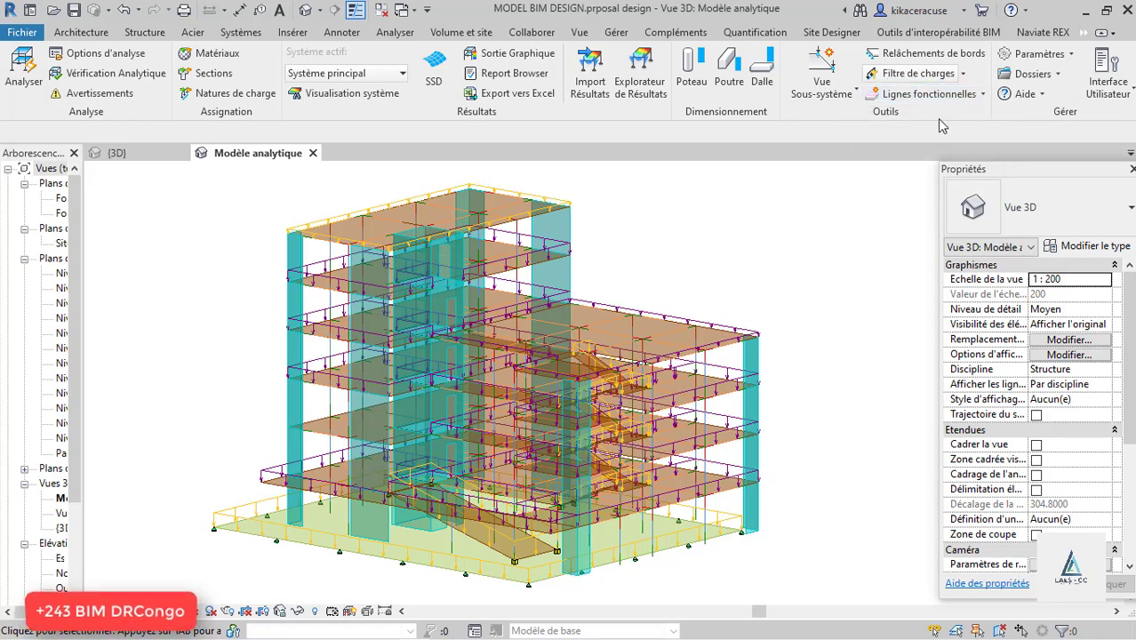
- Create subsystem views by level for Niveau 1 through Niveau 6 with load transfer enabled, leaving out Palier de repos 1
click(831, 93)
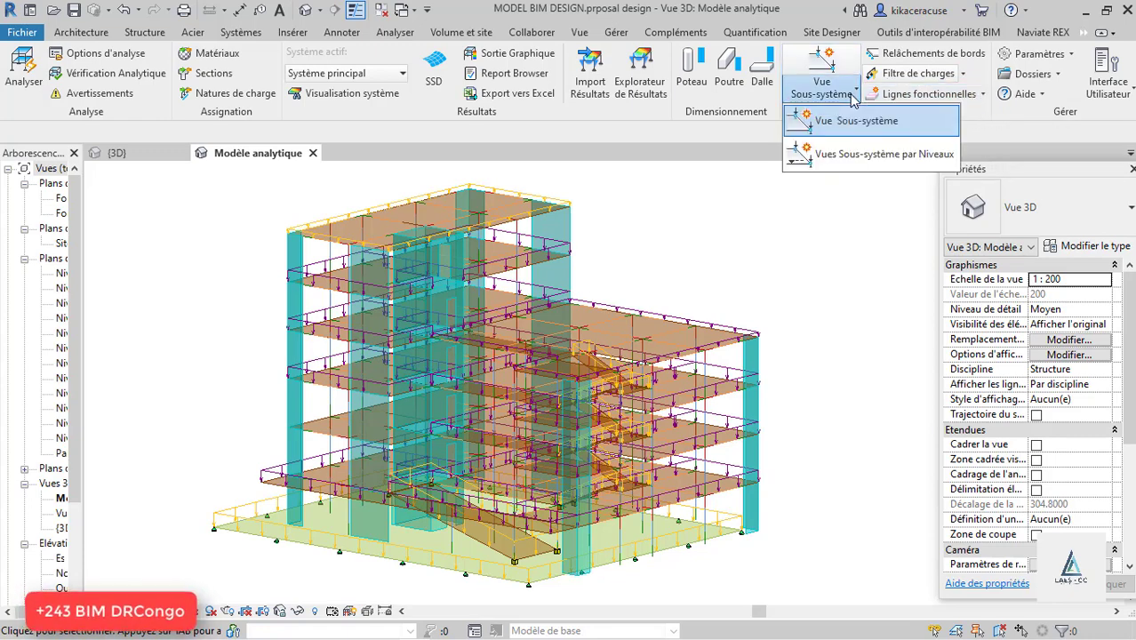
click(841, 157)
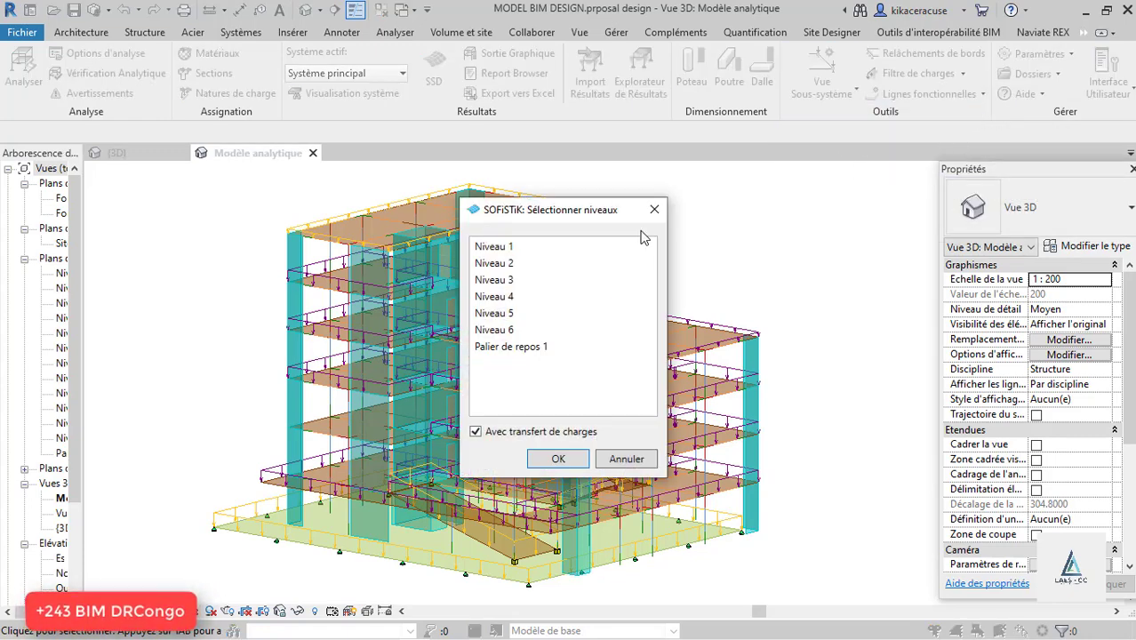
click(514, 249)
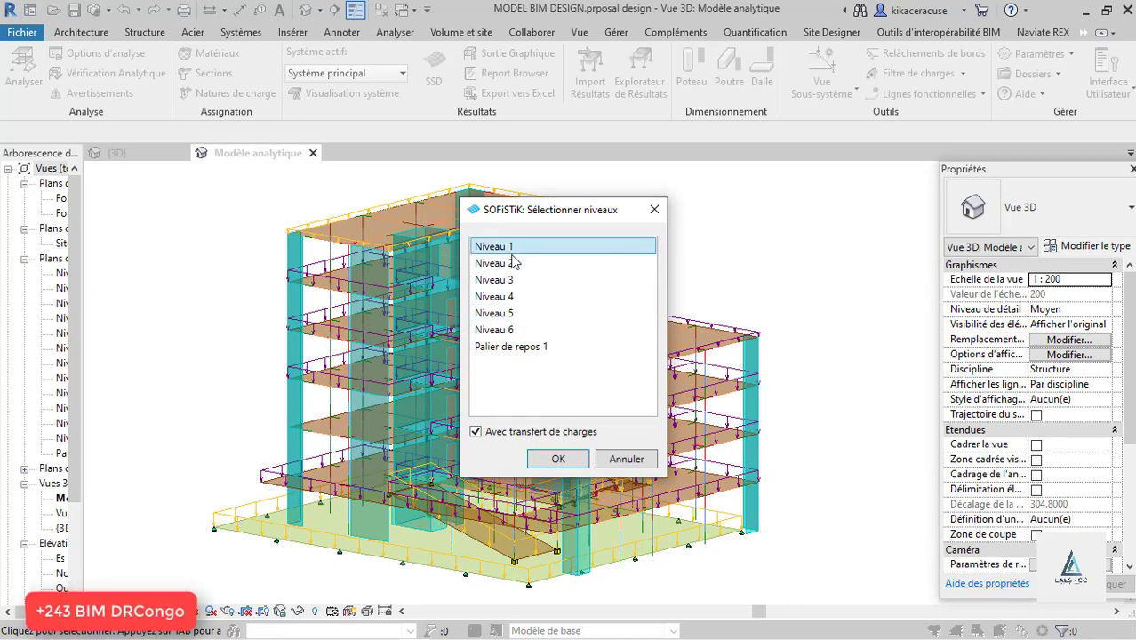
ctrl+click(513, 264)
ctrl+click(512, 281)
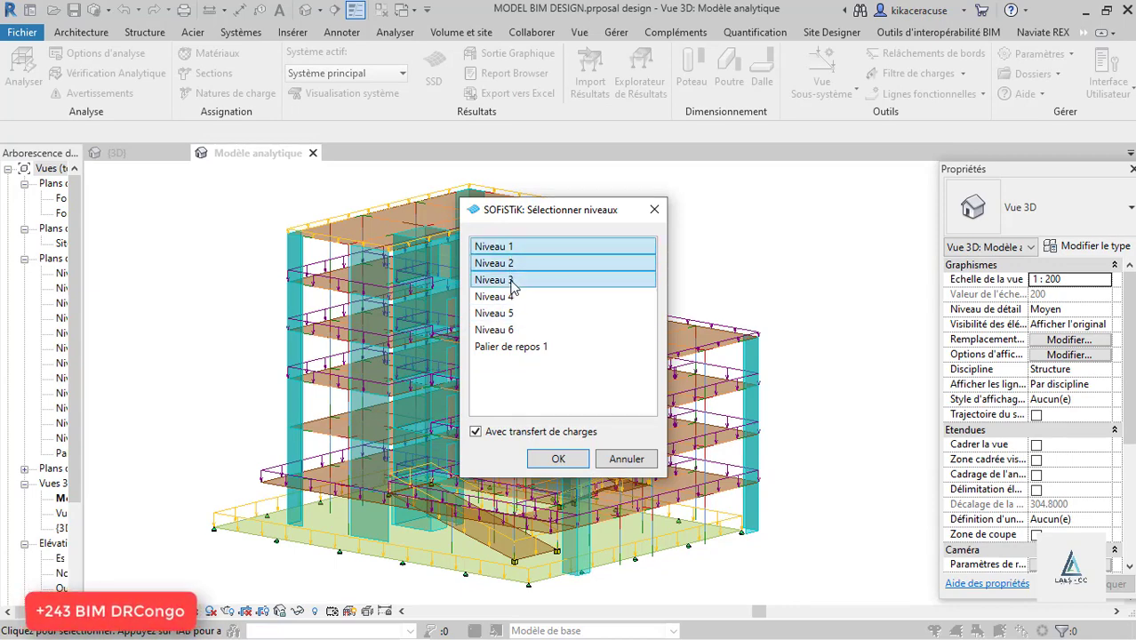
ctrl+click(513, 297)
ctrl+click(513, 313)
ctrl+click(524, 347)
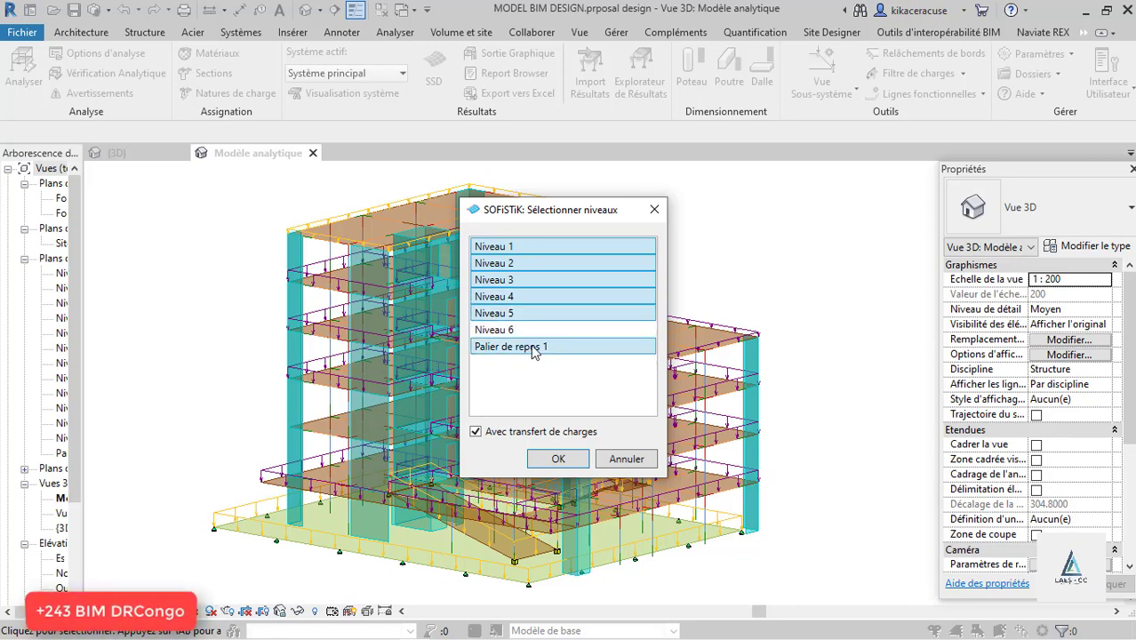
ctrl+click(514, 330)
ctrl+click(520, 347)
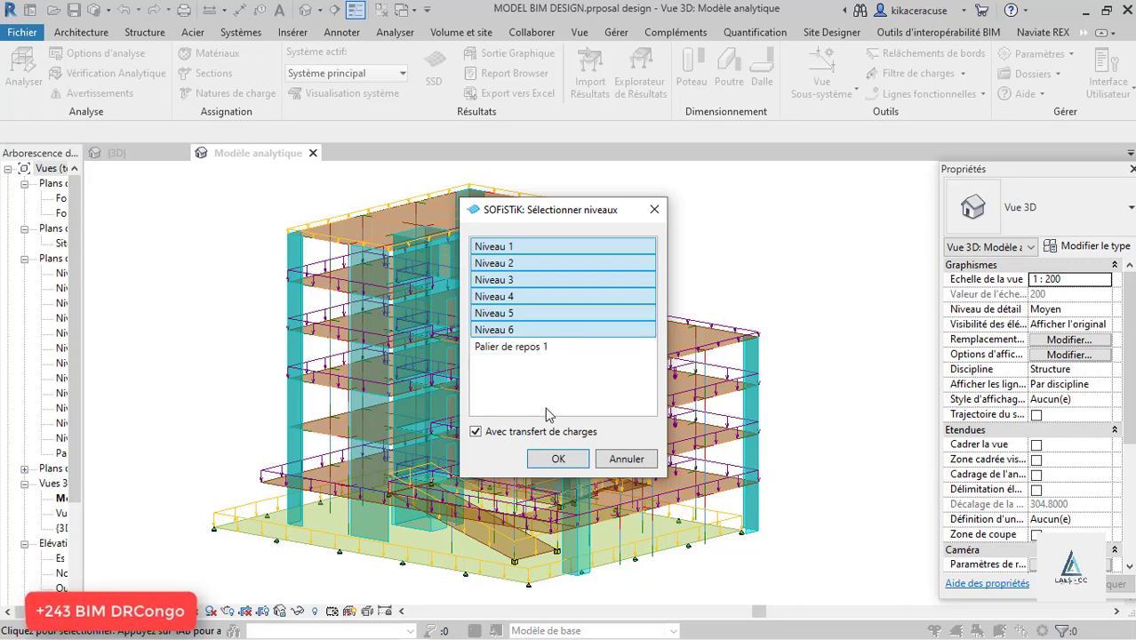
click(557, 459)
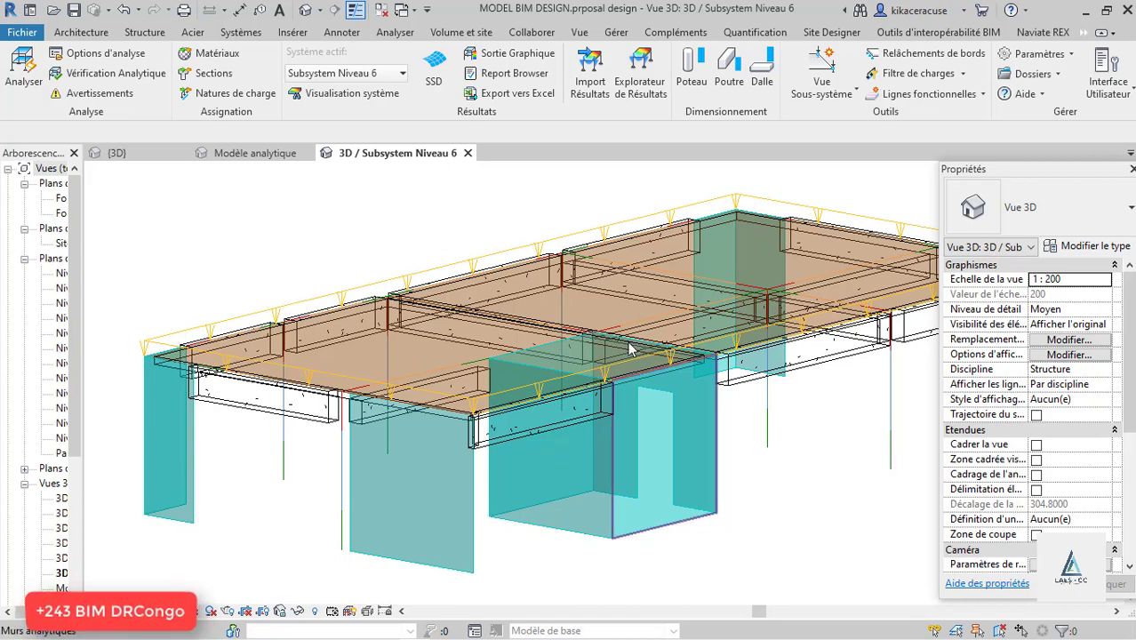
- Examine the slab, walls, columns and surface loads of Subsystem Niveau 6 in 3D
scroll(357, 282, down, 3)
shift+middle_drag(436, 320, 366, 339)
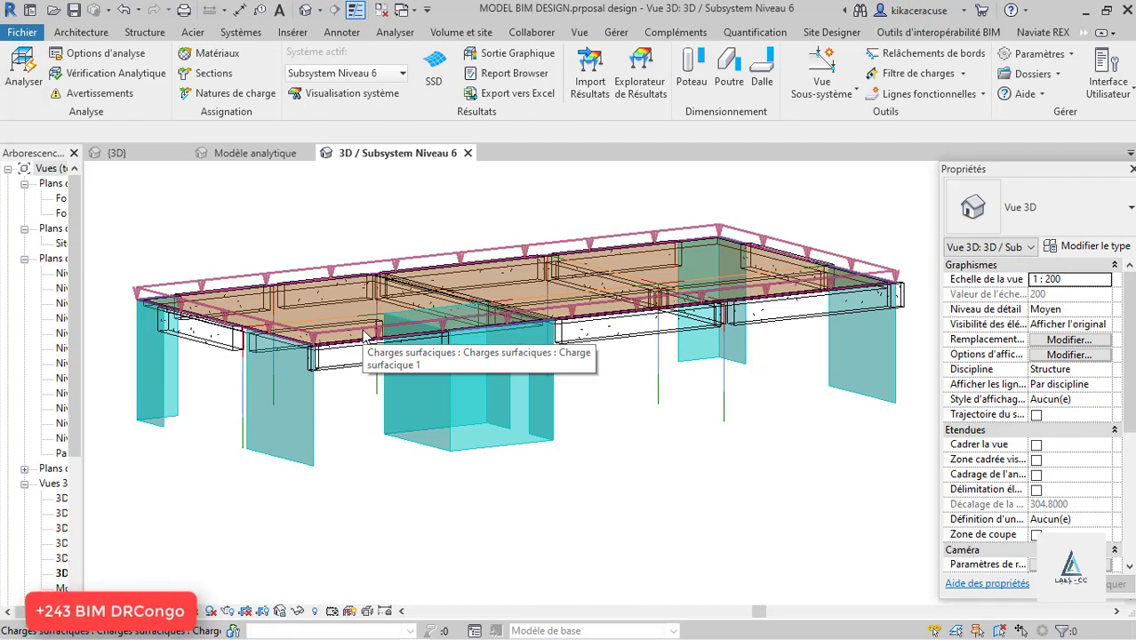
scroll(622, 284, down, 2)
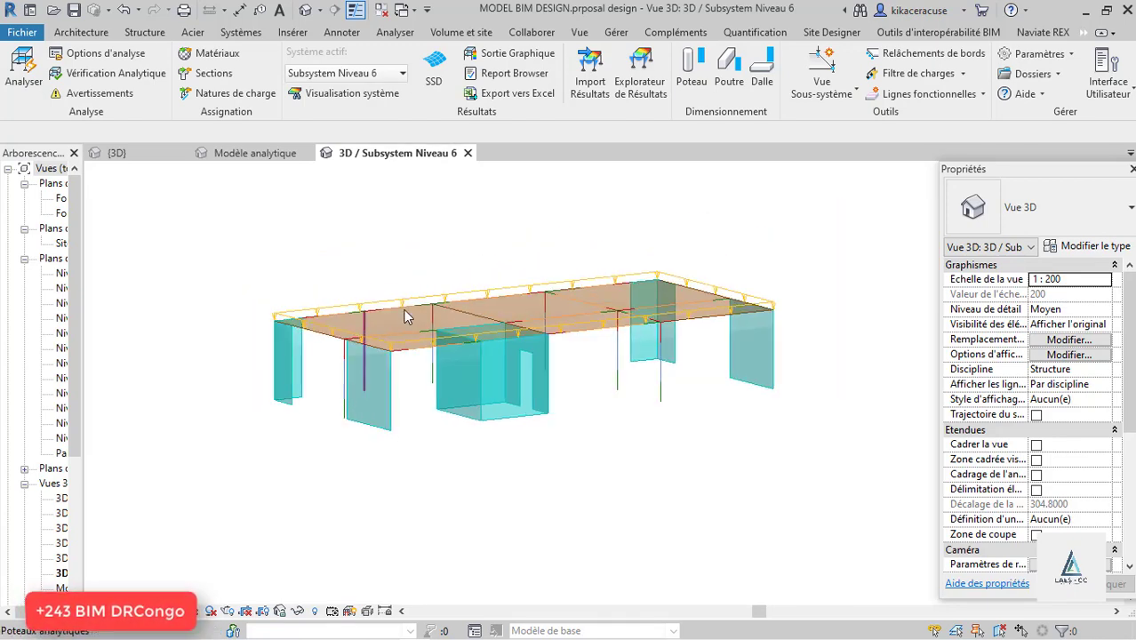
scroll(406, 313, up, 2)
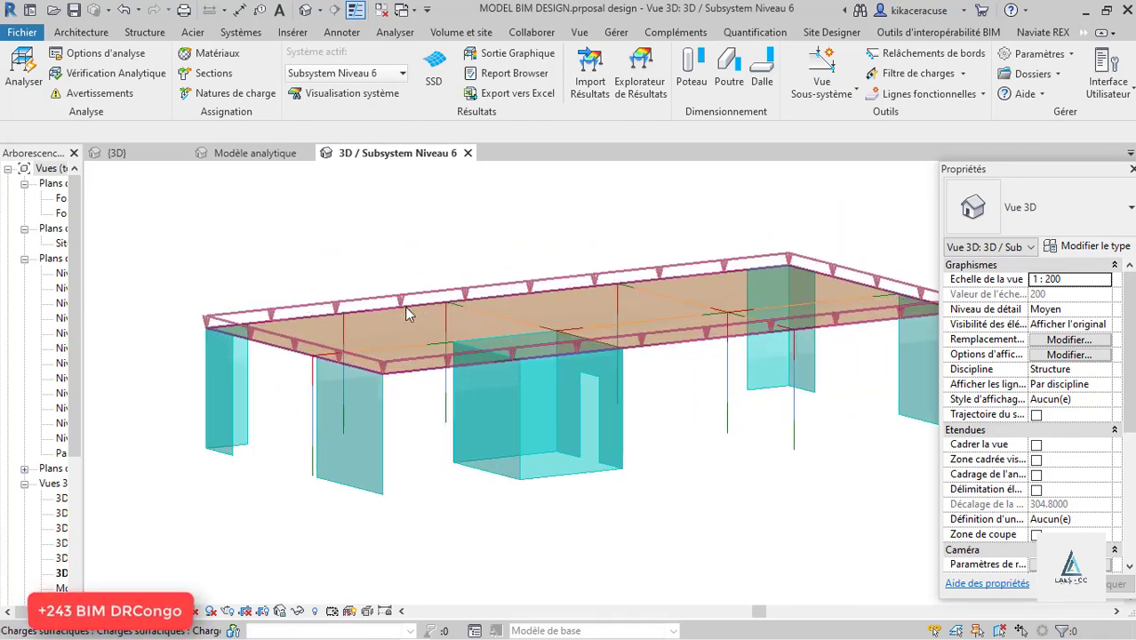
- Switch the active system to Subsystem Niveau 1 and examine its floor and surface loads
click(365, 75)
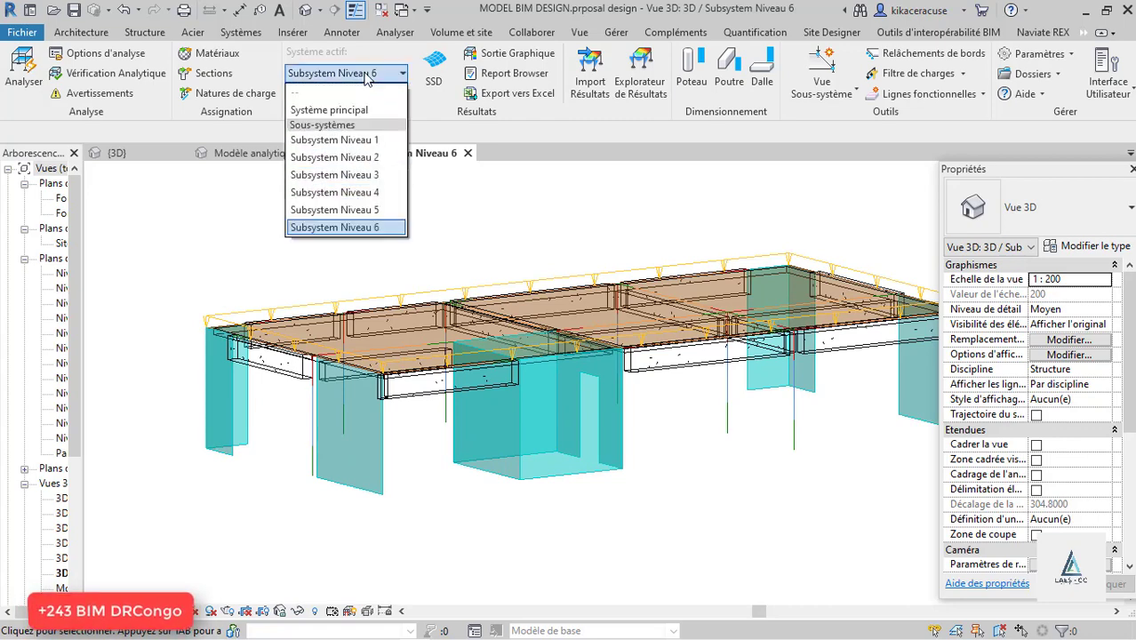
click(337, 139)
scroll(371, 468, down, 3)
scroll(702, 358, up, 3)
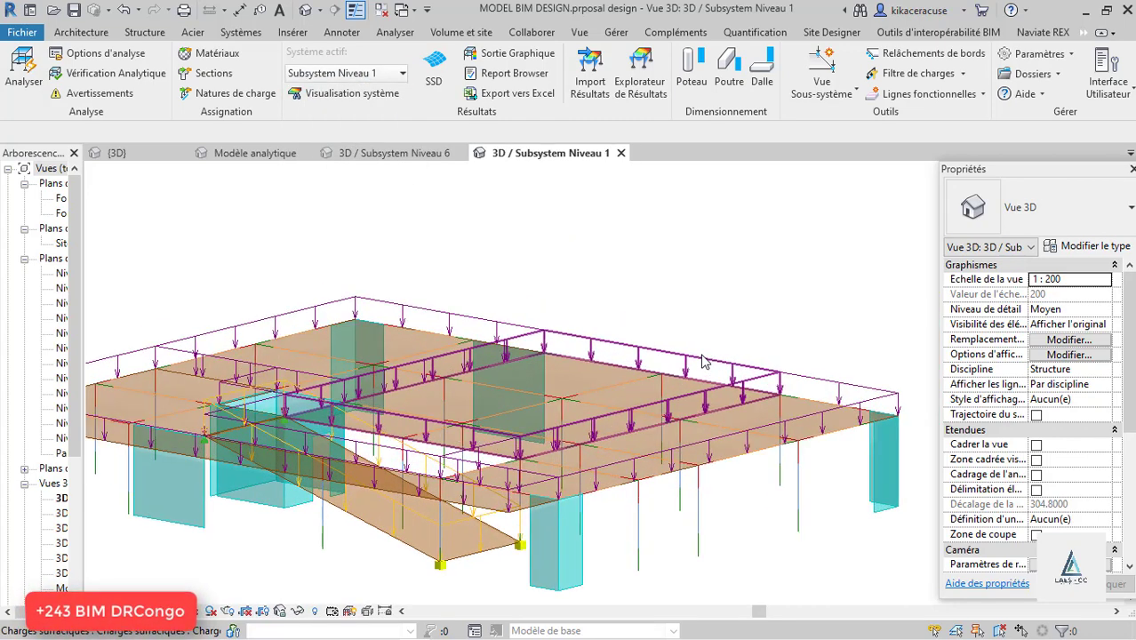
- Display Subsystem Niveau 2 and Subsystem Niveau 3 in turn as the active system
click(365, 75)
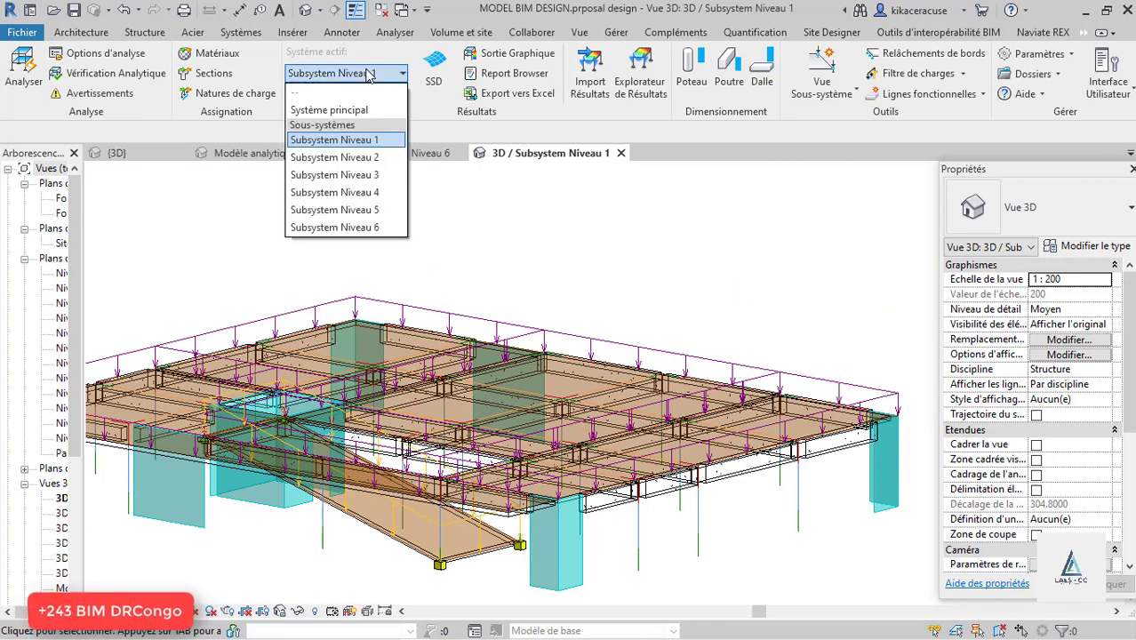
click(373, 157)
click(722, 32)
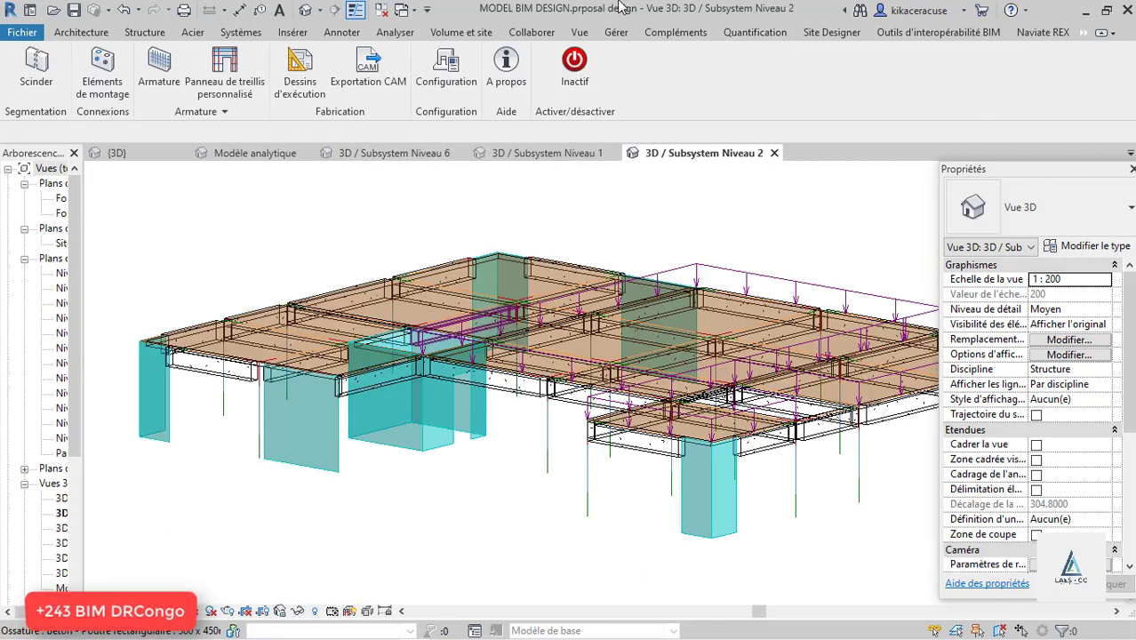
click(1083, 32)
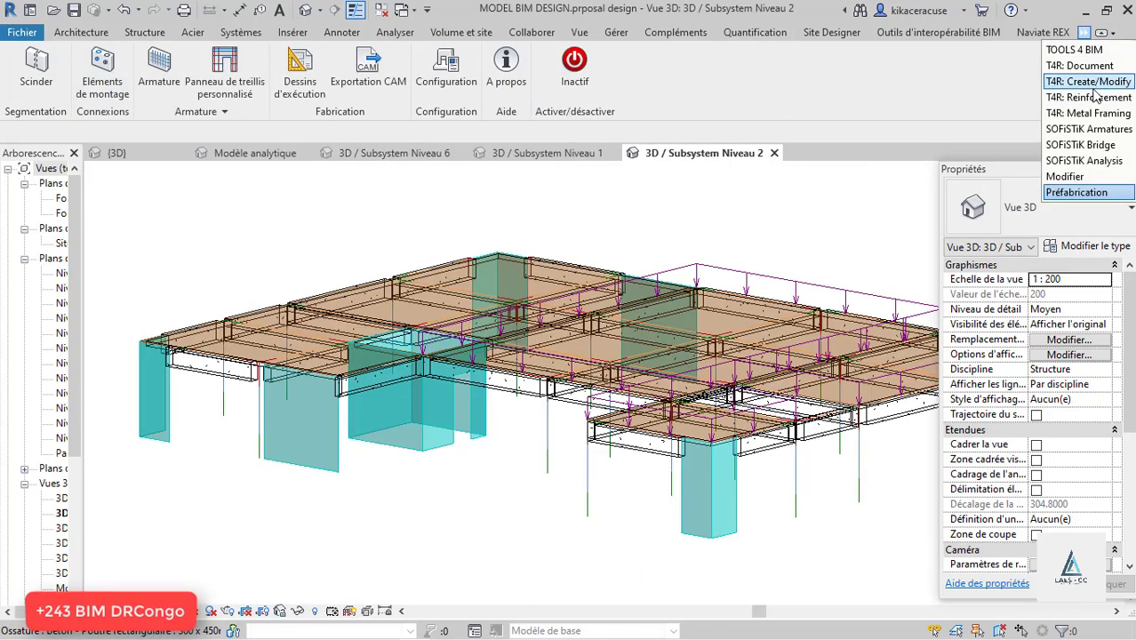
click(1107, 160)
click(365, 75)
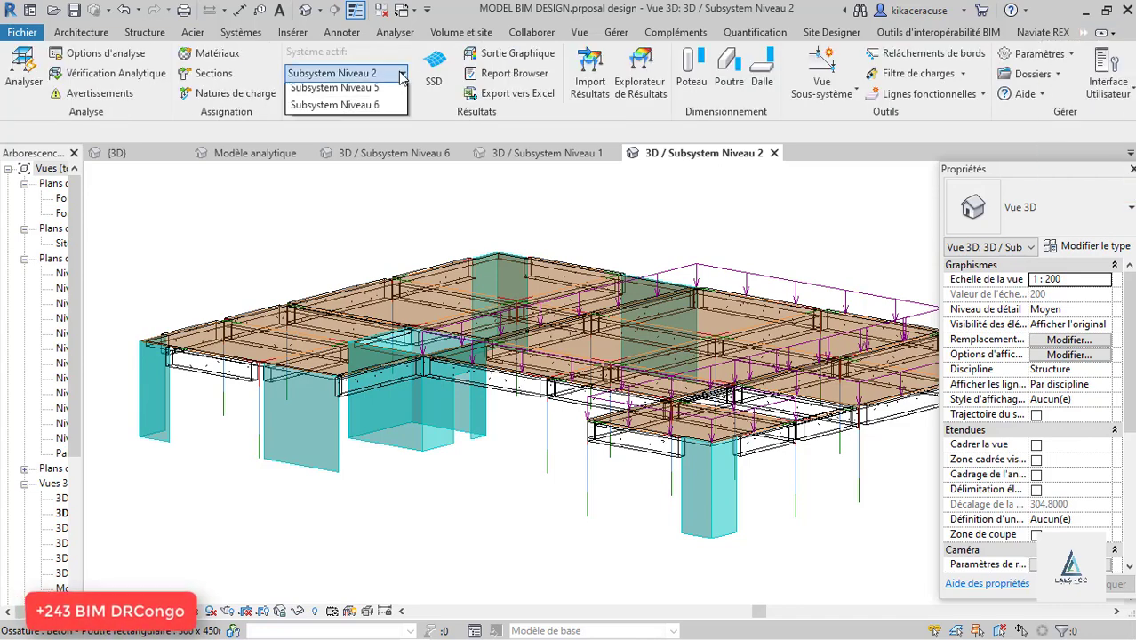
click(362, 174)
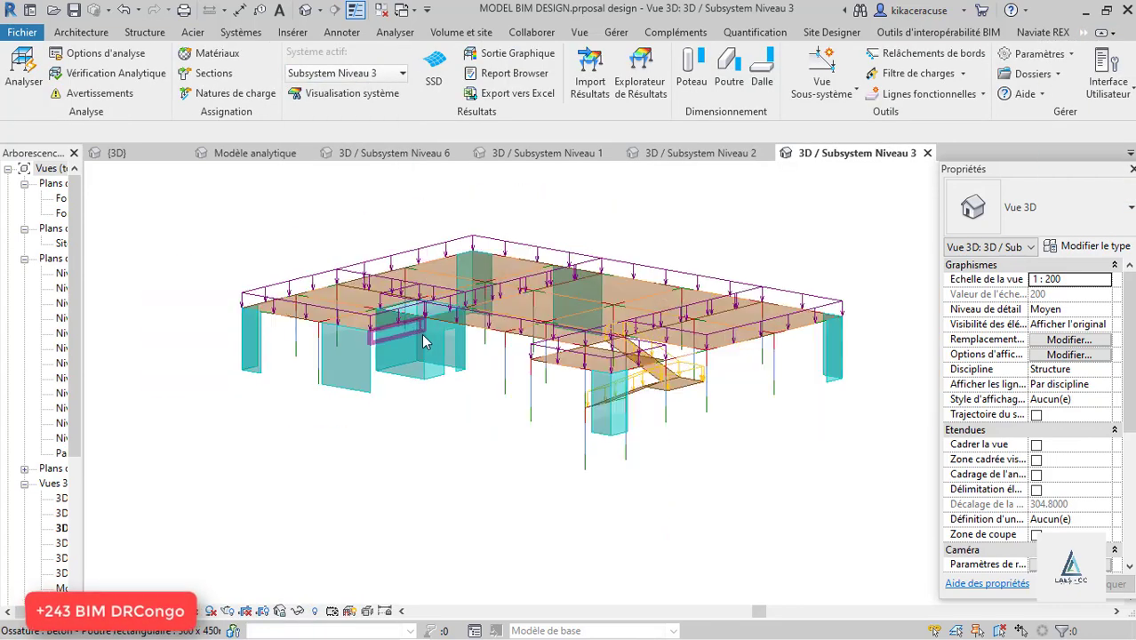
- Review Subsystems Niveau 4, Niveau 5 and Niveau 6 one after another as the active system
click(374, 74)
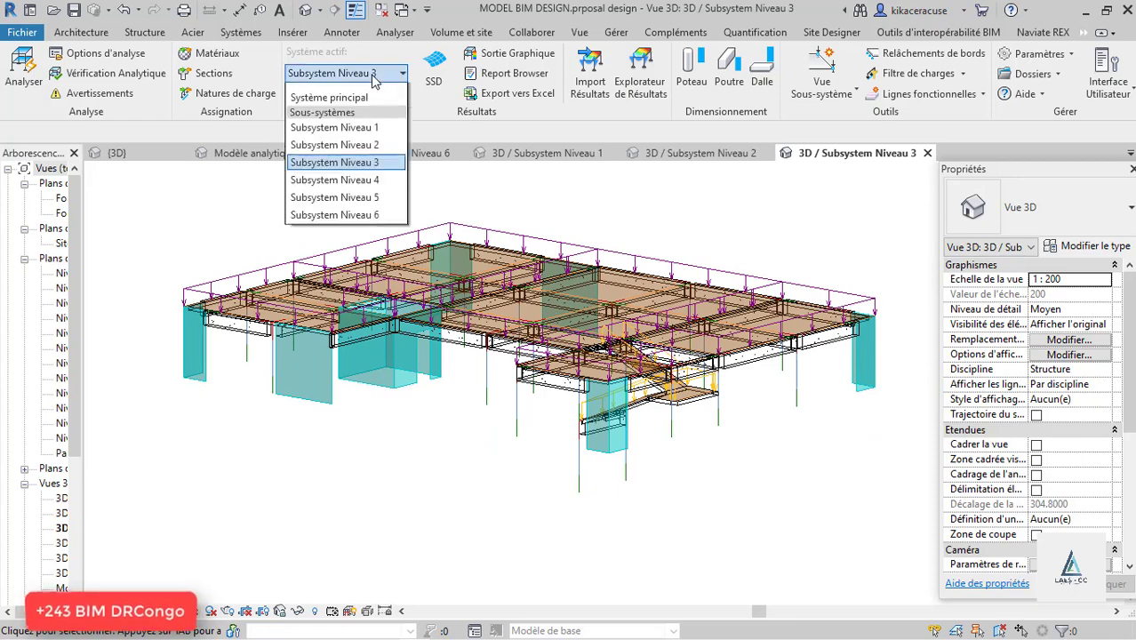
click(355, 191)
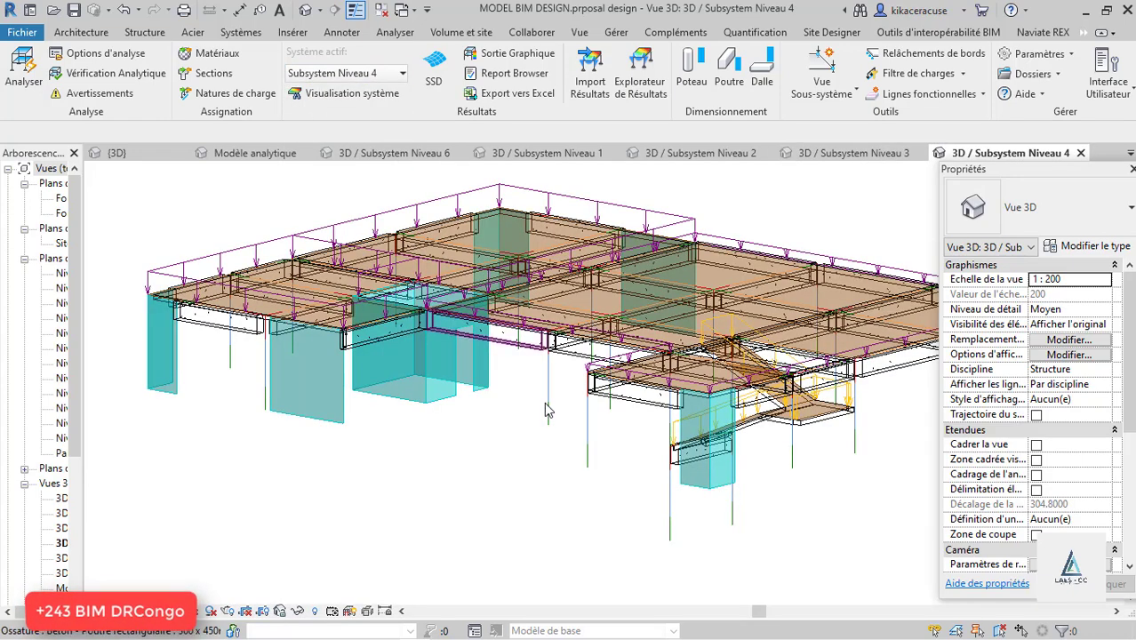
click(376, 75)
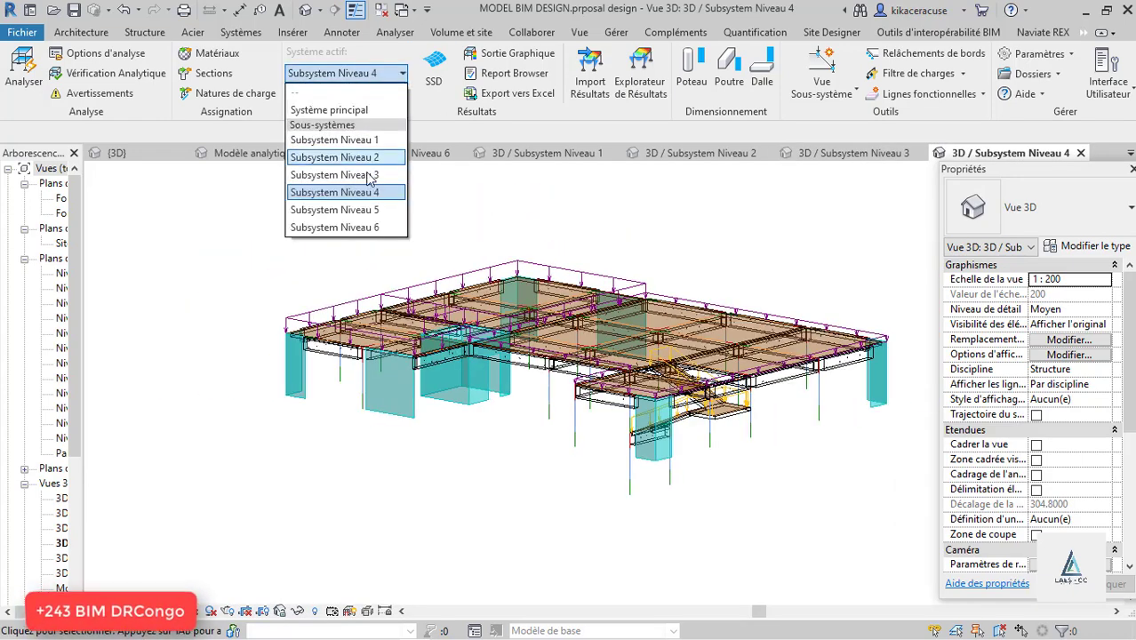
click(370, 210)
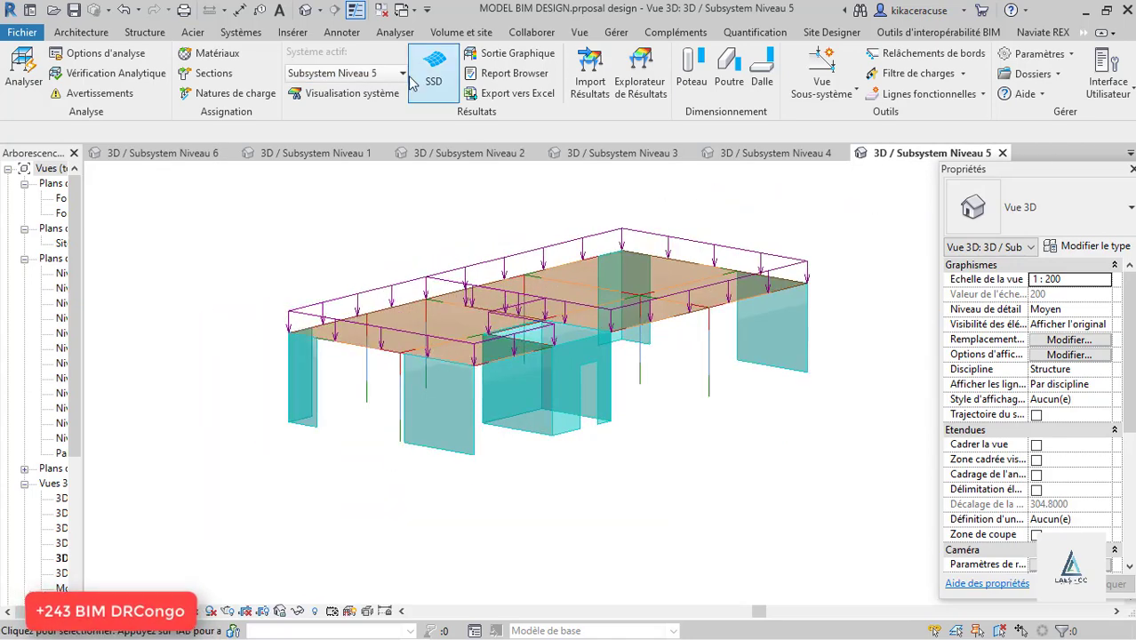
click(379, 73)
click(375, 226)
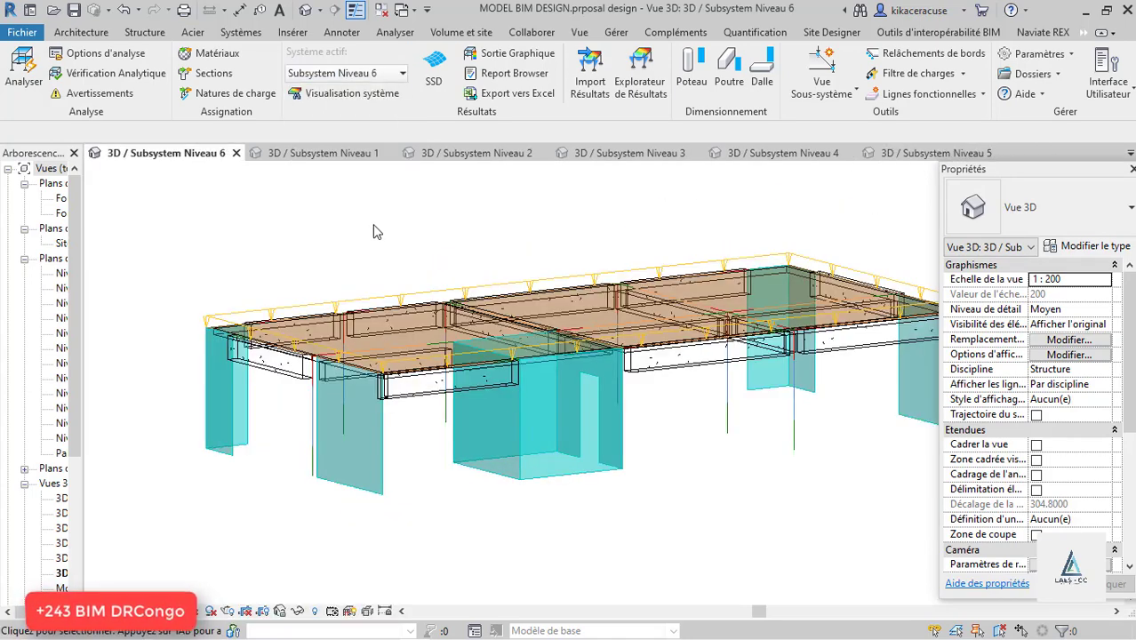
- Revisit Subsystem Niveau 2, set Subsystem Niveau 3 as the active system and inspect its structure in 3D
click(369, 73)
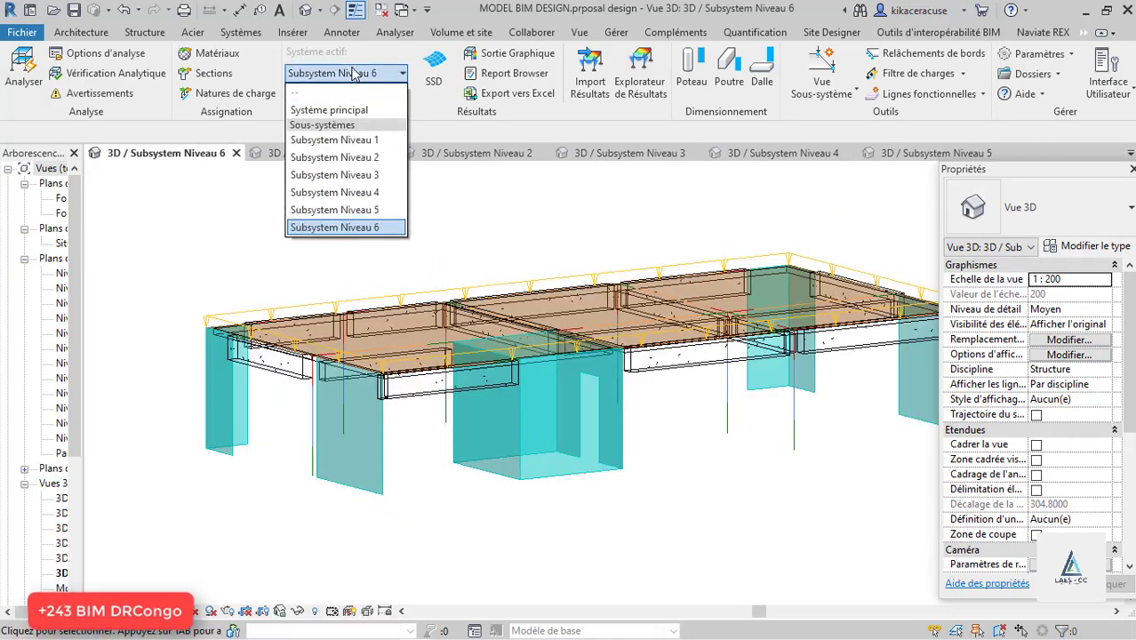
click(375, 162)
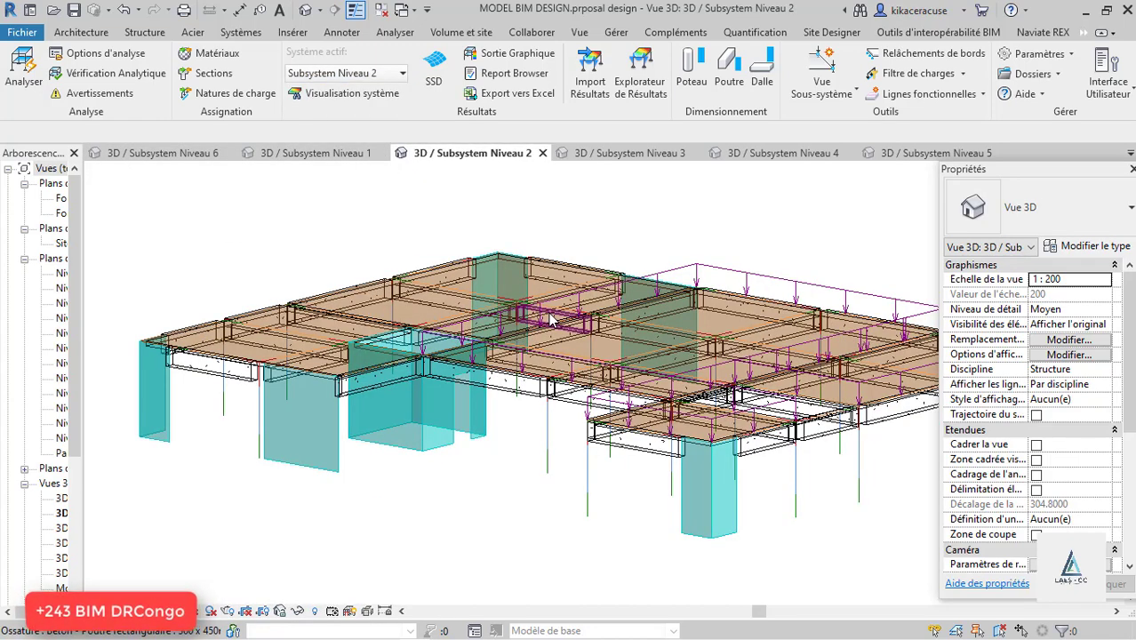
click(377, 73)
click(334, 175)
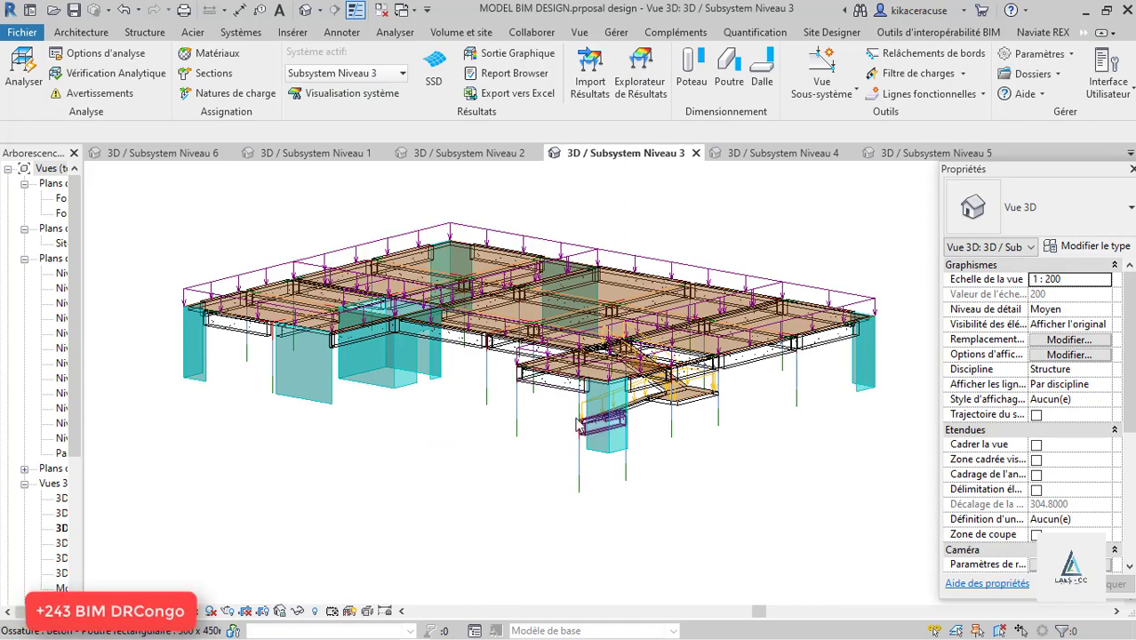
shift+middle_drag(371, 389, 390, 395)
scroll(389, 394, up, 2)
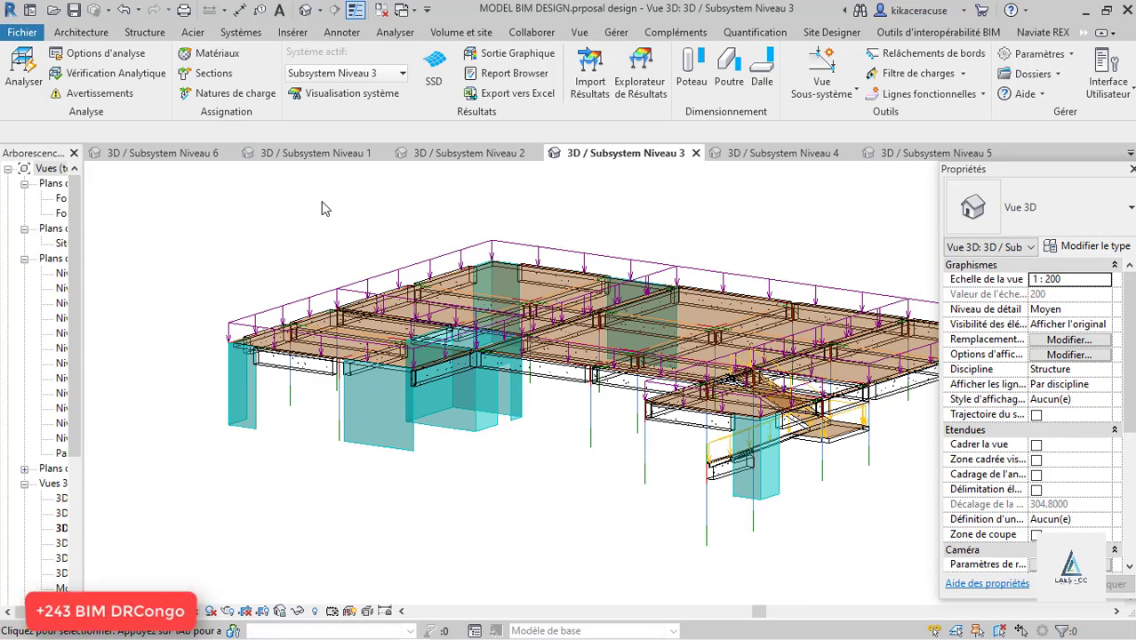
shift+middle_drag(284, 292, 325, 283)
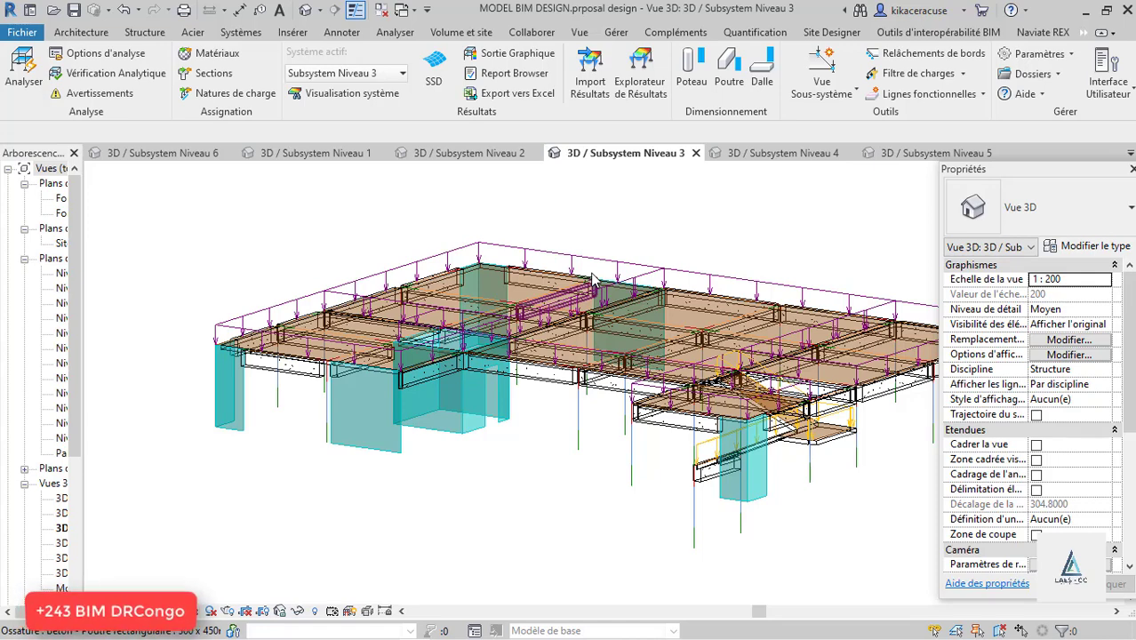
- Try to open the system visualization for Subsystem Niveau 3
click(377, 79)
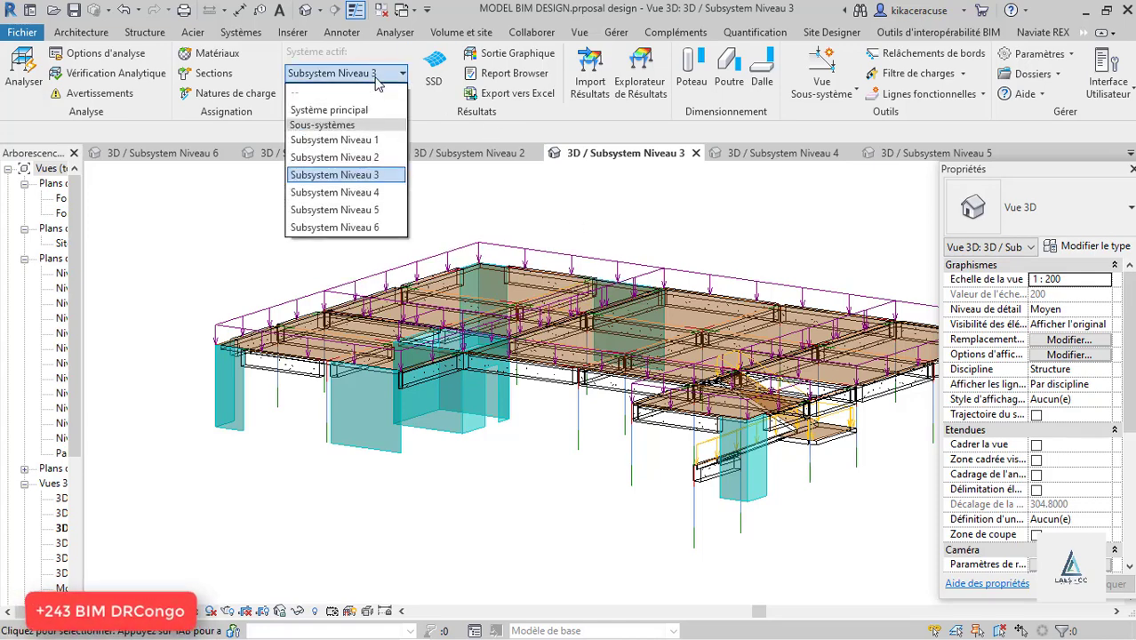
click(165, 277)
click(326, 98)
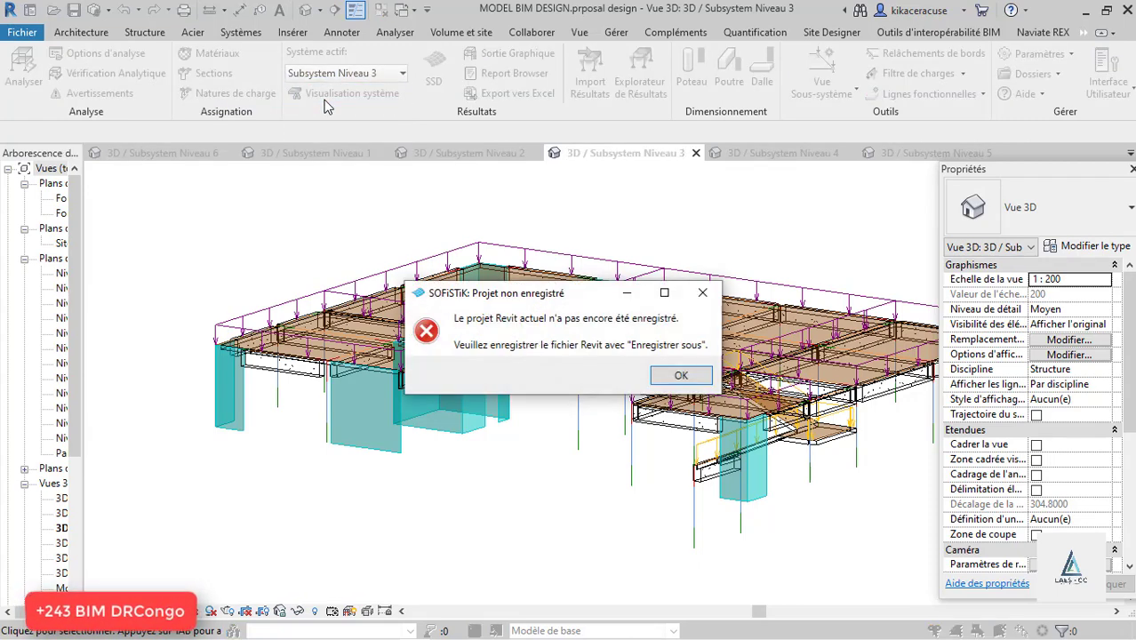
click(698, 298)
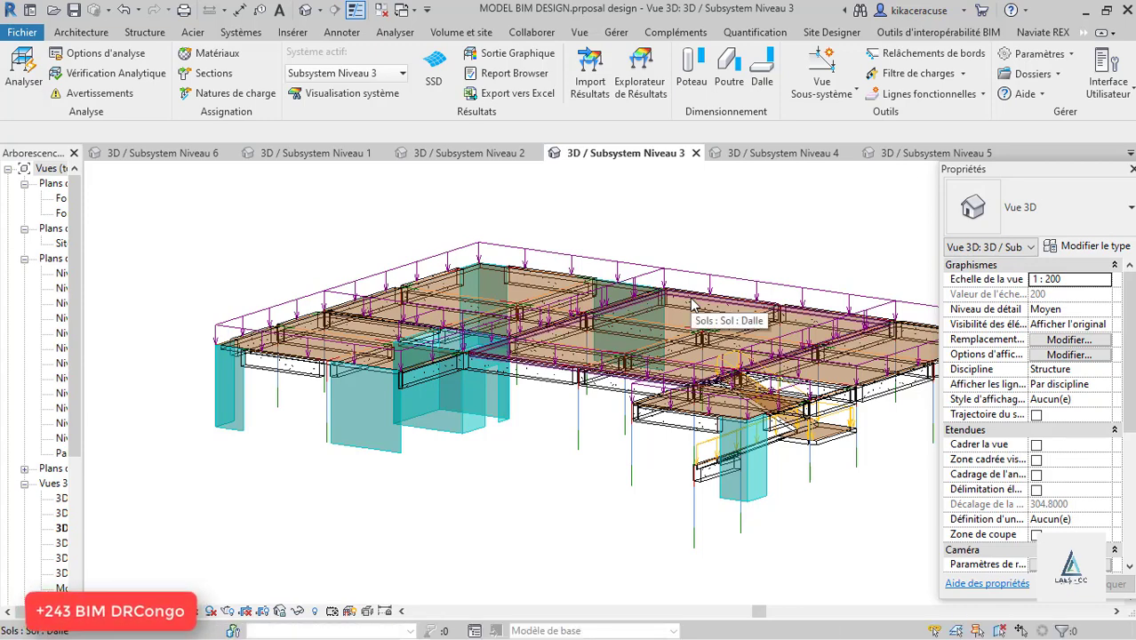
click(347, 98)
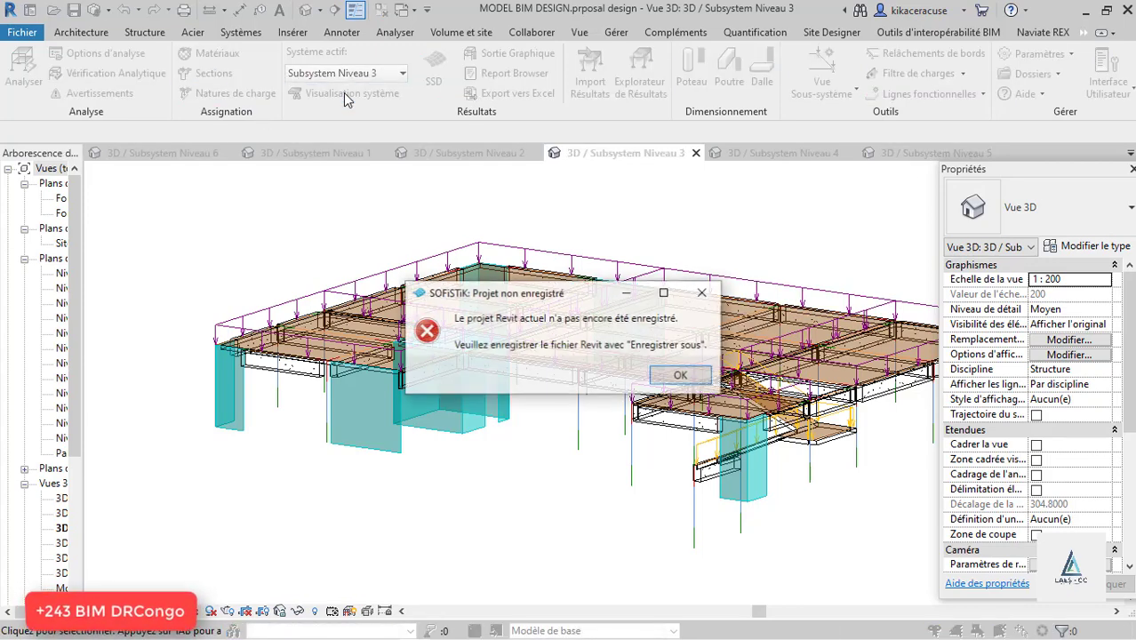
click(680, 375)
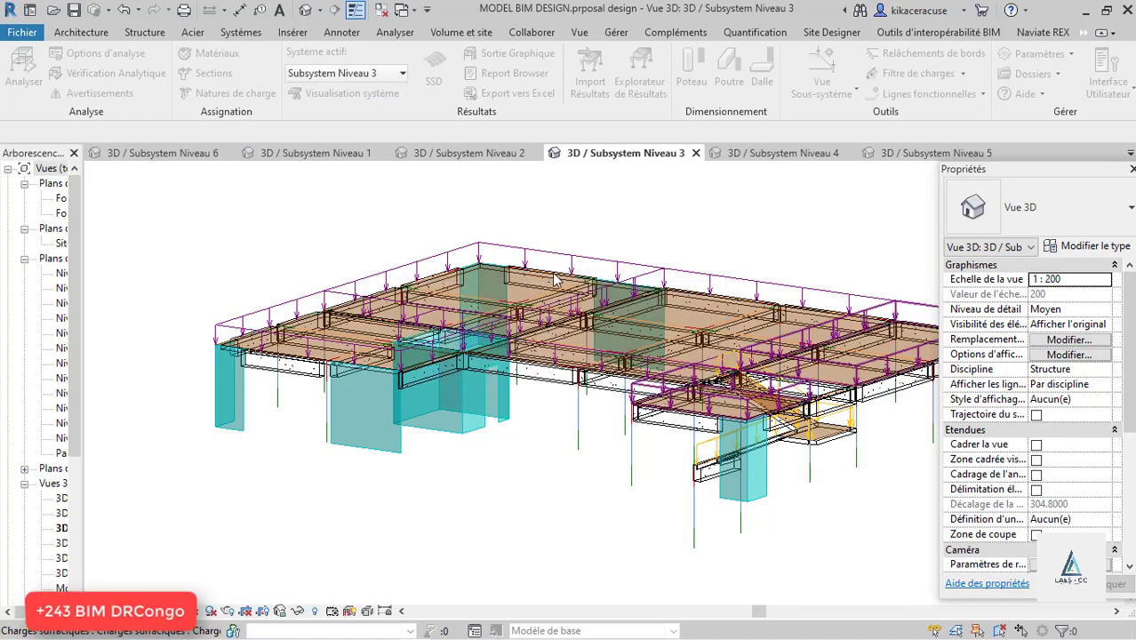
- Calculate Subsystem Niveau 3 from the active view as a 3D spatial system, with self-weight in load case 1
click(37, 71)
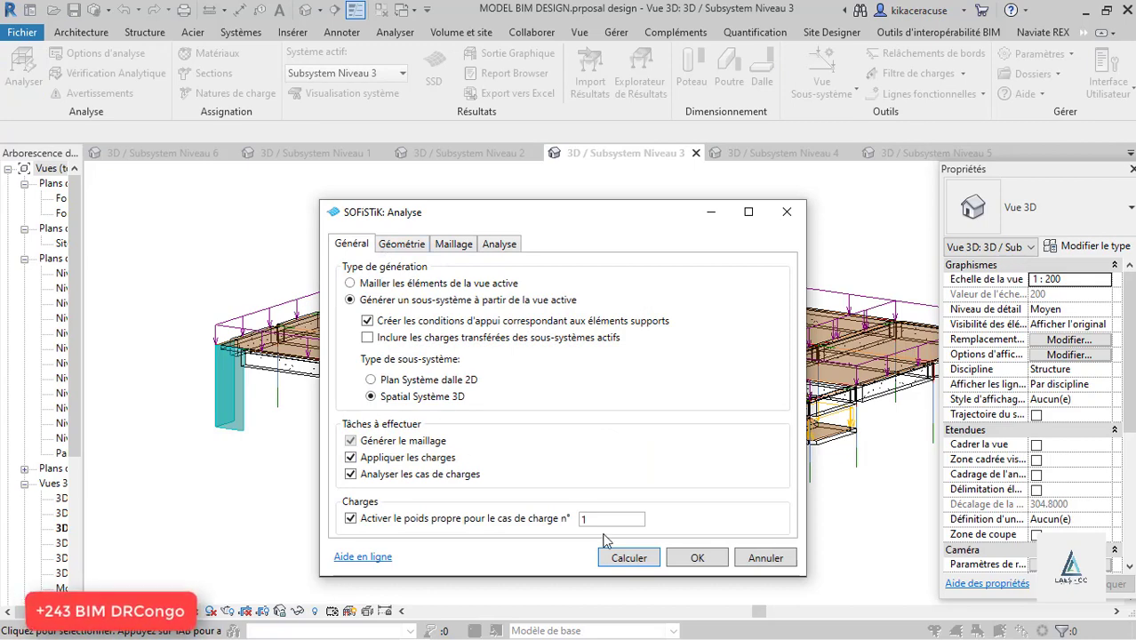
click(623, 556)
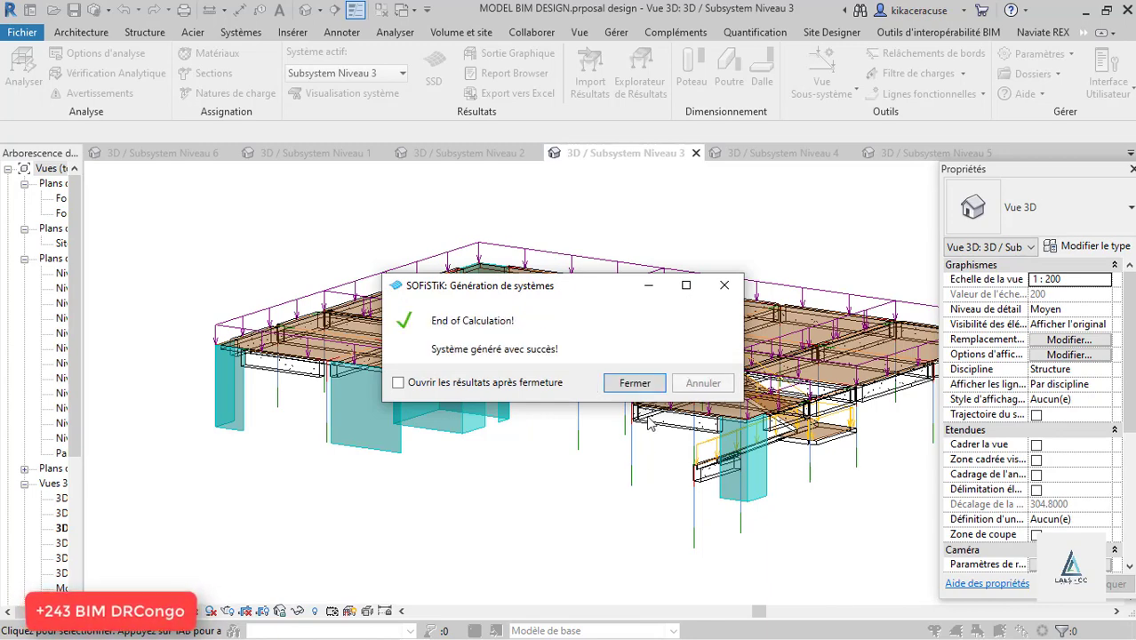
click(641, 386)
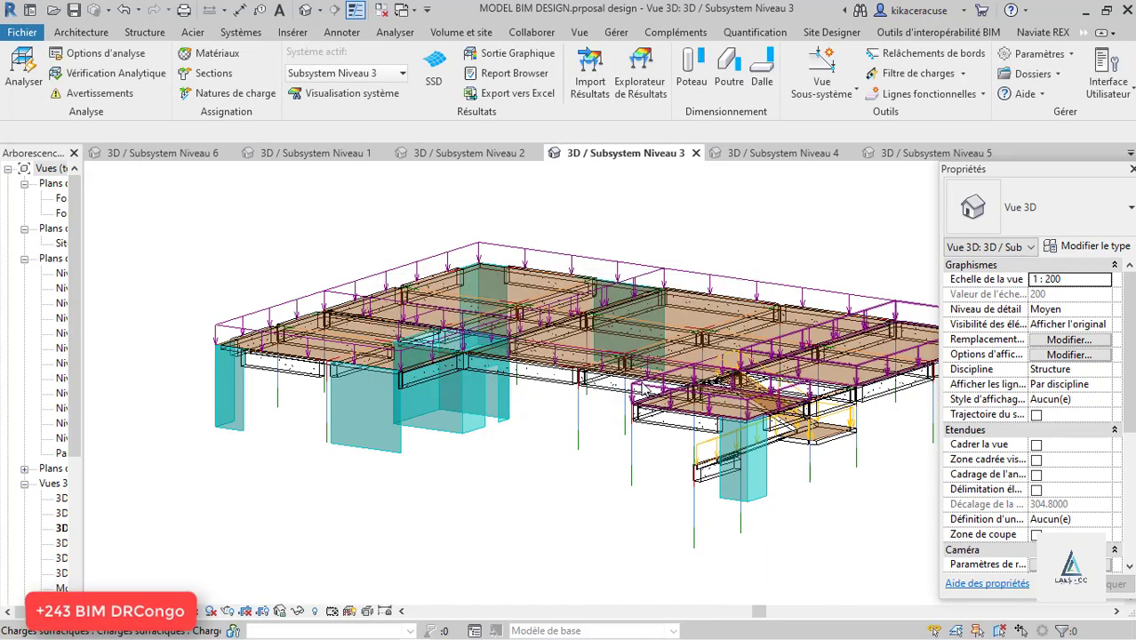
- Open the system visualization of Subsystem Niveau 3 and inspect its finite element mesh and supports in 3D
click(325, 100)
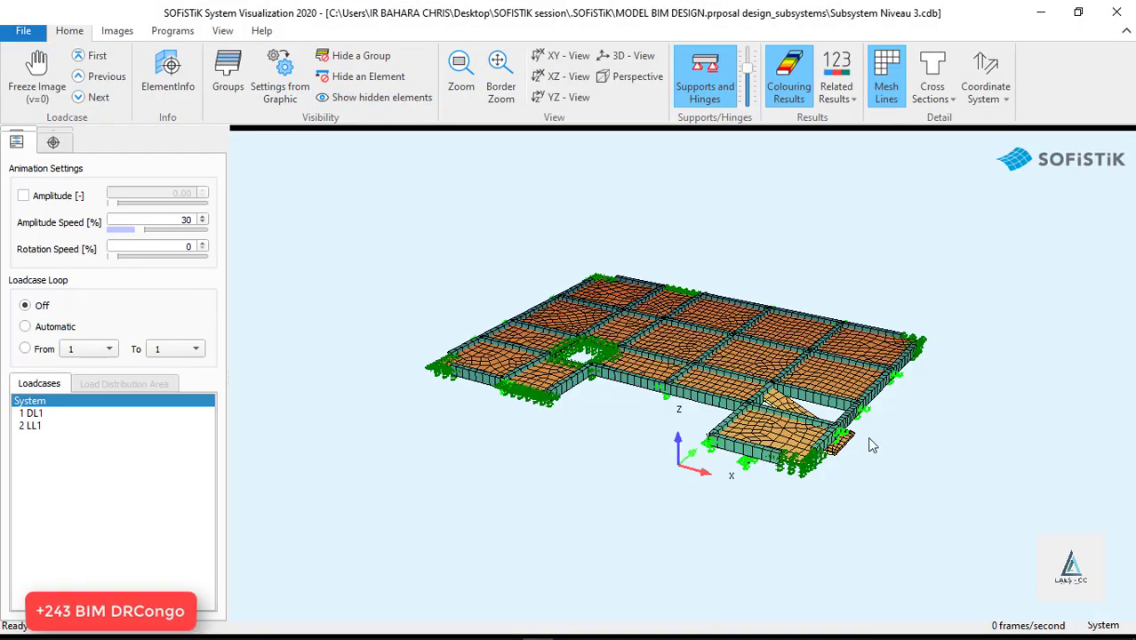
scroll(870, 446, up, 3)
mouse_move(628, 372)
mouse_down()
mouse_move(735, 350)
mouse_move(748, 326)
mouse_up()
mouse_move(905, 469)
mouse_down()
mouse_move(839, 411)
mouse_move(920, 338)
mouse_up()
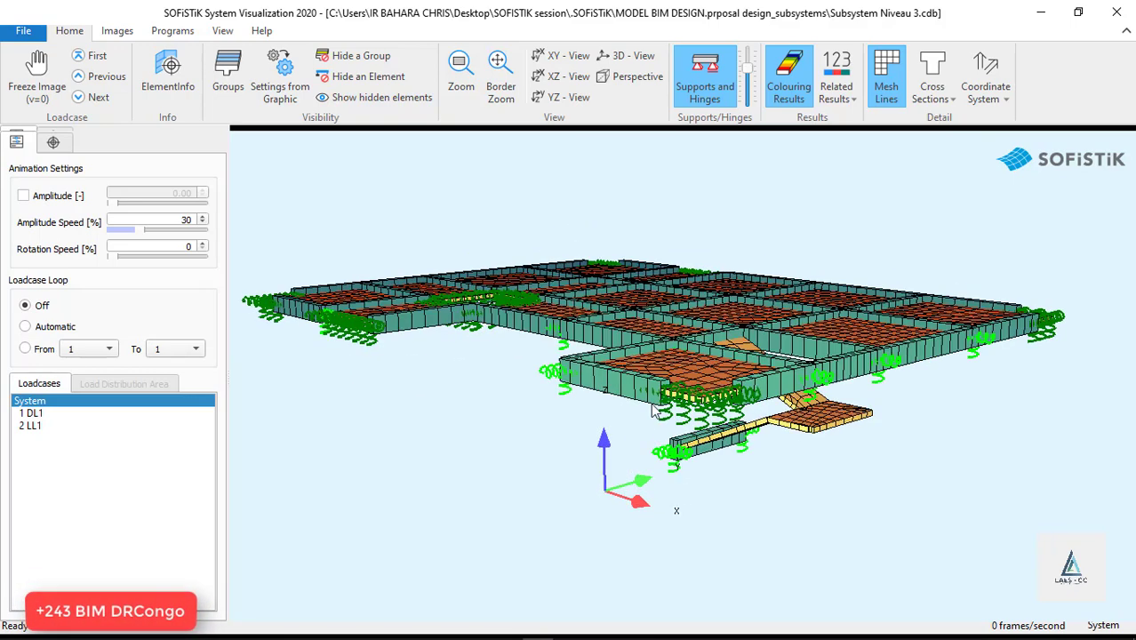
mouse_move(497, 414)
mouse_down()
mouse_move(512, 467)
mouse_move(512, 449)
mouse_up()
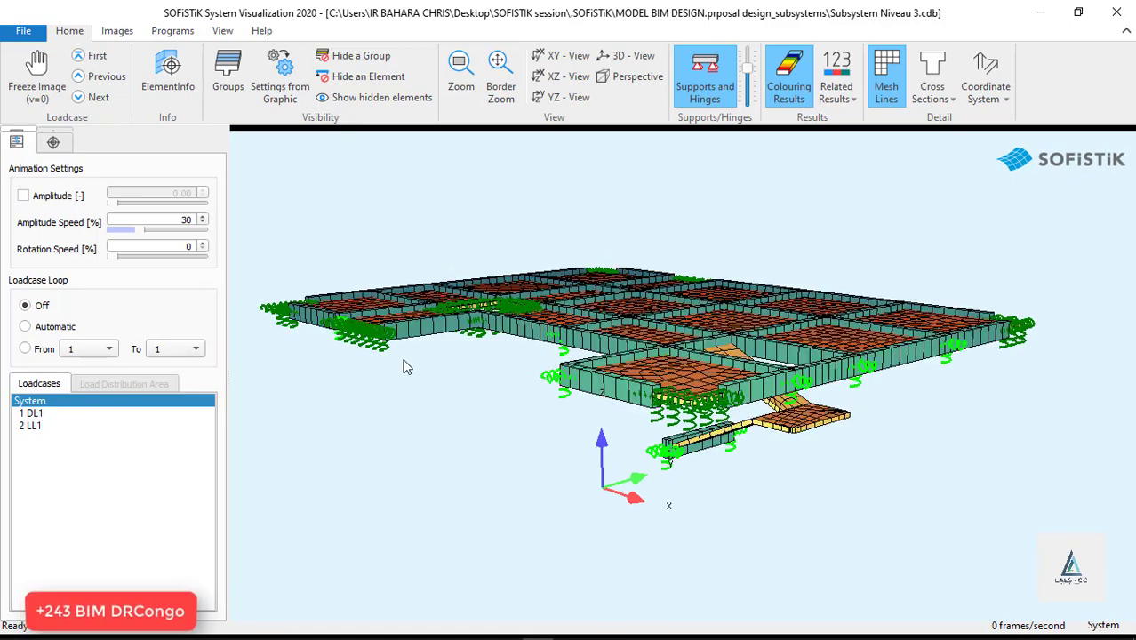
scroll(607, 359, up, 5)
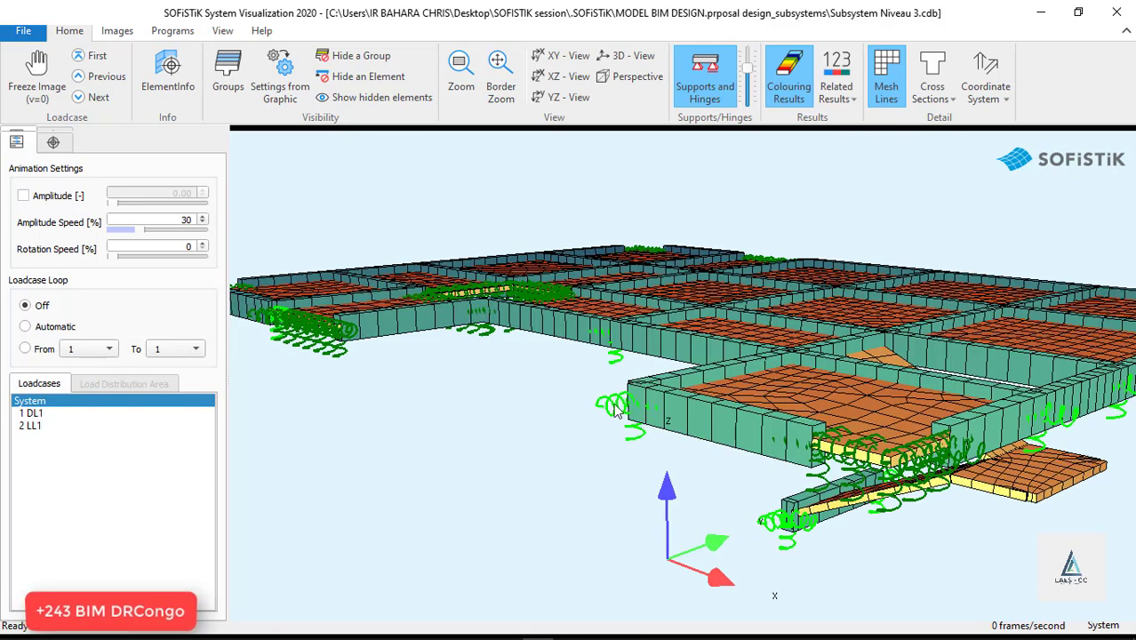
- Reduce the display size of the support and hinge symbols and view the slab system from the opposite side
drag(747, 78, 749, 98)
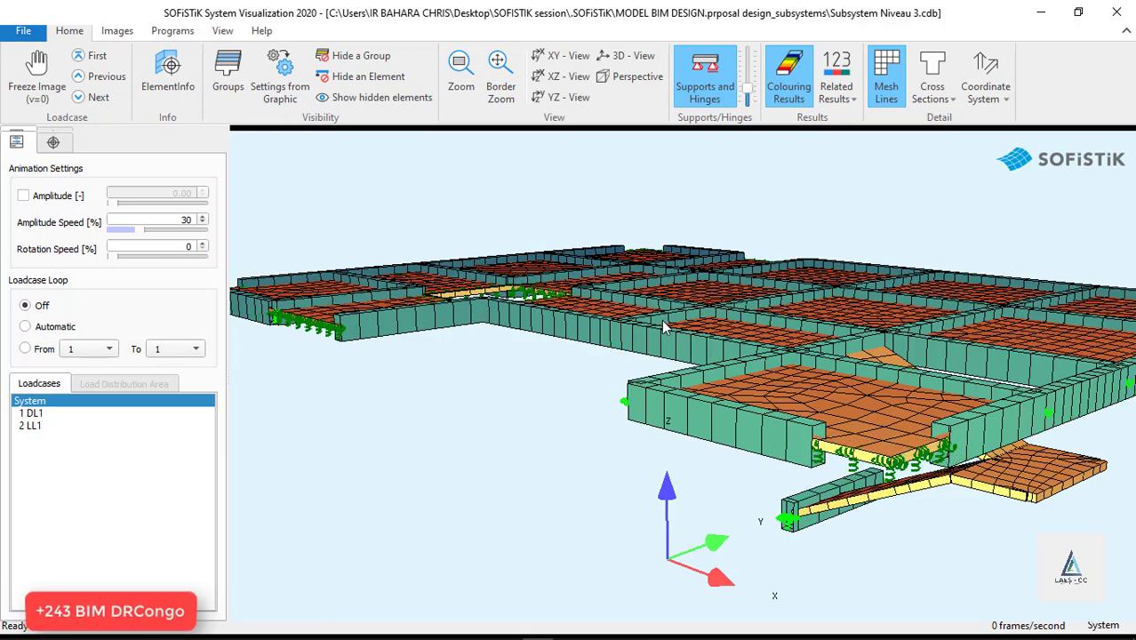
drag(661, 325, 915, 538)
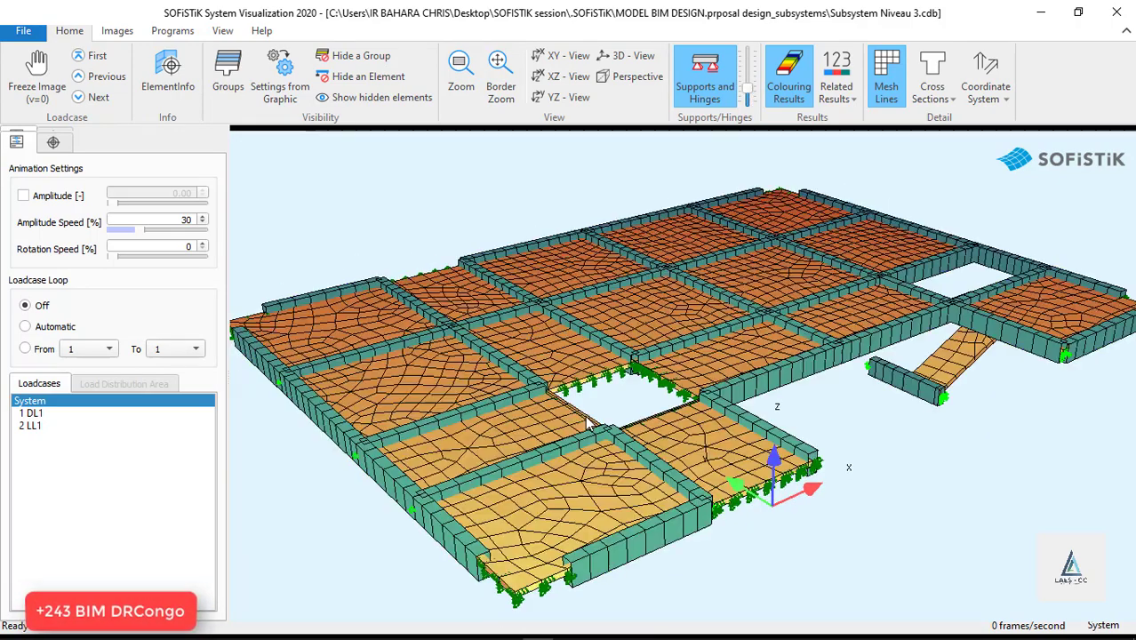
scroll(586, 423, down, 1)
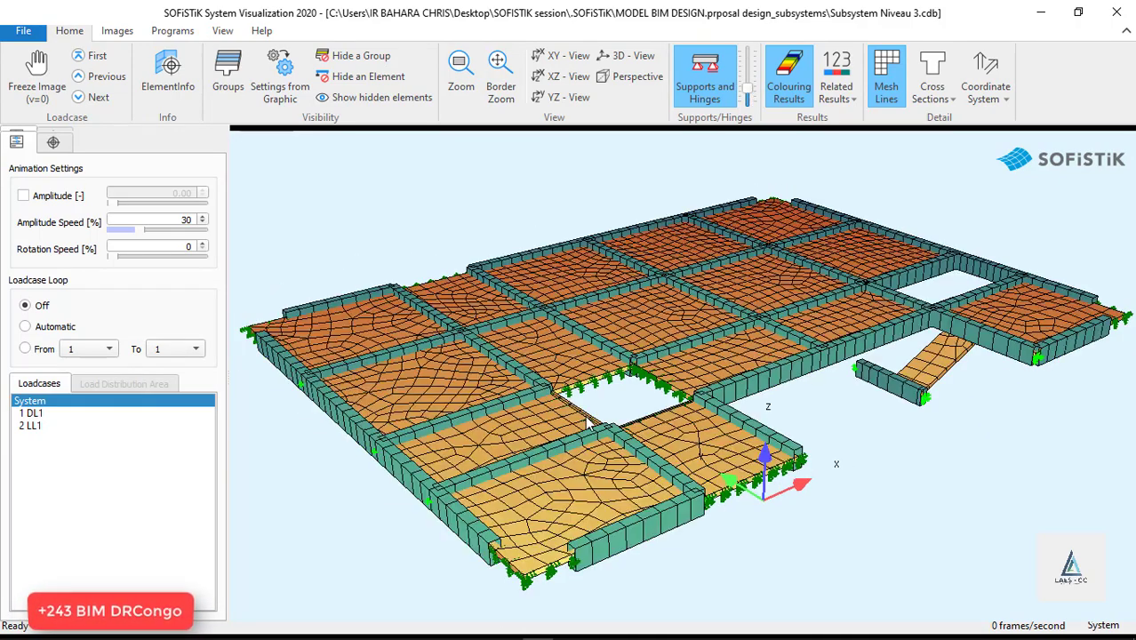
- Animate load case 1 DL1 with a rotation speed of 28 %, and compare it with load case 2 LL1
click(31, 413)
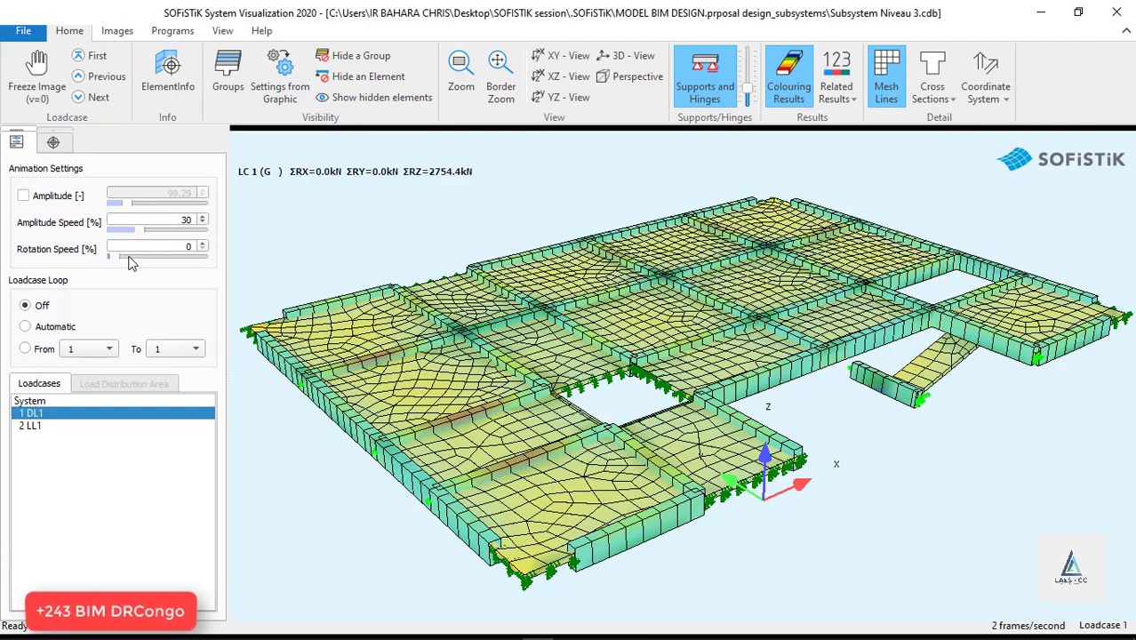
drag(129, 261, 138, 258)
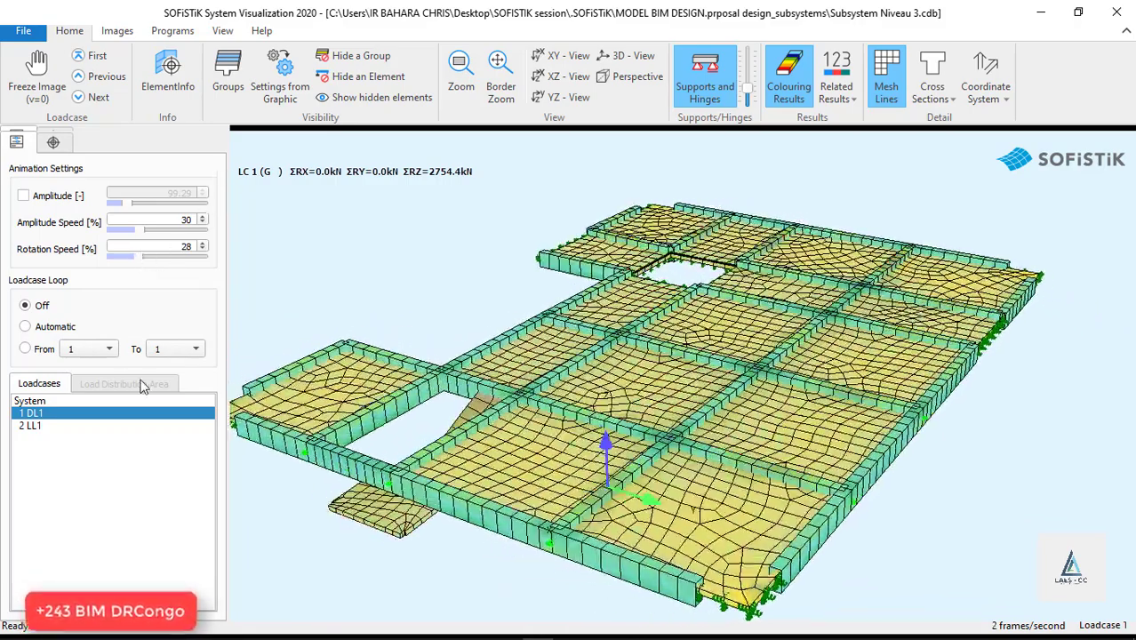
click(28, 428)
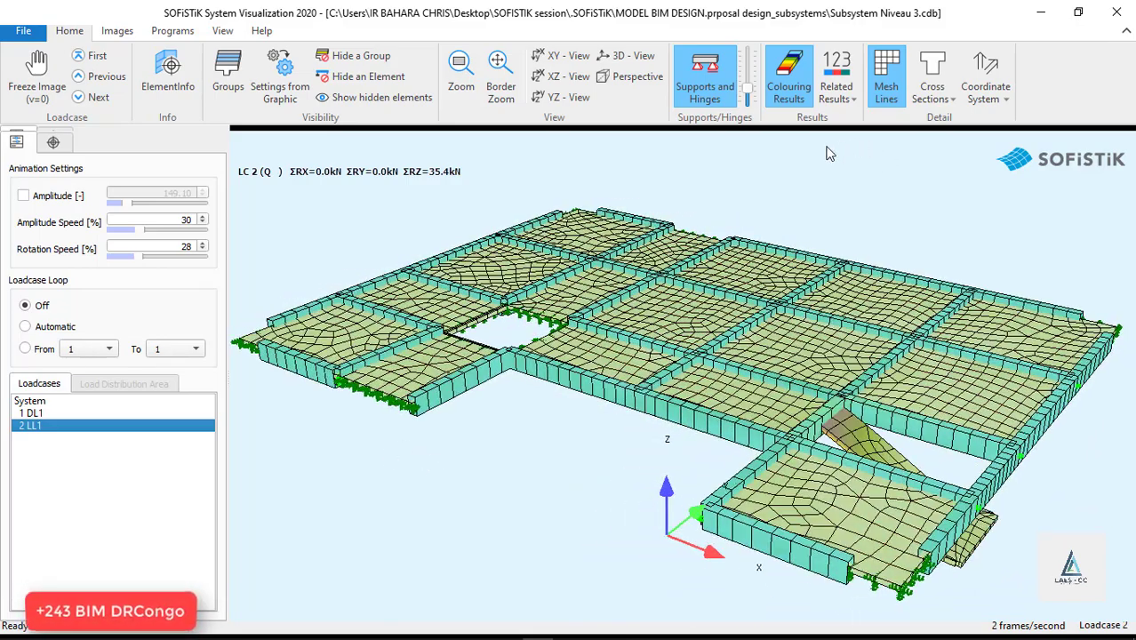
- Return to load case 1 DL1 and stop the model rotation by setting the rotation speed to 0 %
click(35, 412)
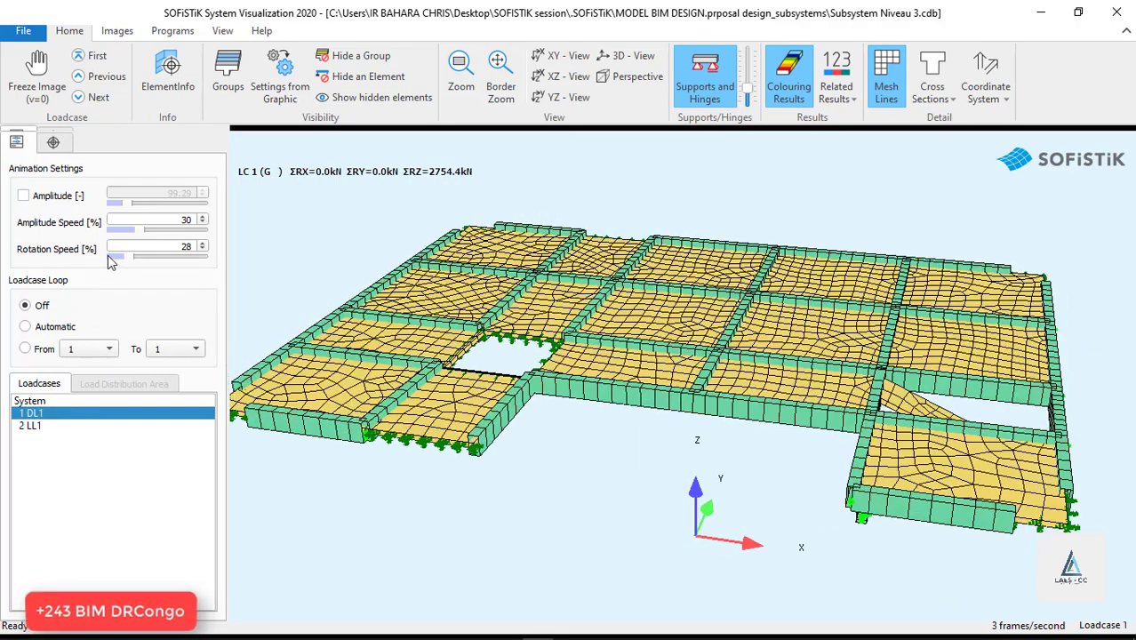
click(110, 256)
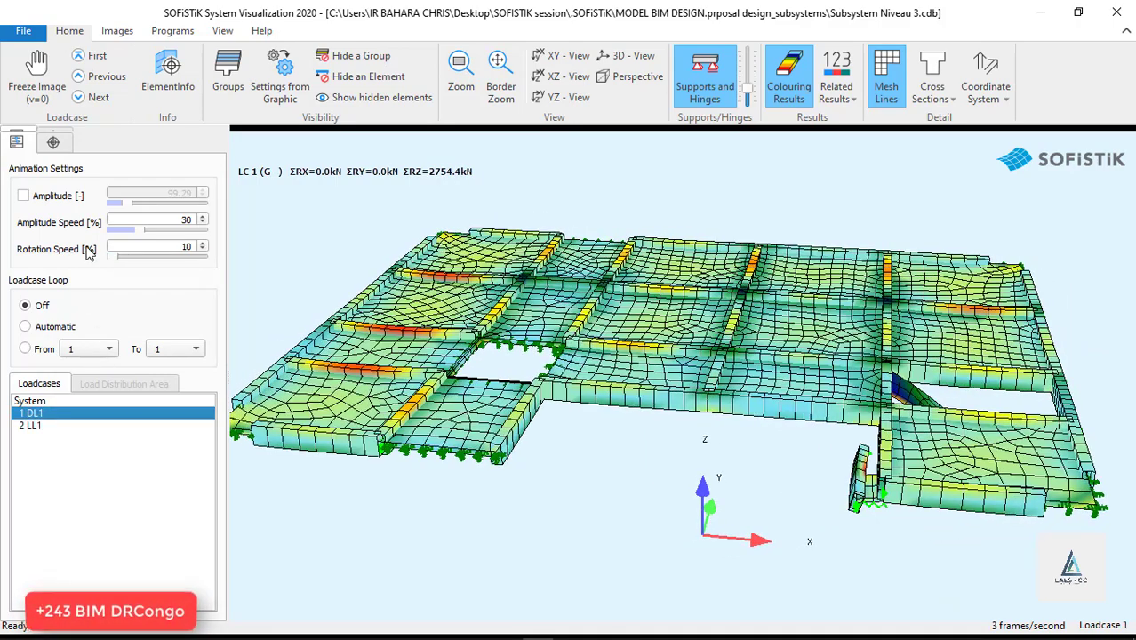
drag(465, 369, 653, 359)
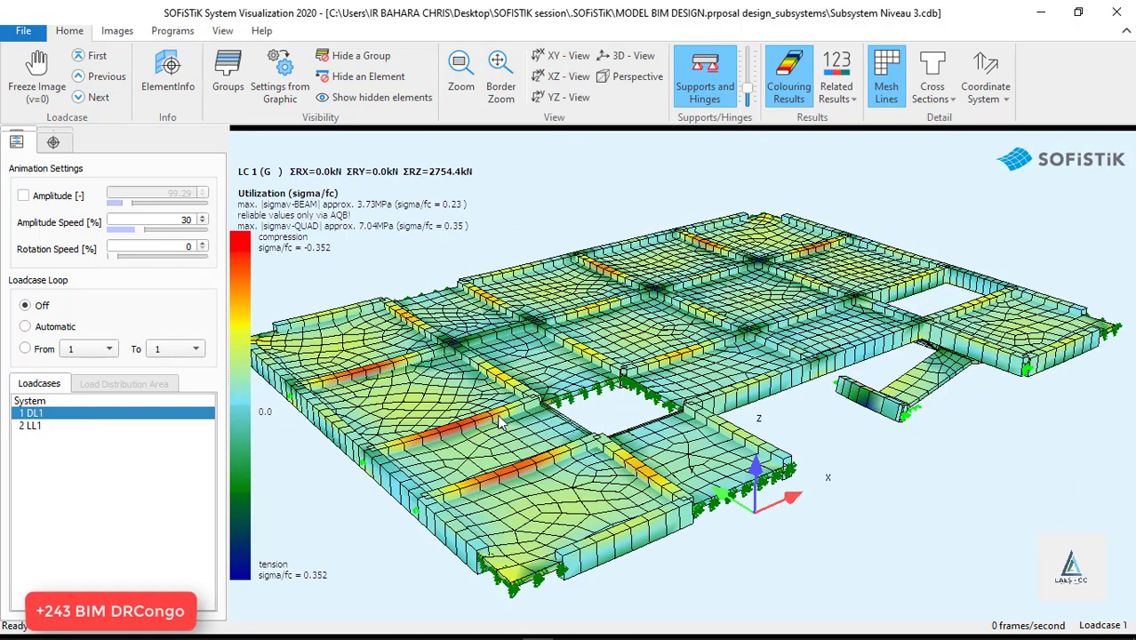
- Inspect the element information of quad 1230 in the slab beside the opening for load case 1
click(53, 140)
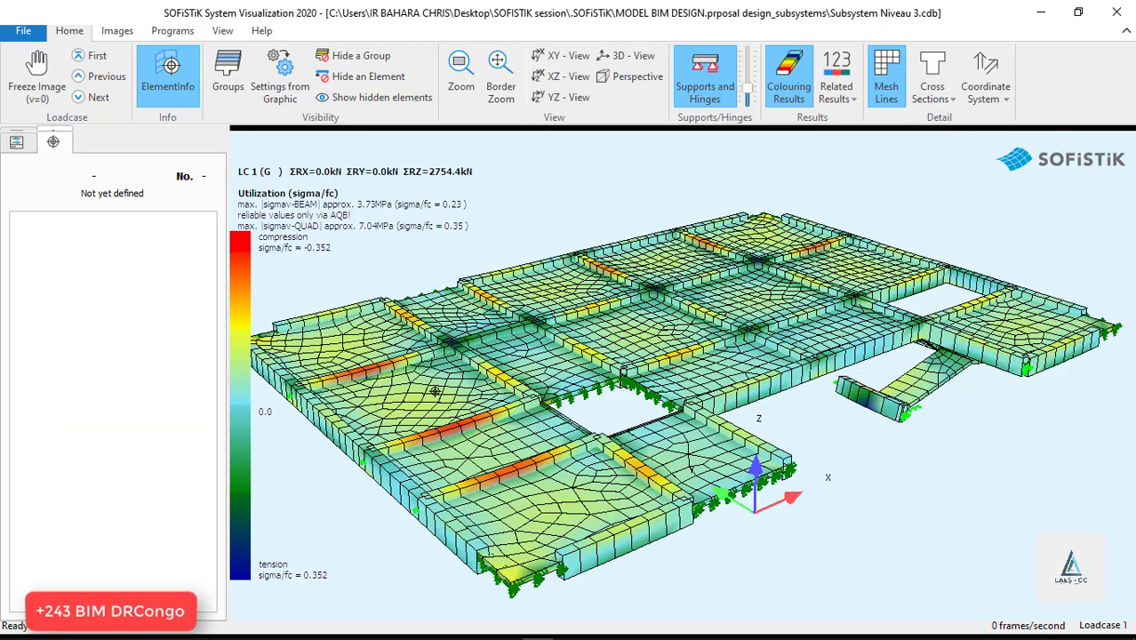
click(489, 444)
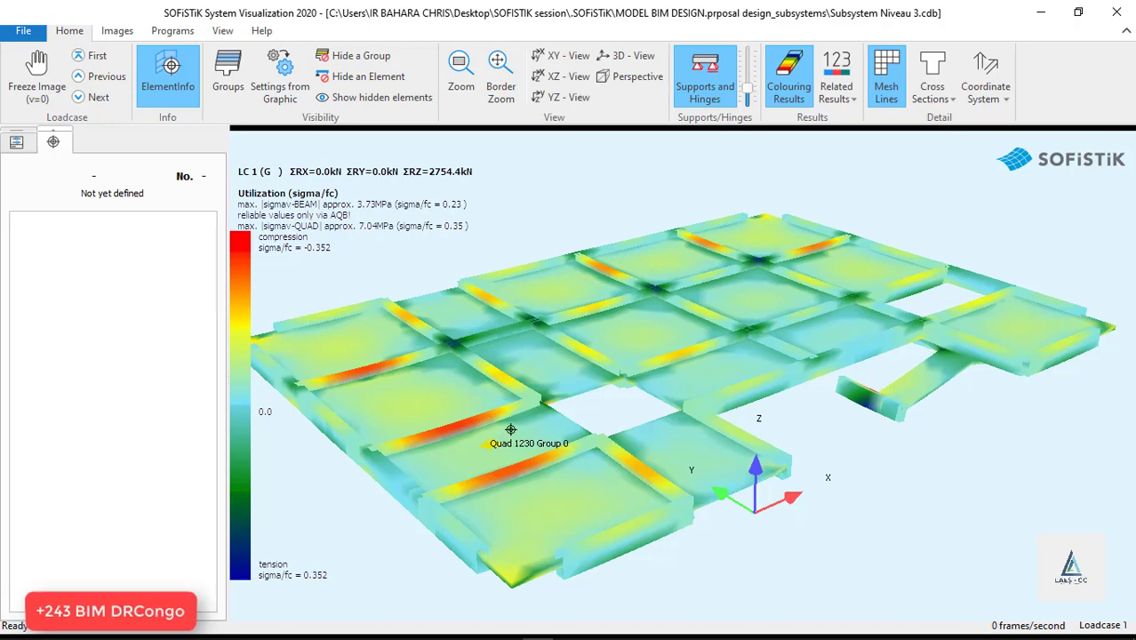
click(489, 442)
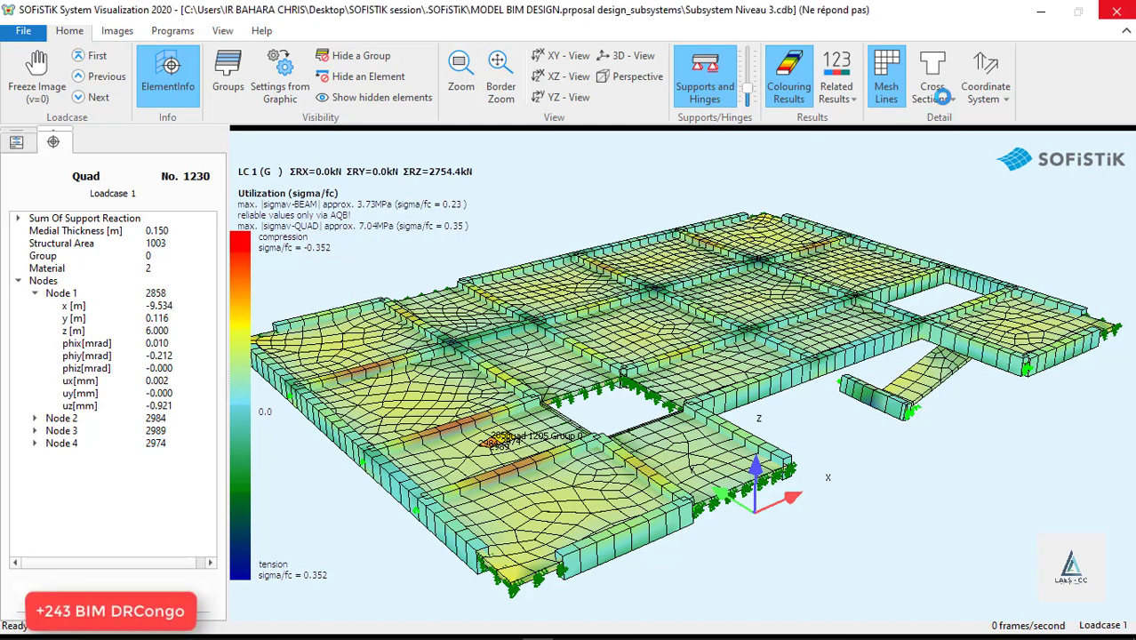
- Look through the display options for cross sections and coordinate systems
click(942, 96)
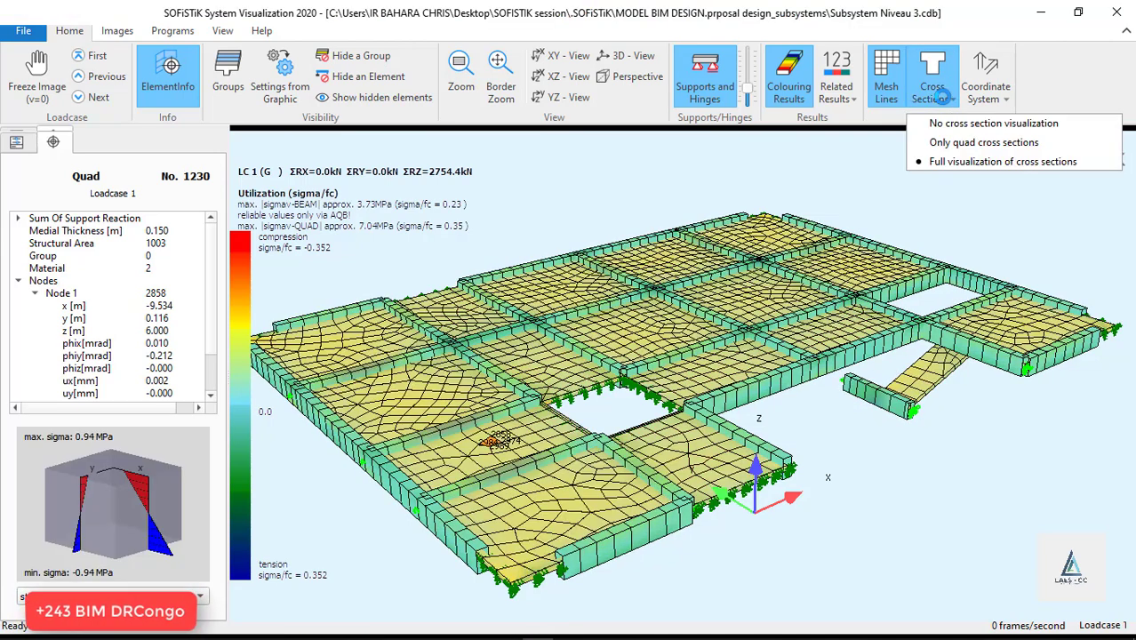
click(971, 143)
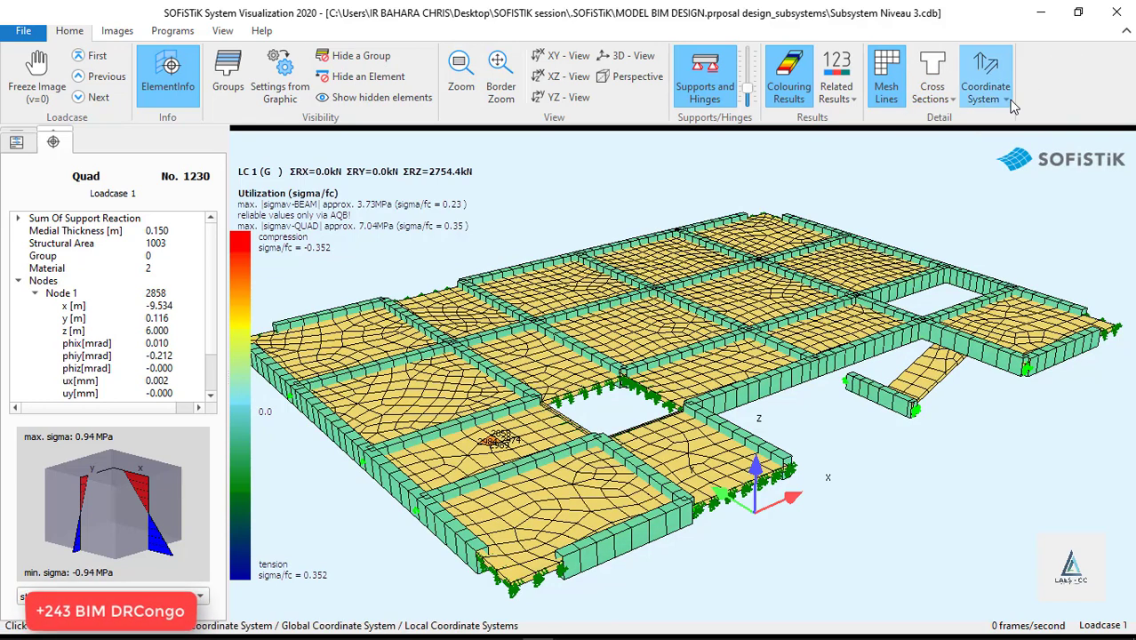
click(1008, 99)
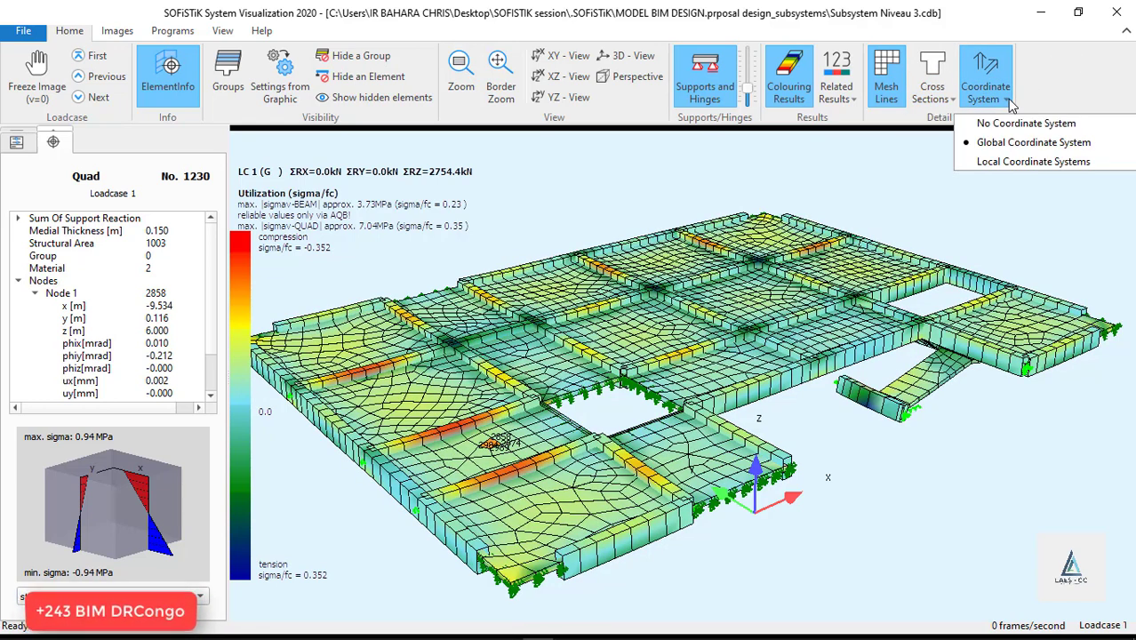
- Switch the related colour results from utilization to Stresses (sigma)
click(851, 104)
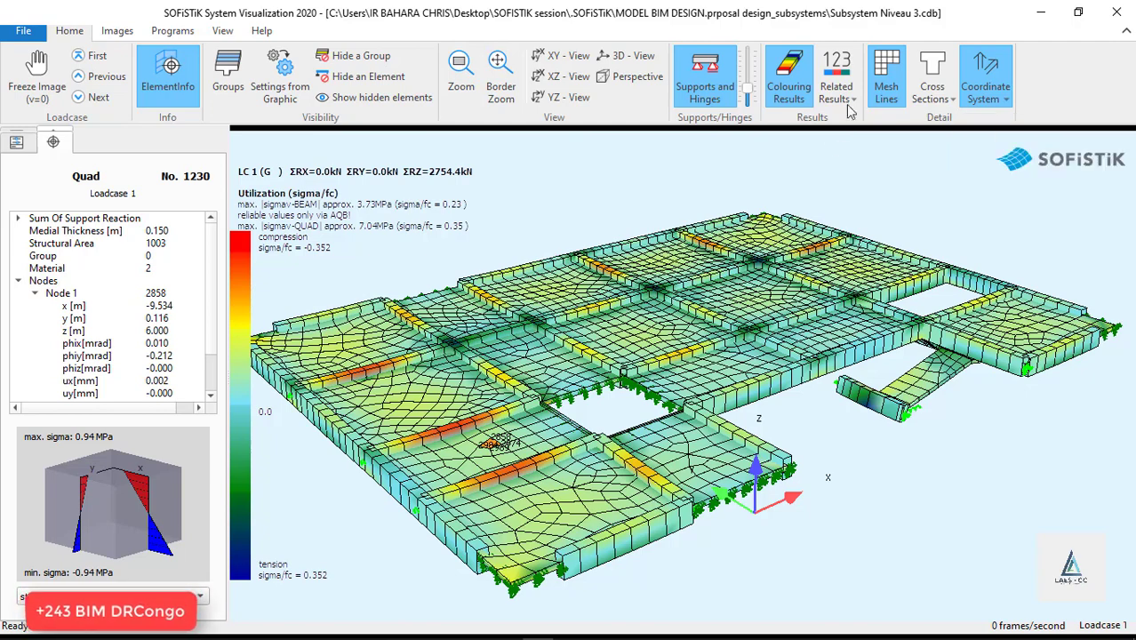
click(850, 94)
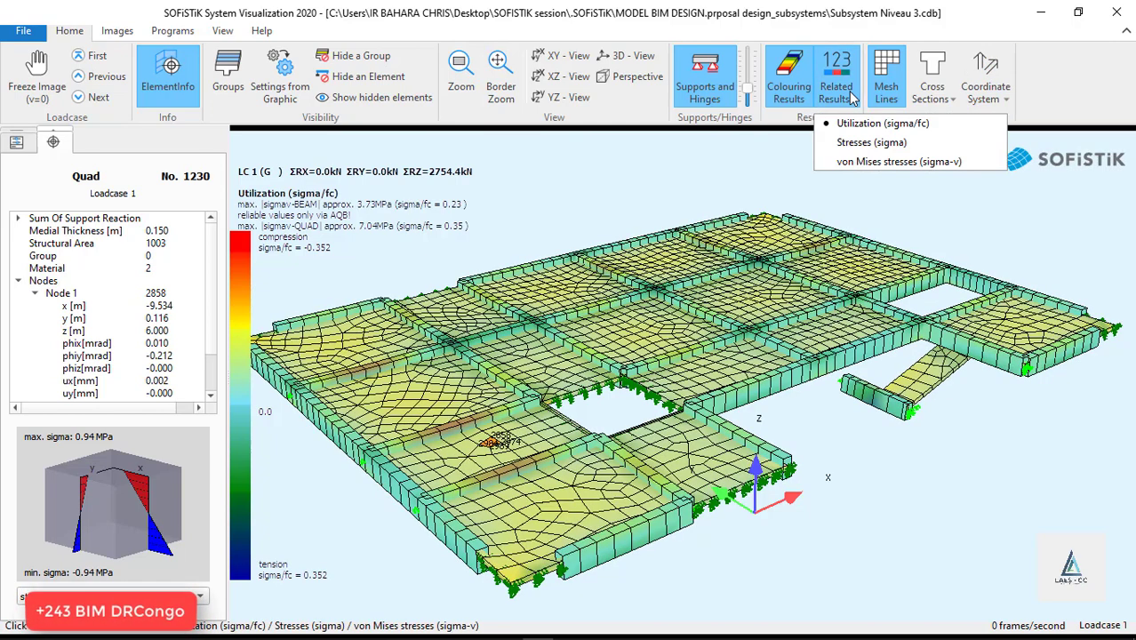
click(872, 143)
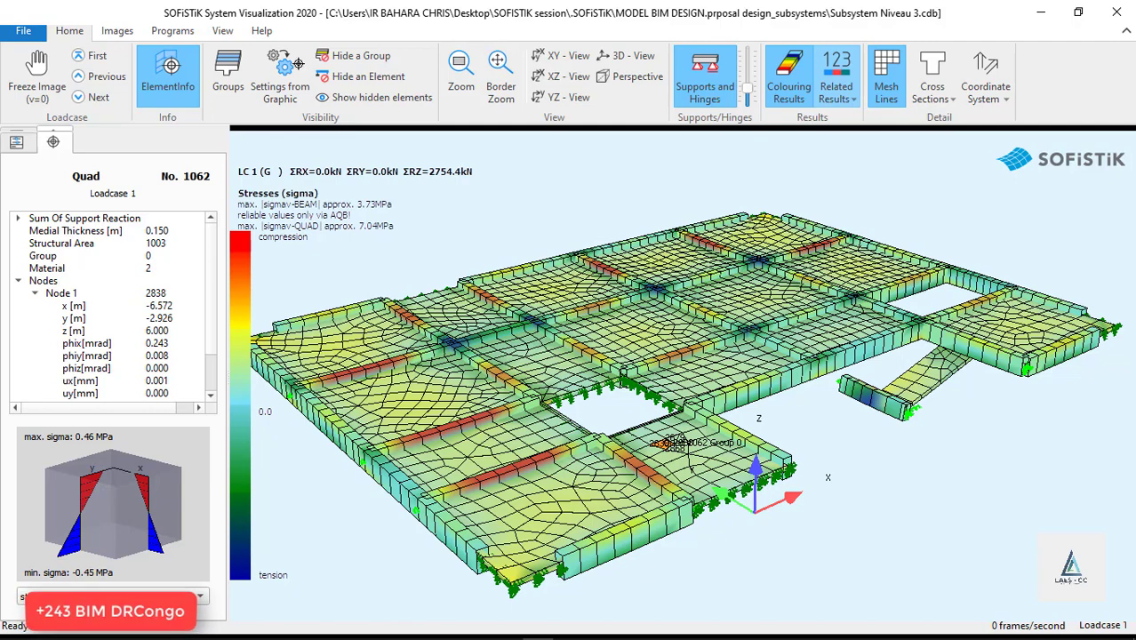
- Look through the file commands and the additional view details, such as beam section lines and local deformation
click(26, 32)
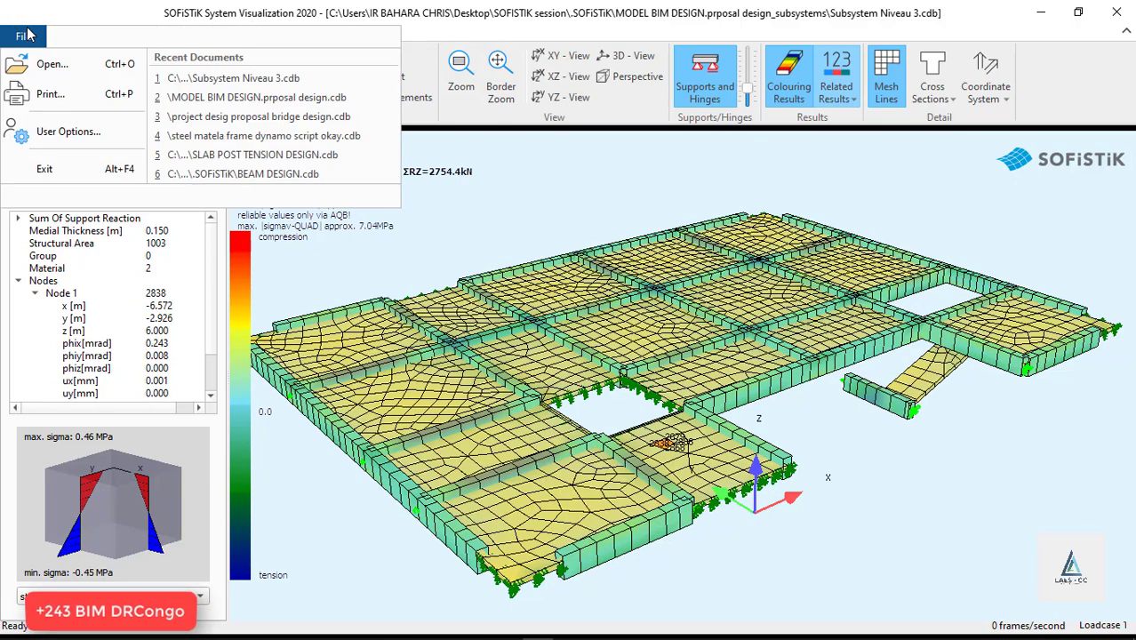
click(460, 34)
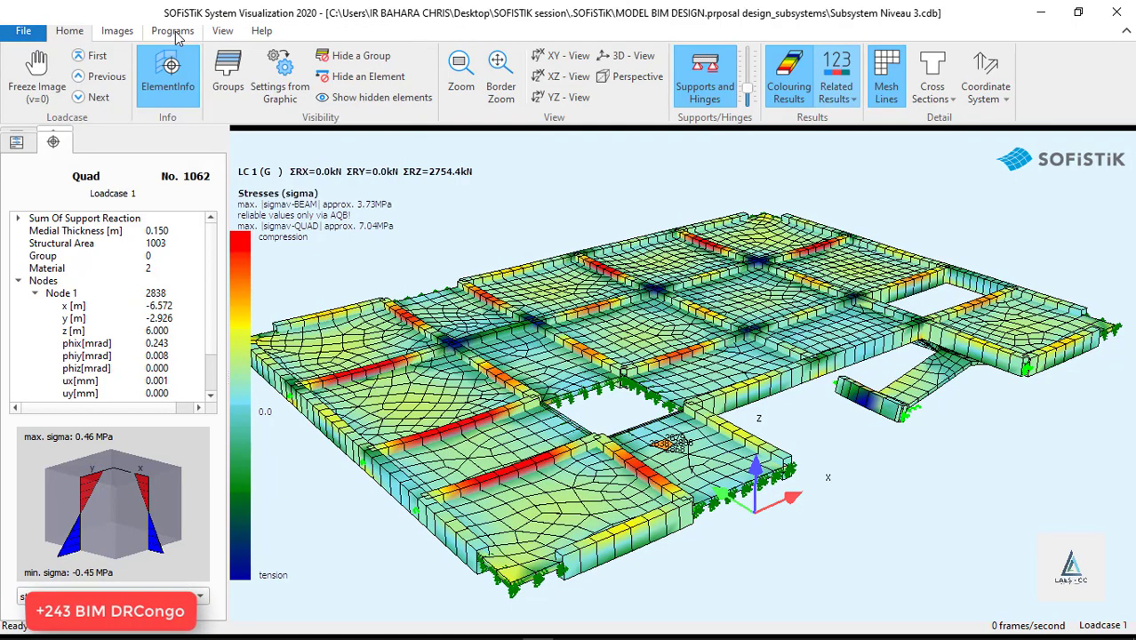
click(222, 32)
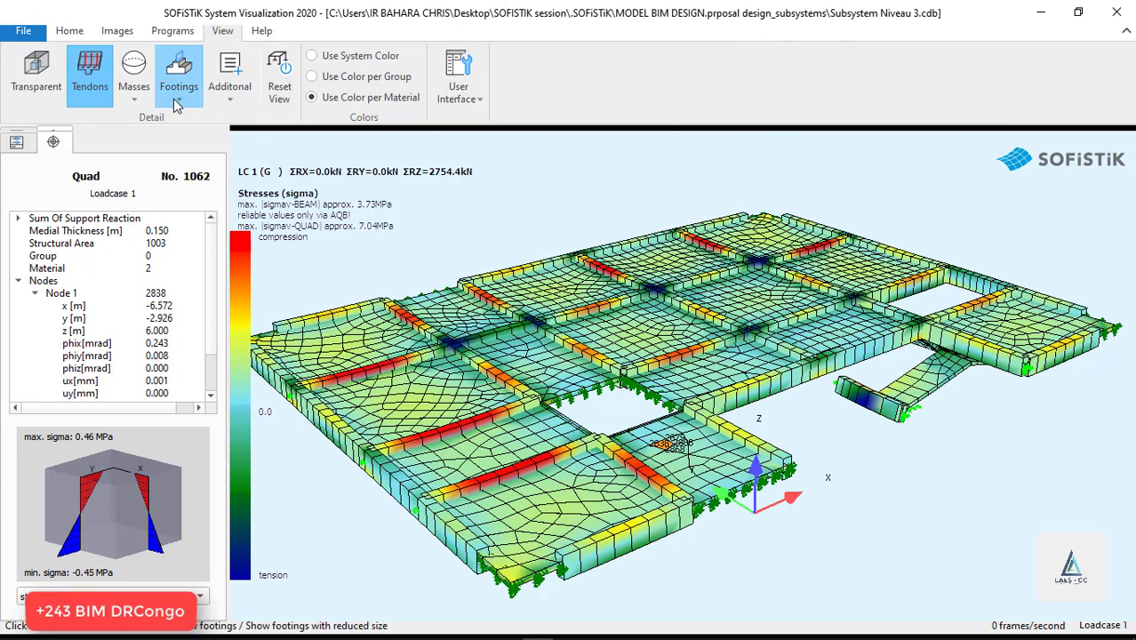
click(234, 104)
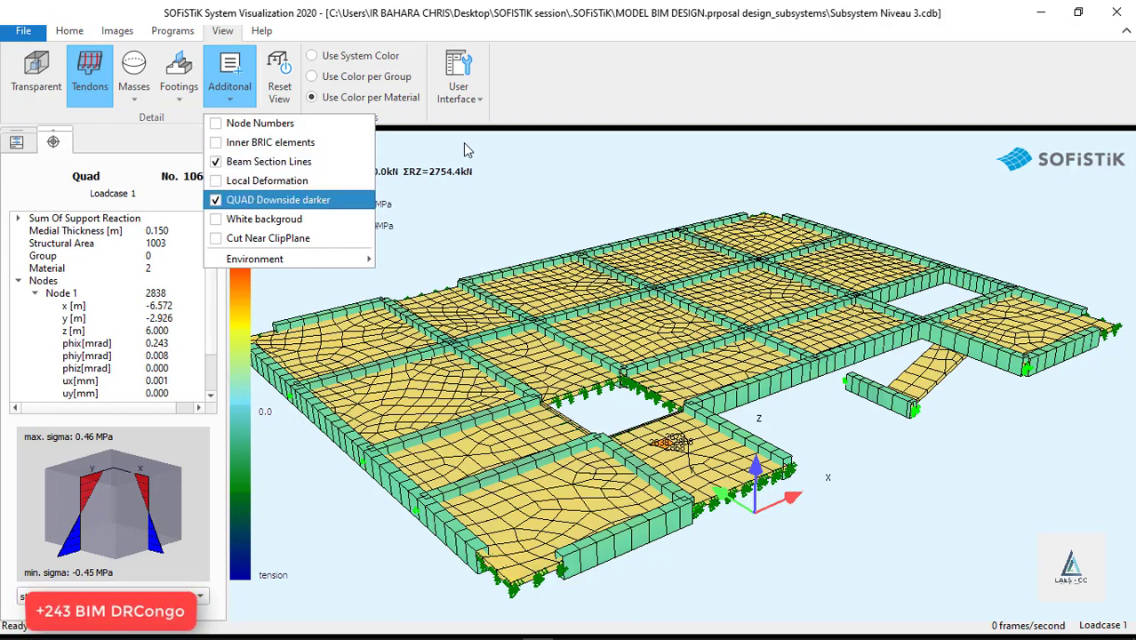
click(632, 62)
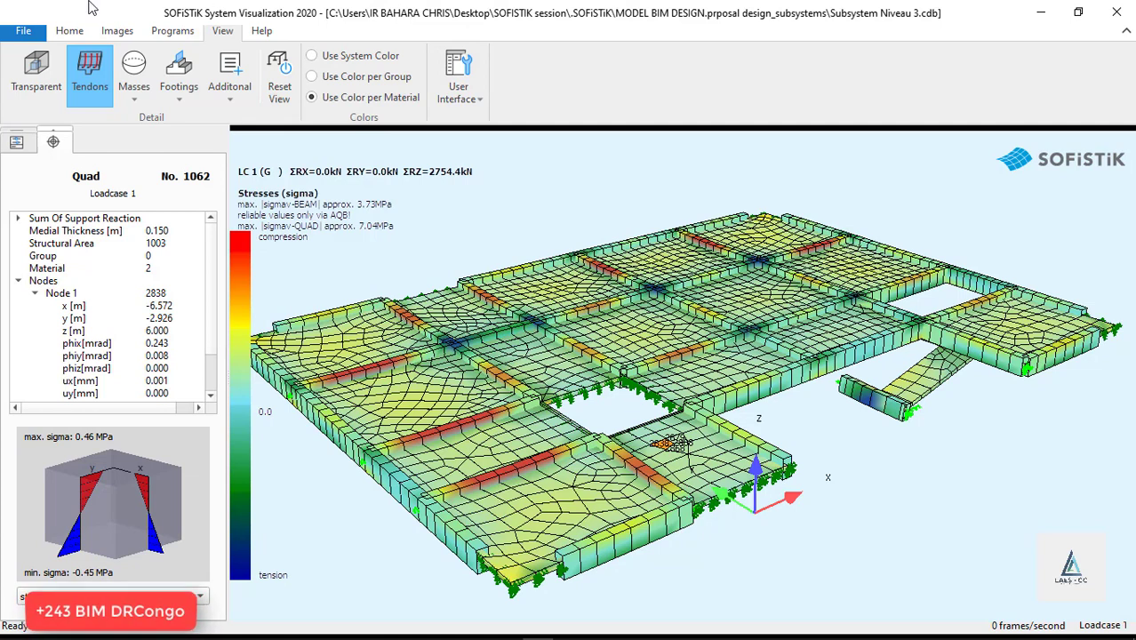
- Examine the cross section overview of the subsystem in the Result Viewer and close the viewer
click(189, 36)
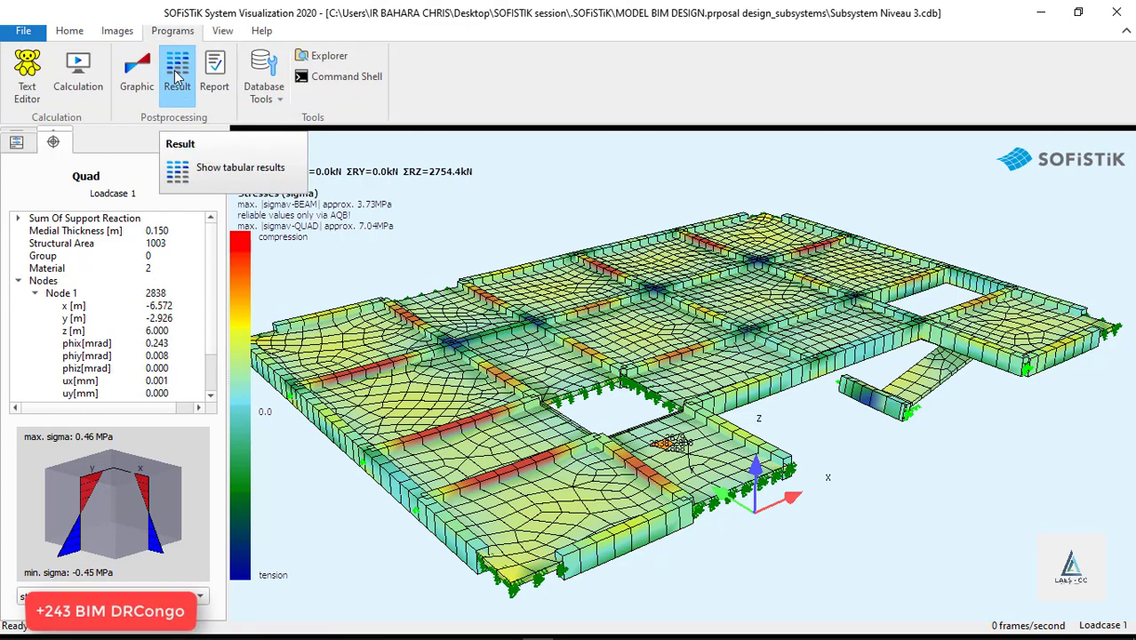
click(176, 78)
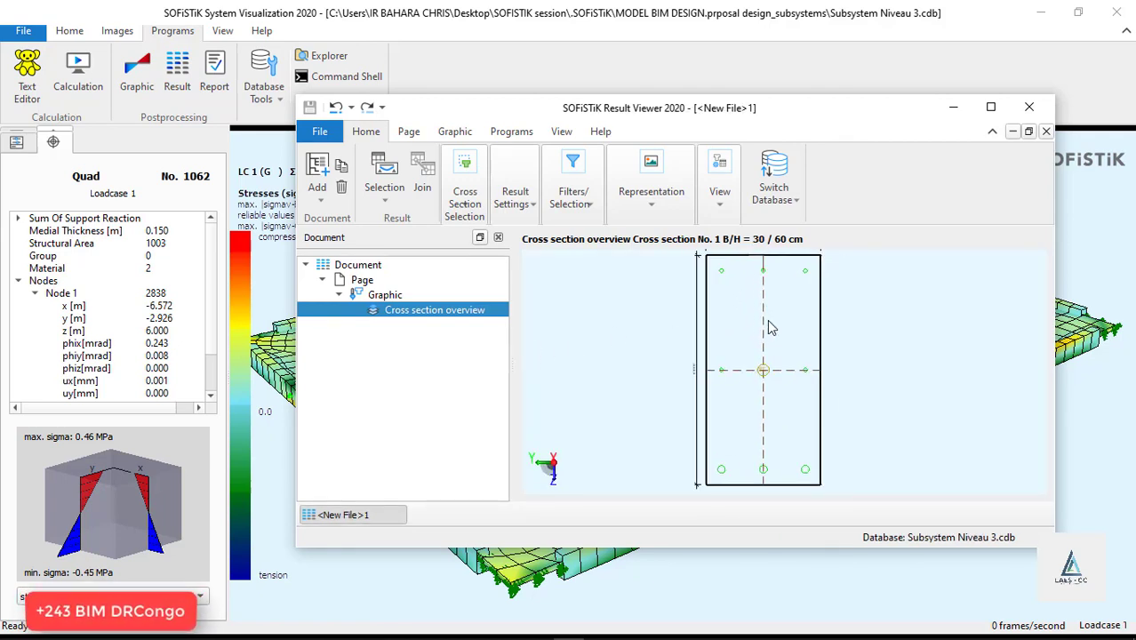
scroll(724, 298, down, 2)
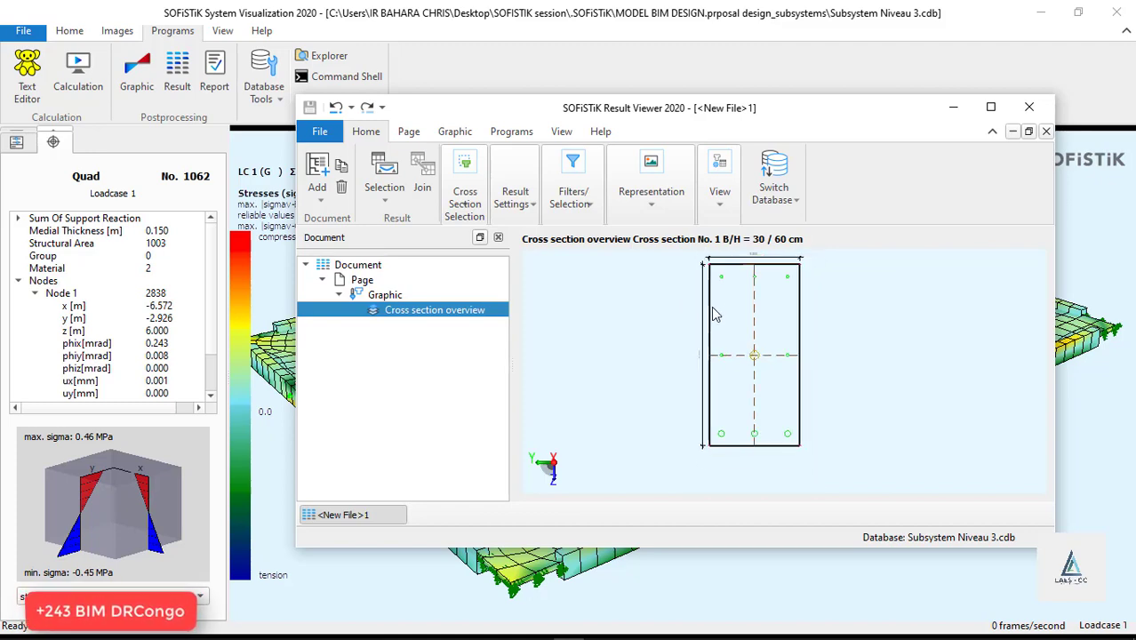
click(1029, 106)
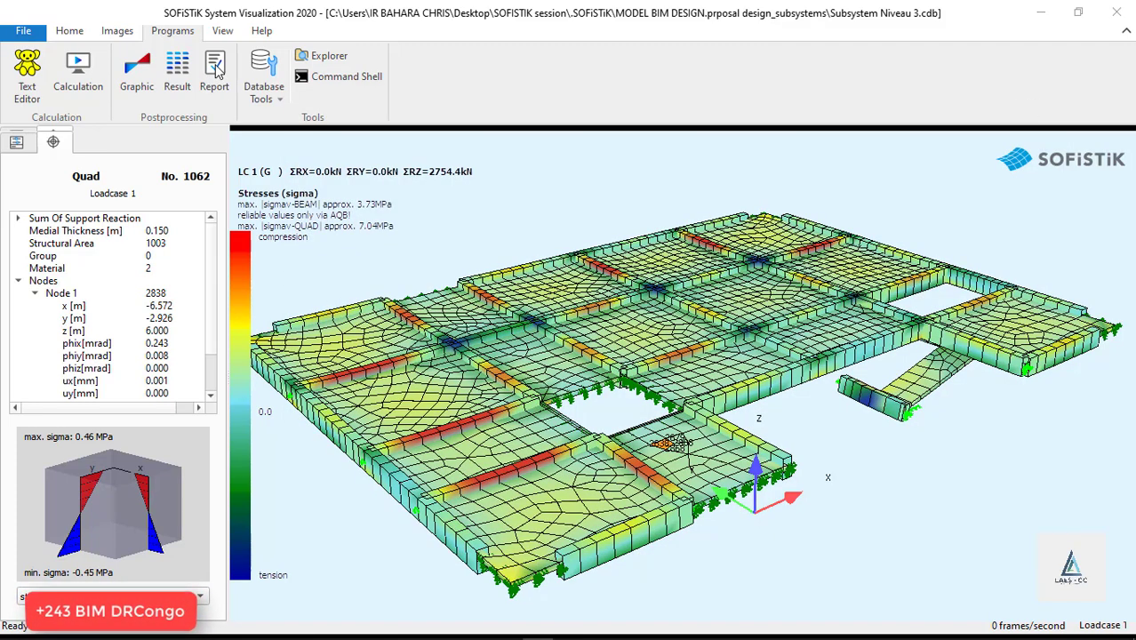
- Browse the Subsystem Niveau 3 calculation report through materials and later pages, close it and return to the Revit 3D view
click(214, 73)
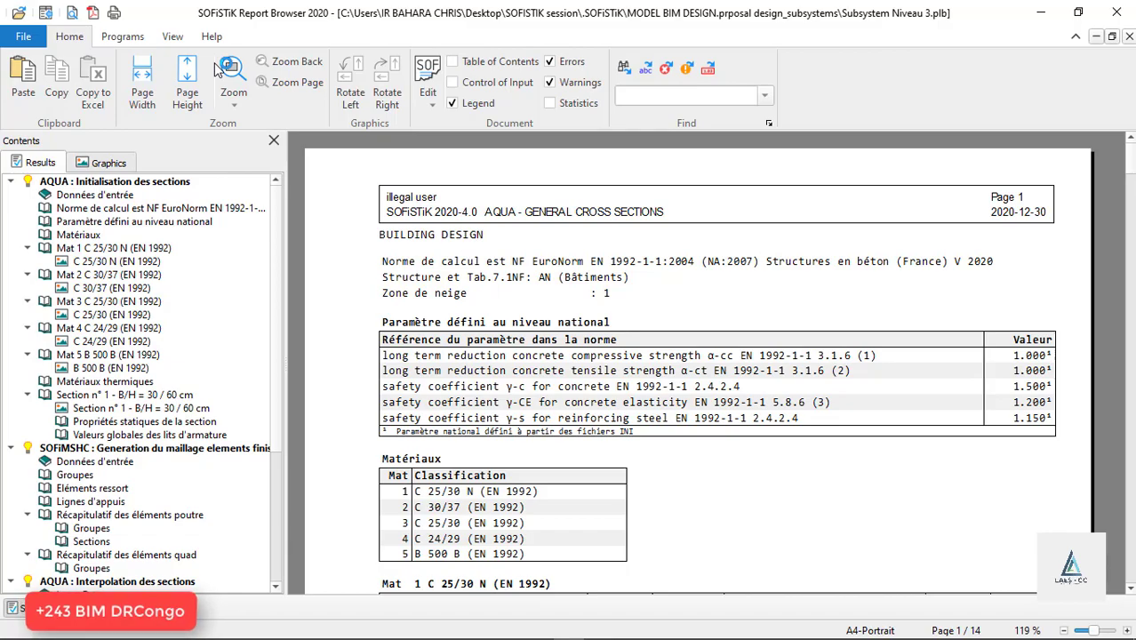
scroll(471, 241, down, 10)
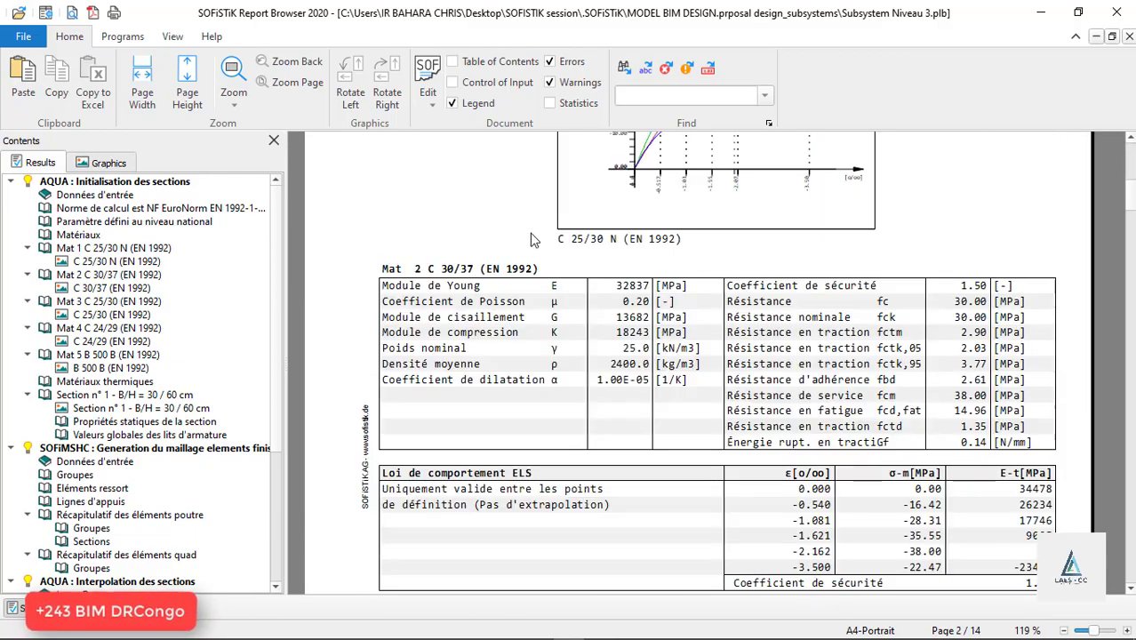
drag(1129, 197, 1124, 552)
click(1115, 11)
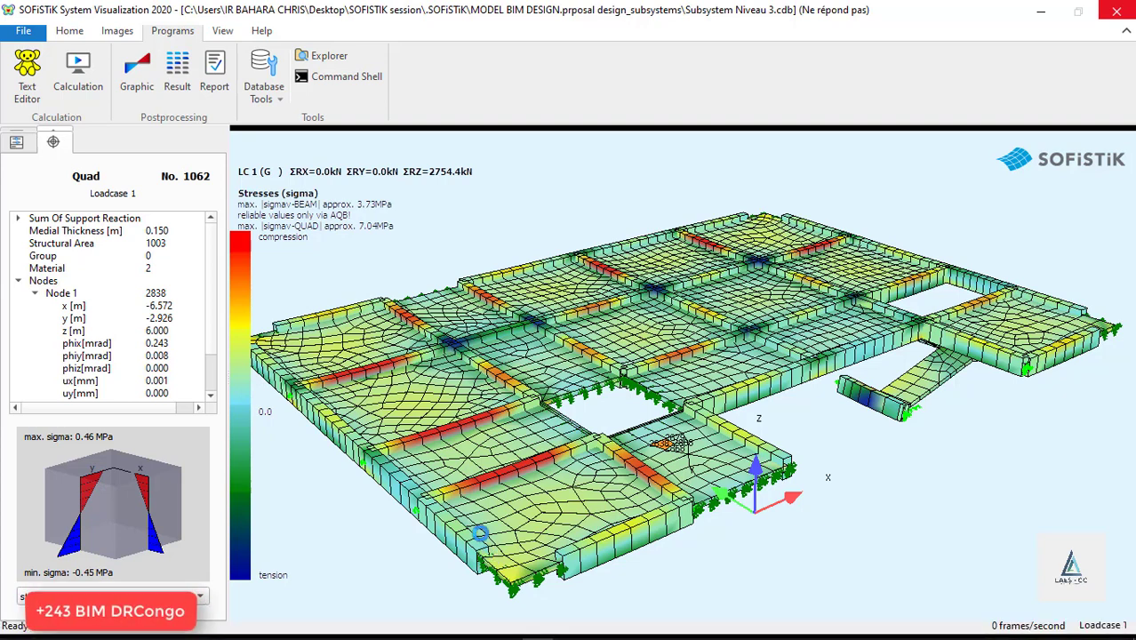
click(1042, 13)
scroll(397, 284, down, 2)
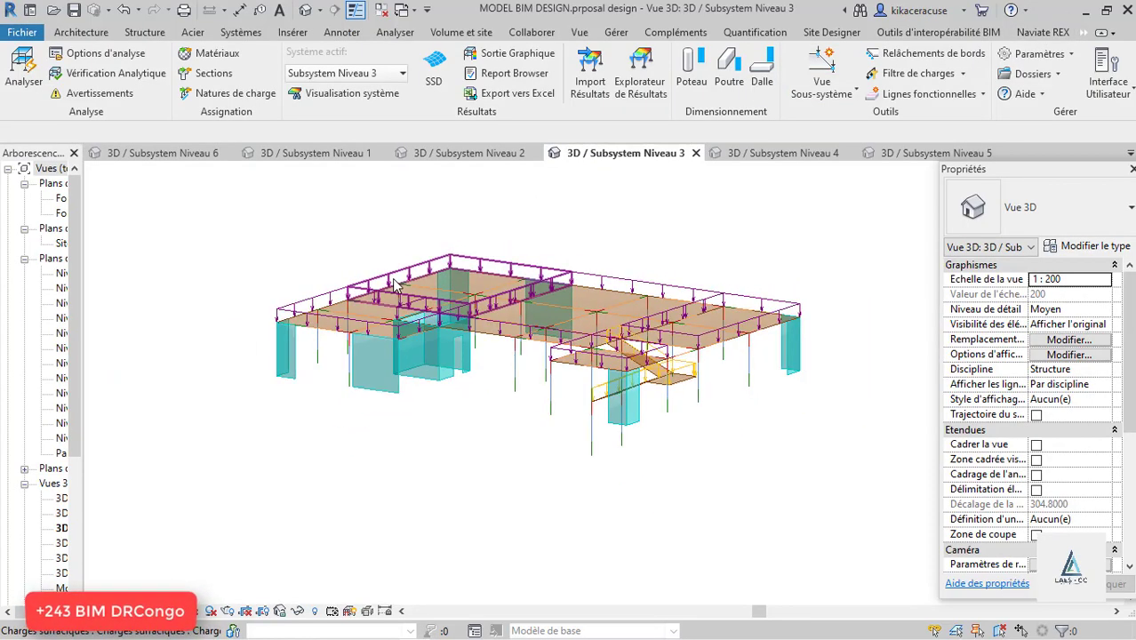
- Make Subsystem Niveau 6 the active system
scroll(397, 284, up, 2)
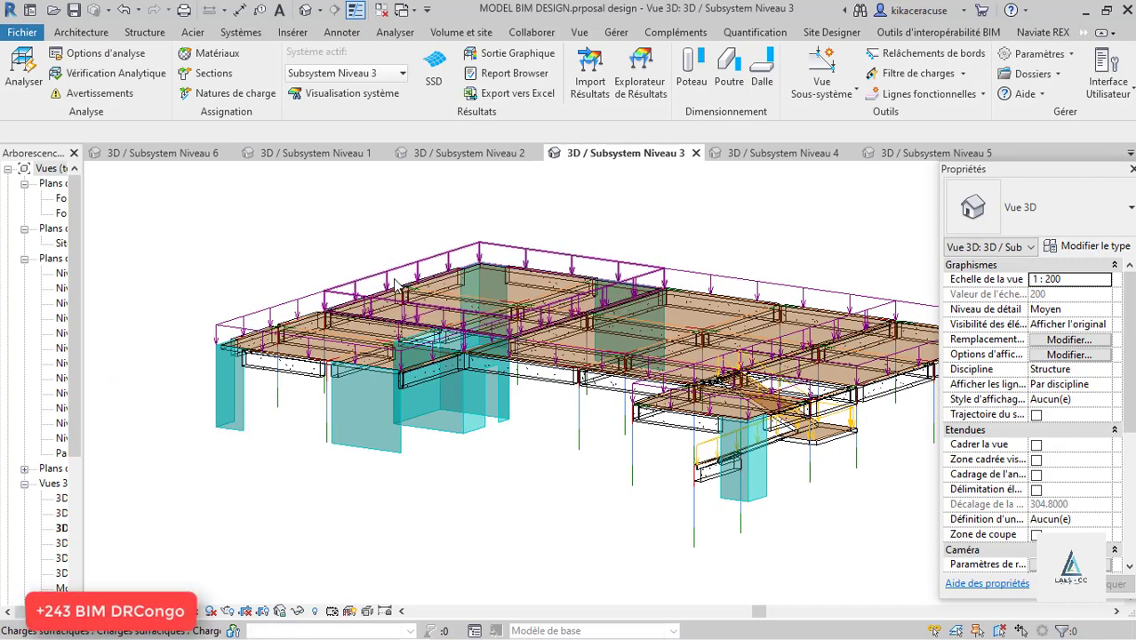
click(355, 74)
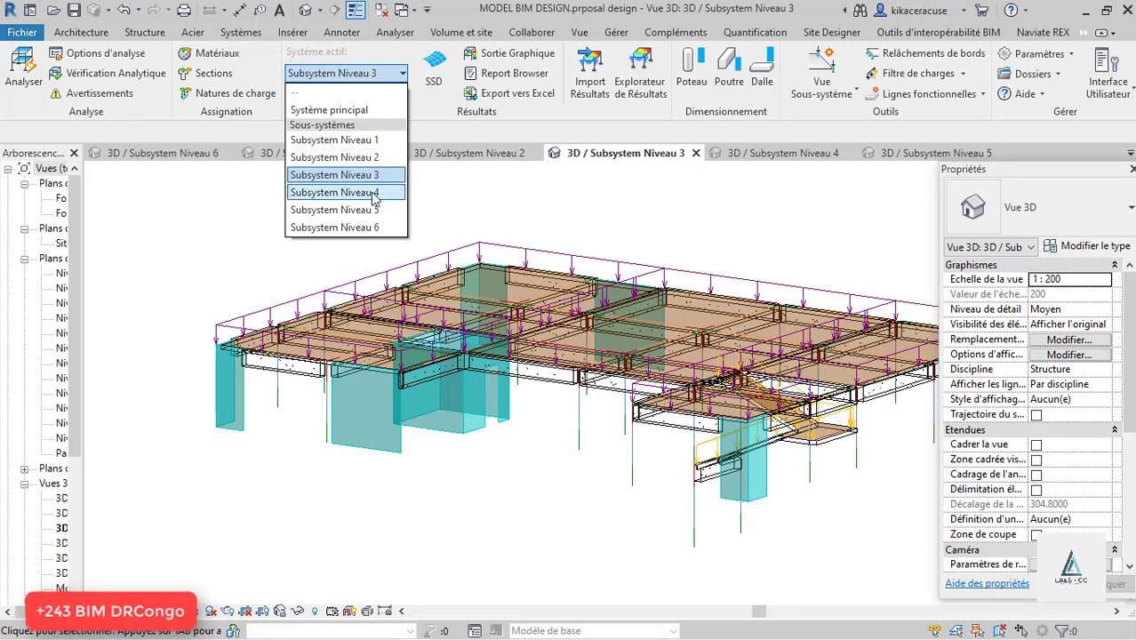
click(374, 227)
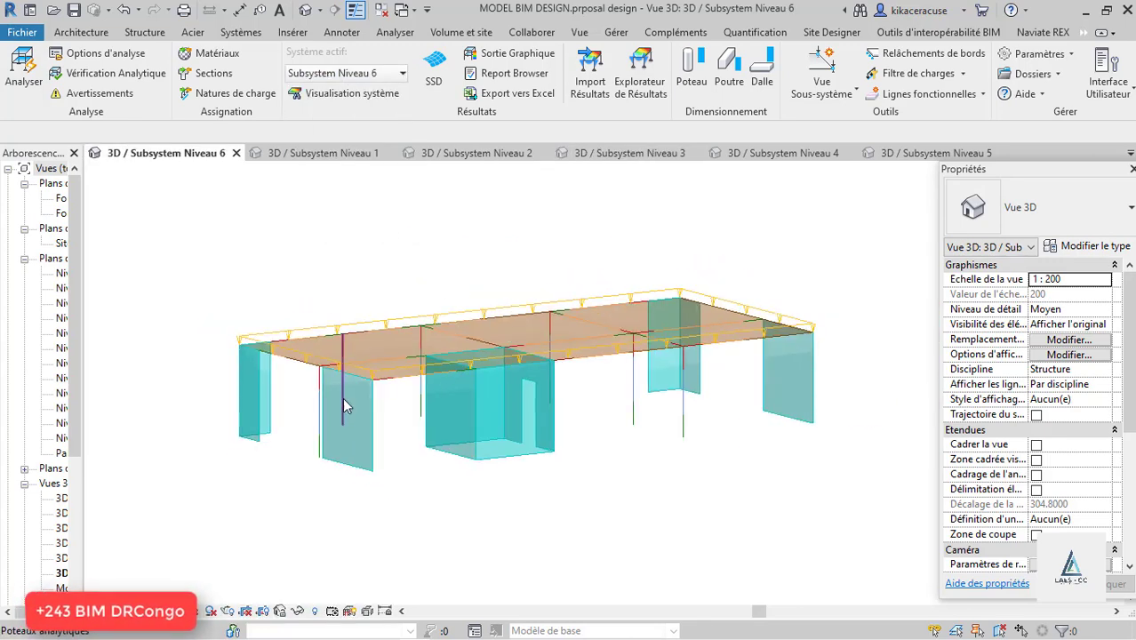
- Try to open the system visualization of Subsystem Niveau 6
click(313, 96)
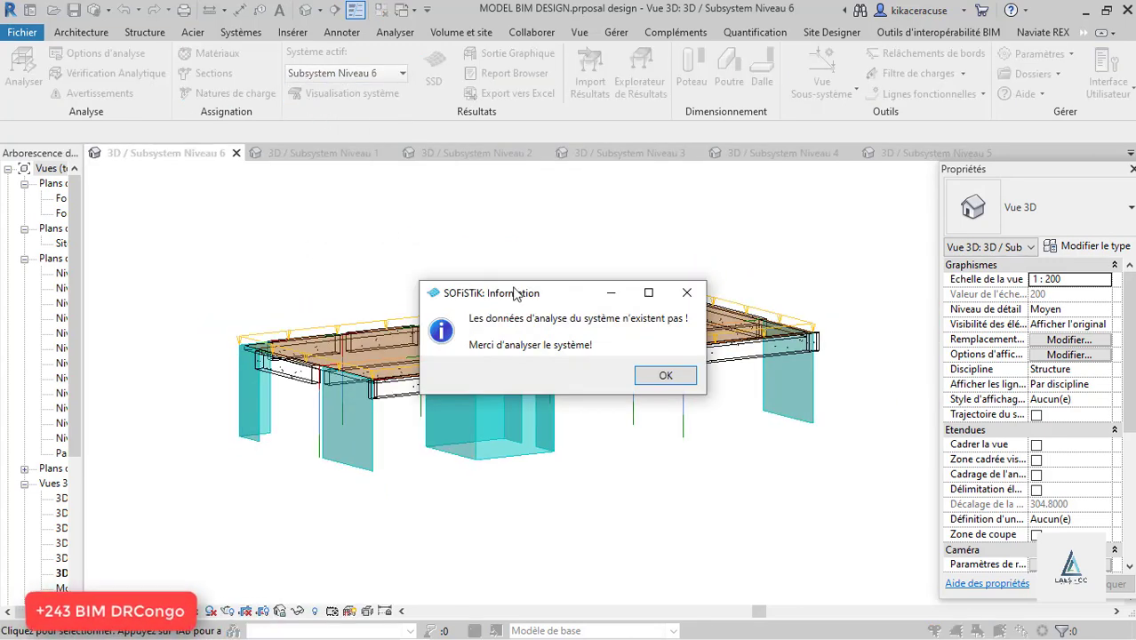
click(648, 374)
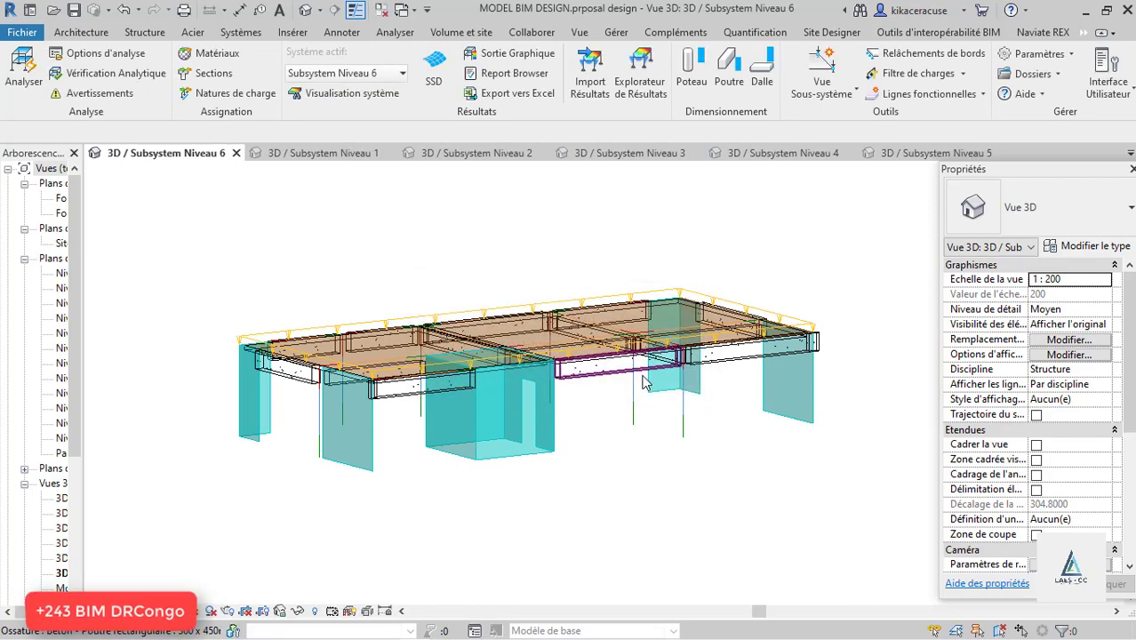
click(349, 96)
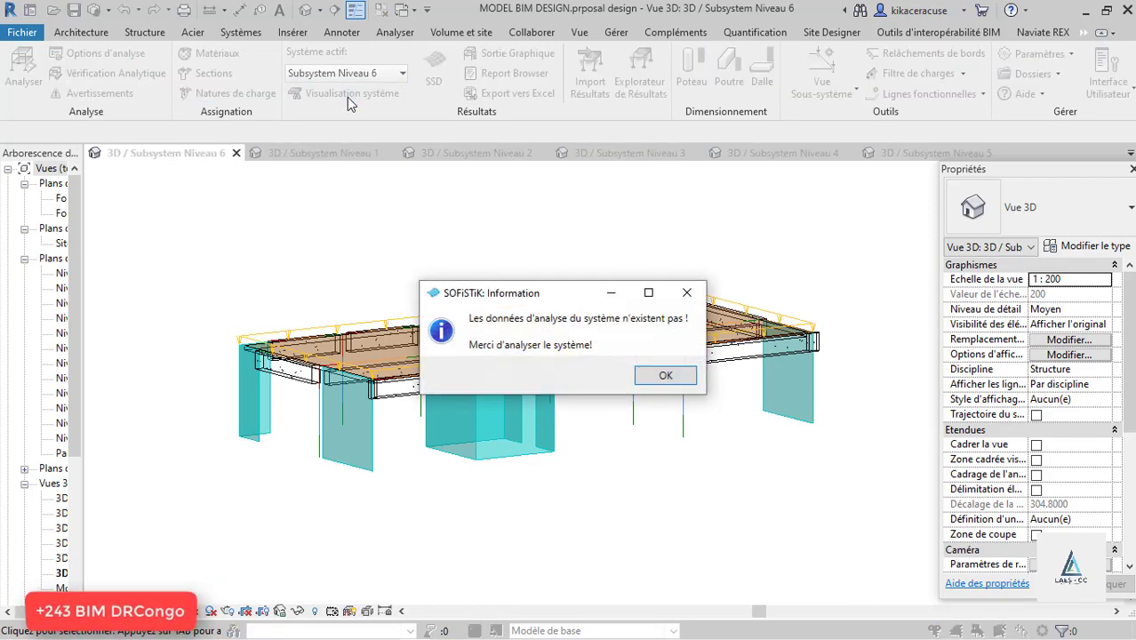
click(646, 375)
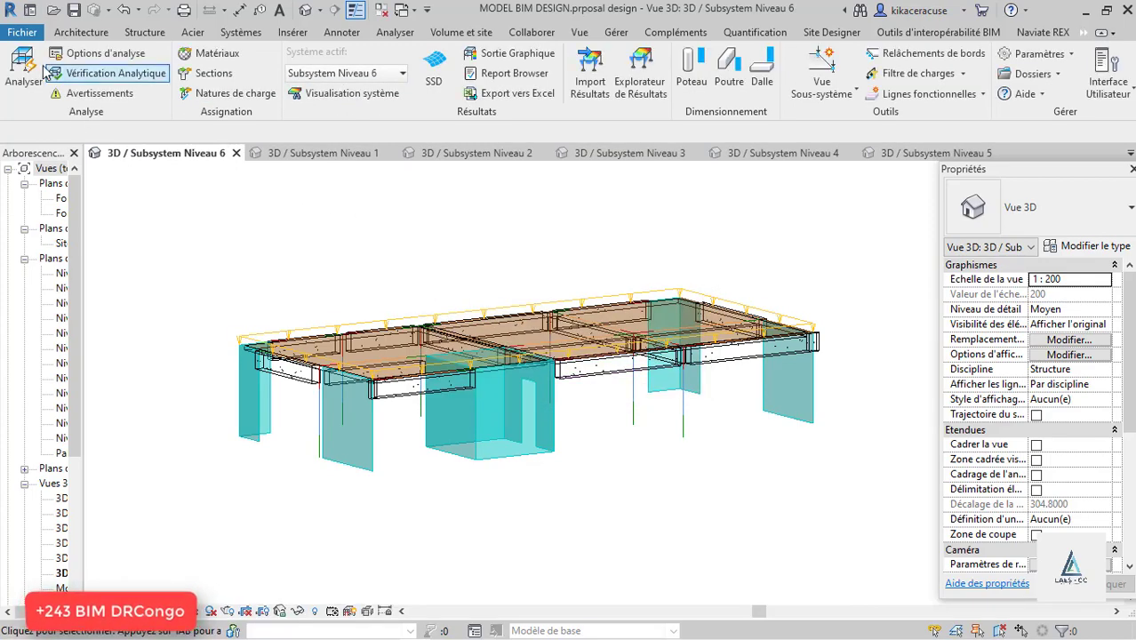
- Calculate Subsystem Niveau 6 from the active view as a 3D spatial system, including mesh, loads and load case analysis
click(31, 67)
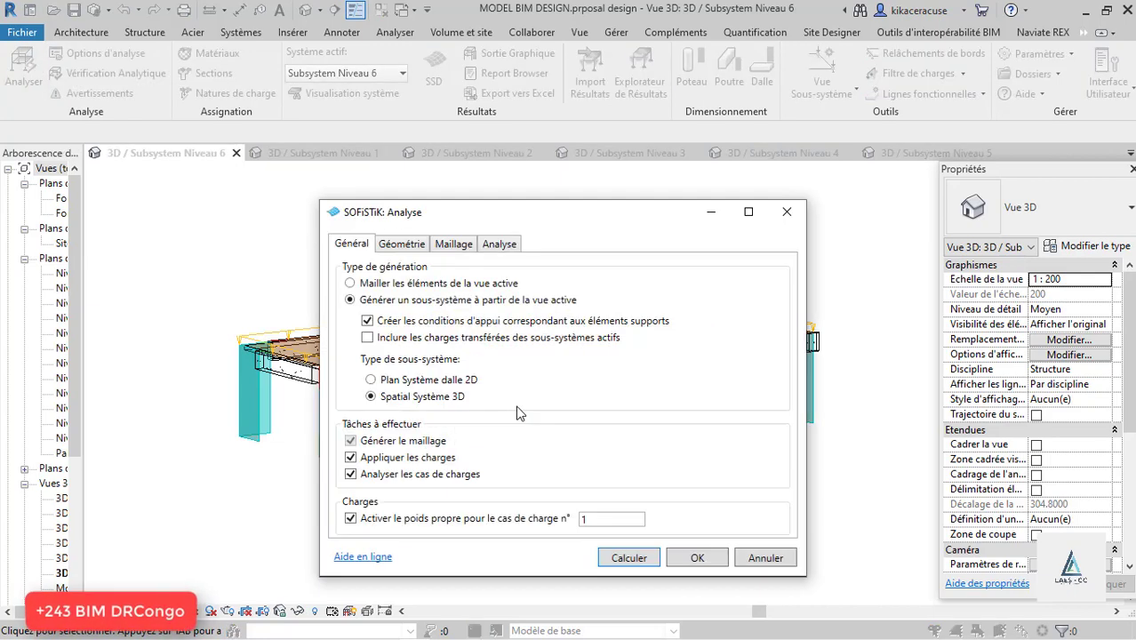
click(629, 557)
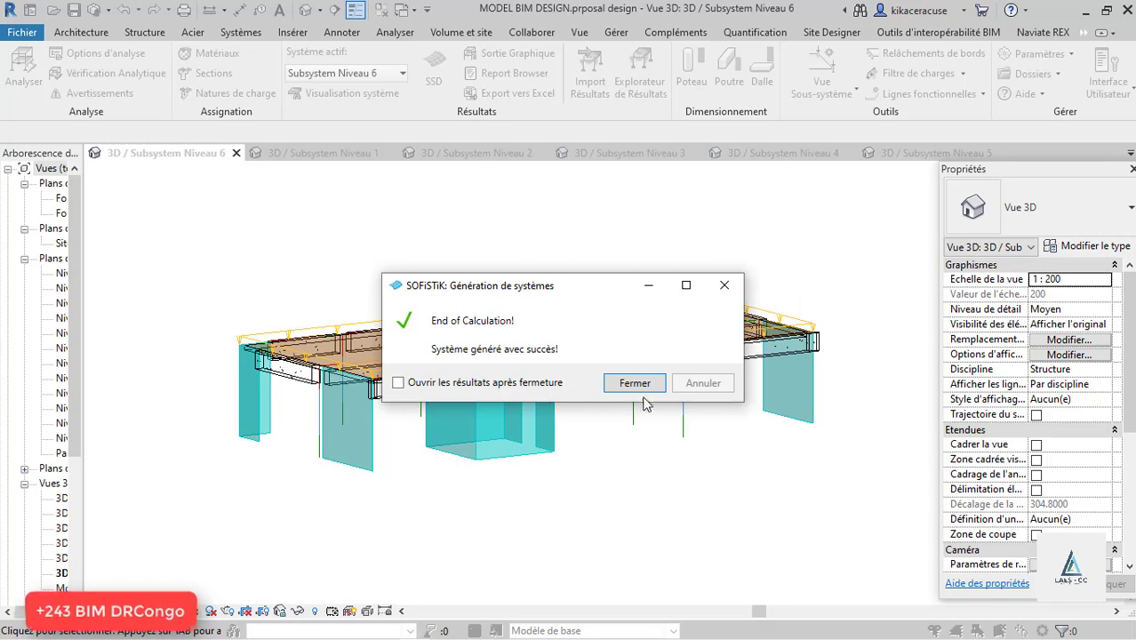
click(642, 383)
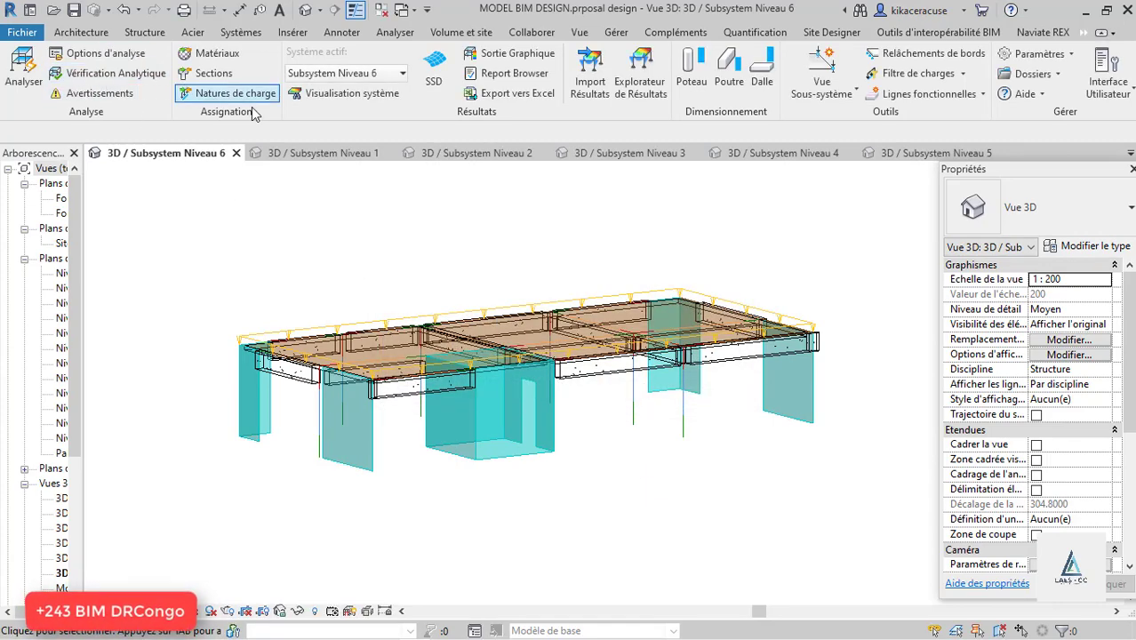
- Open the system visualization of Subsystem Niveau 6 and view its finite element model from closer up
click(329, 96)
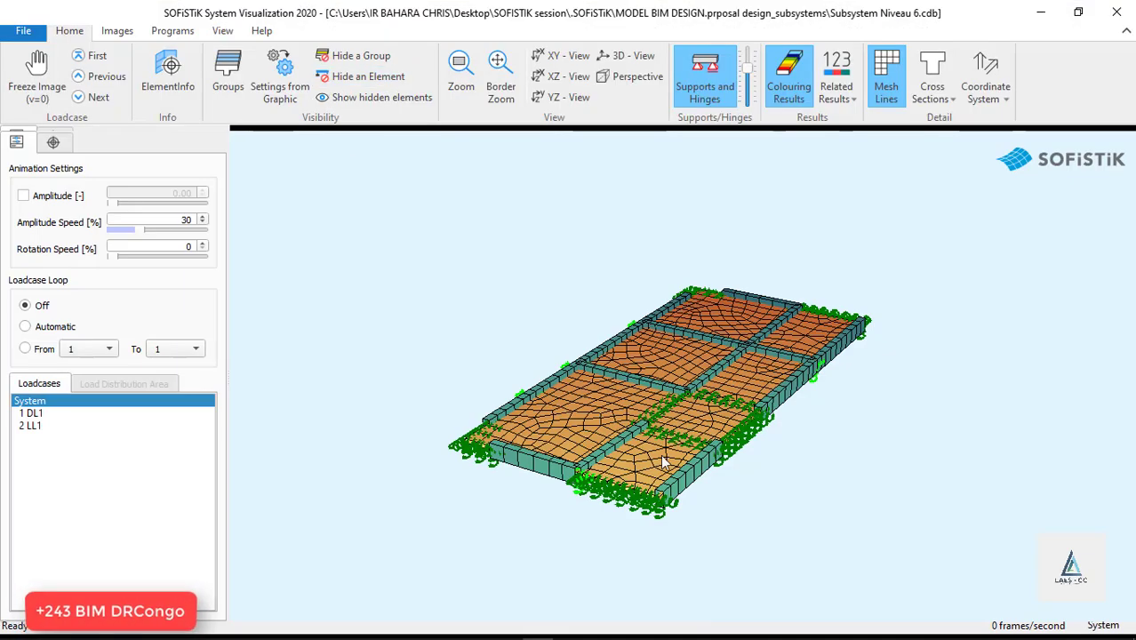
scroll(662, 456, up, 3)
drag(691, 475, 638, 428)
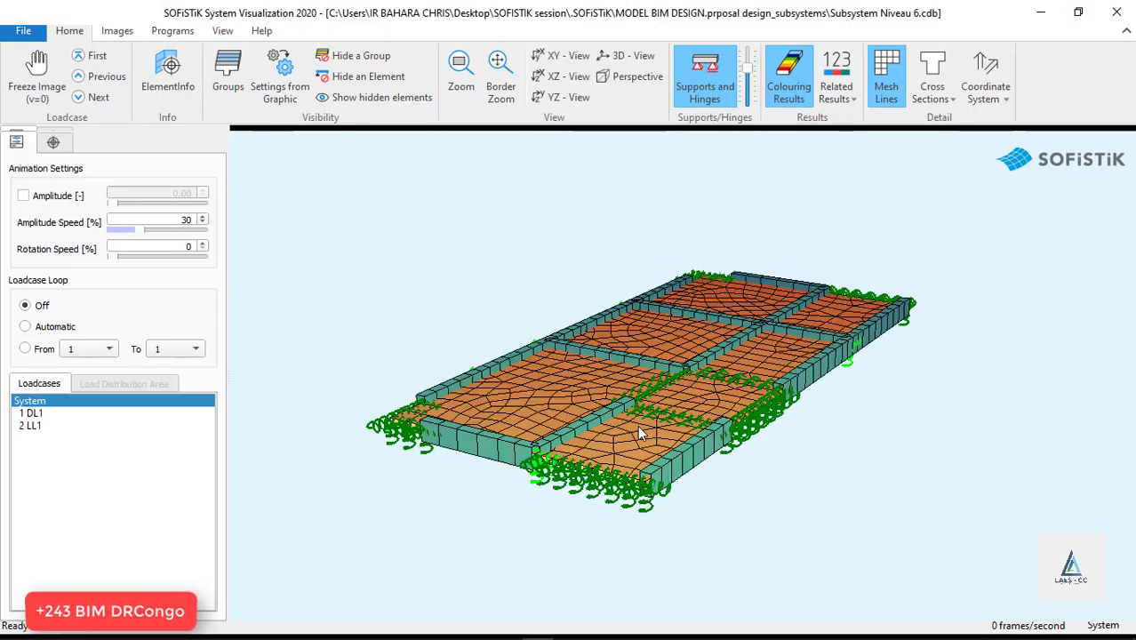
- Turn off the cross section visualization and reduce the size of the support symbols
click(947, 100)
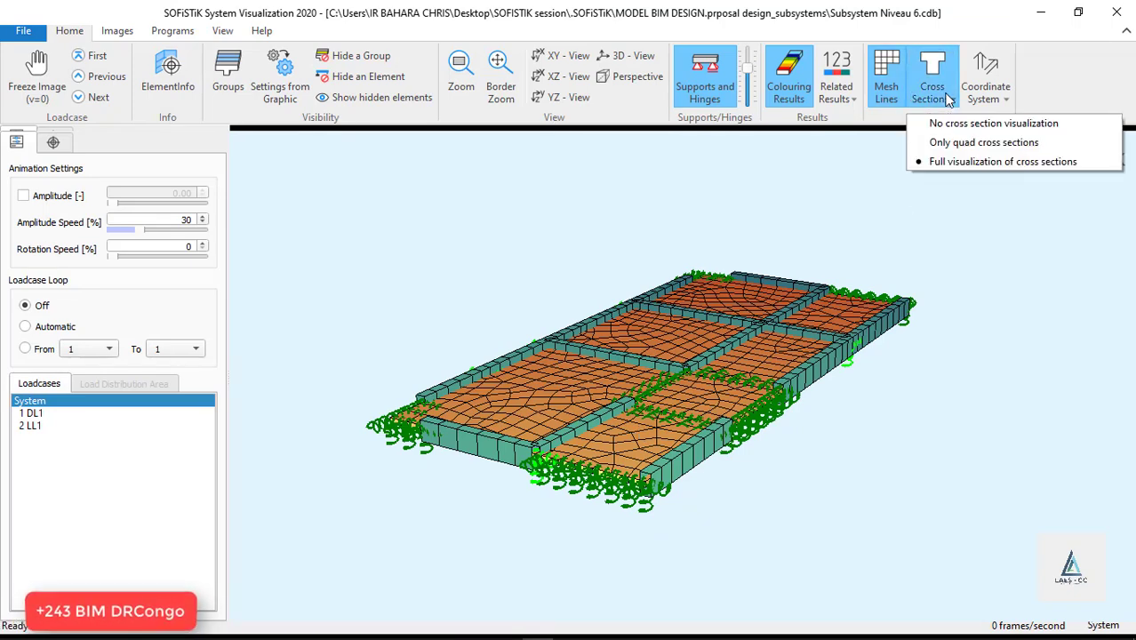
click(966, 124)
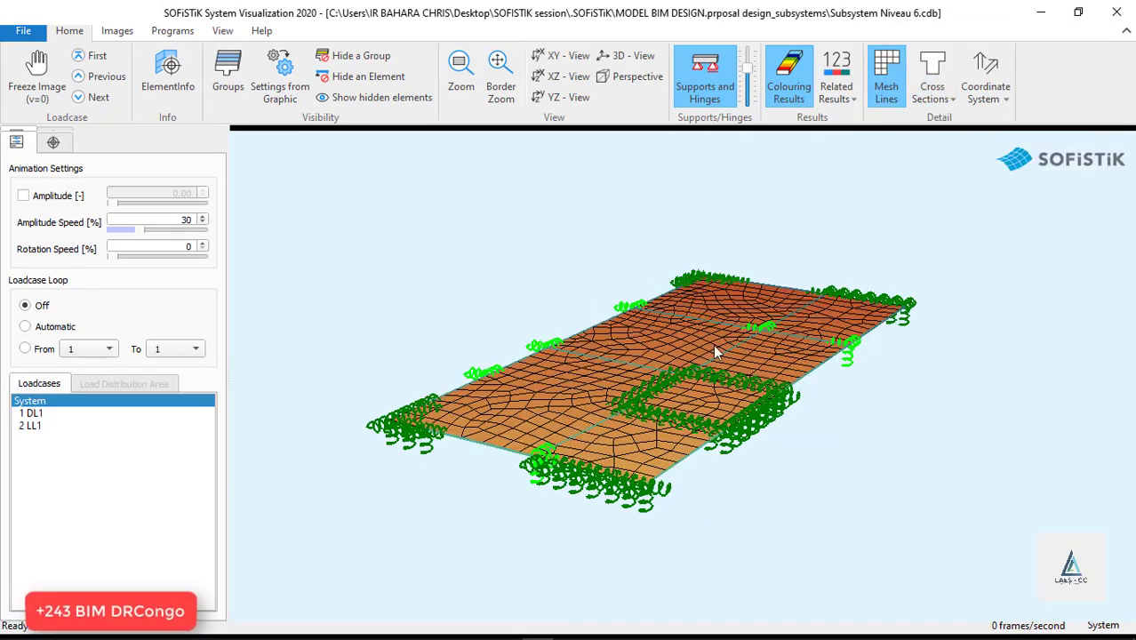
scroll(716, 431, up, 2)
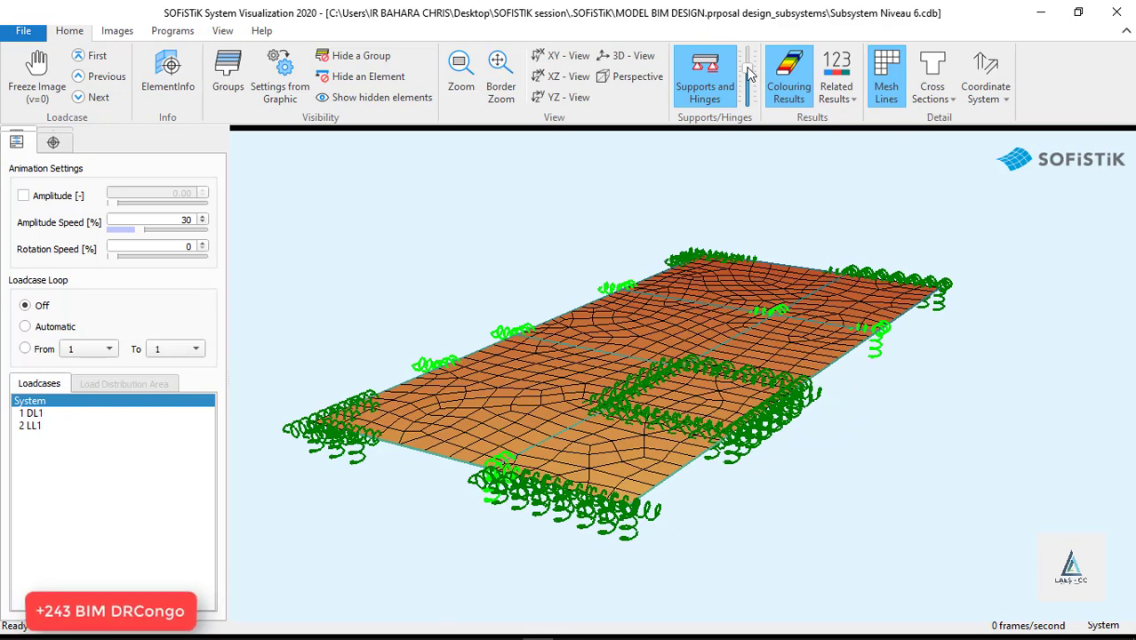
drag(746, 73, 751, 98)
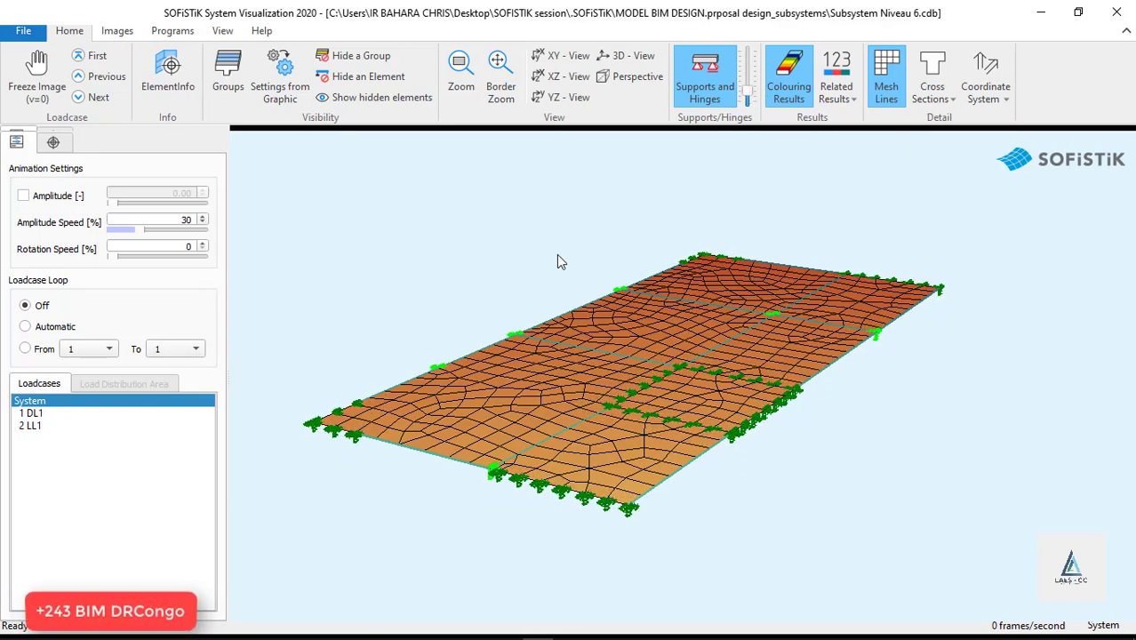
- View the deformations of load cases 1 DL1 and 2 LL1, with and without mesh lines, with the rotation speed set to 25 %
click(36, 414)
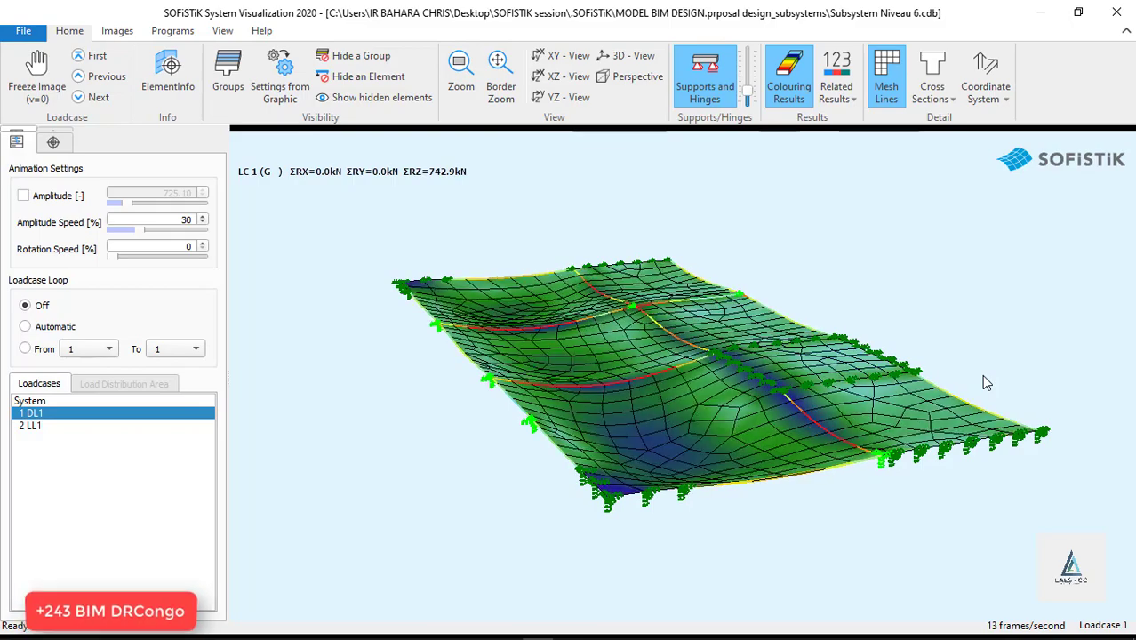
click(33, 428)
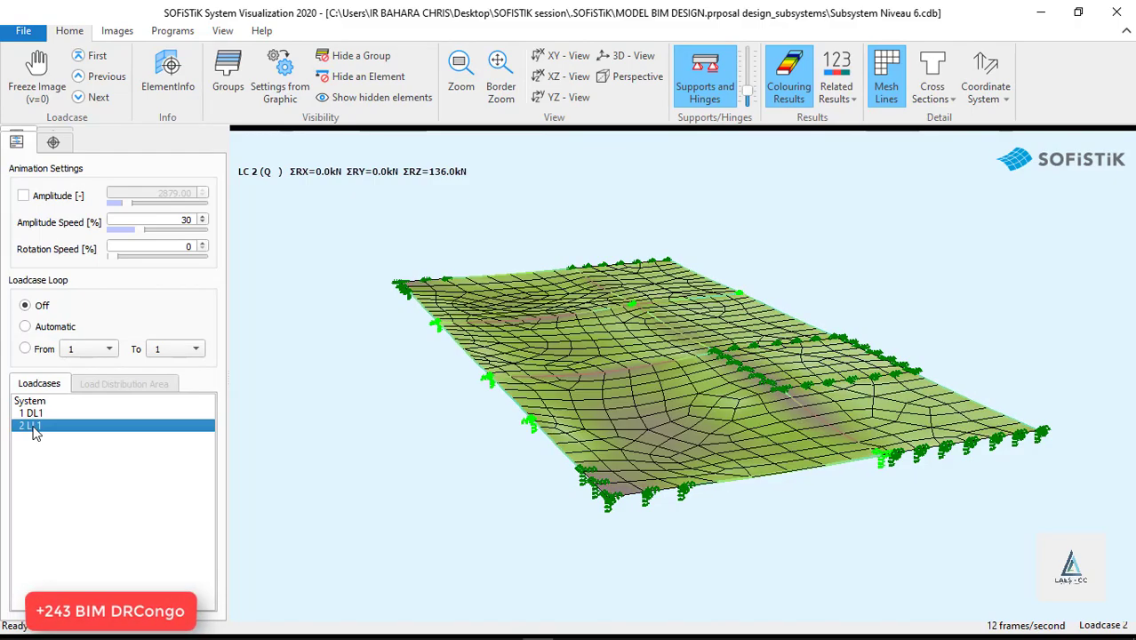
click(887, 80)
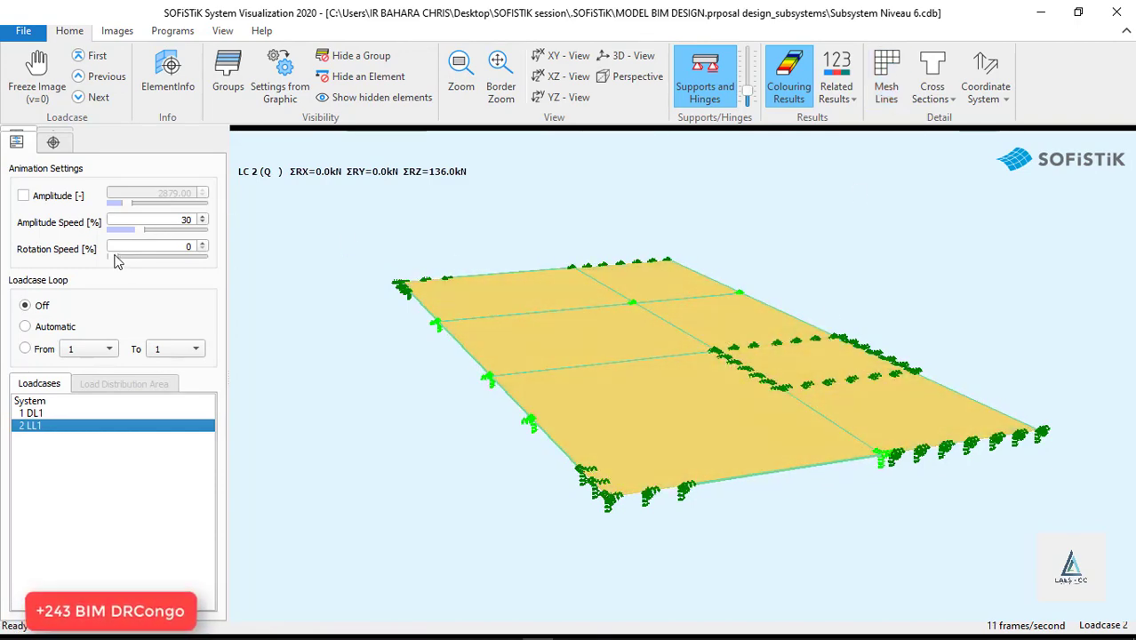
drag(122, 257, 137, 257)
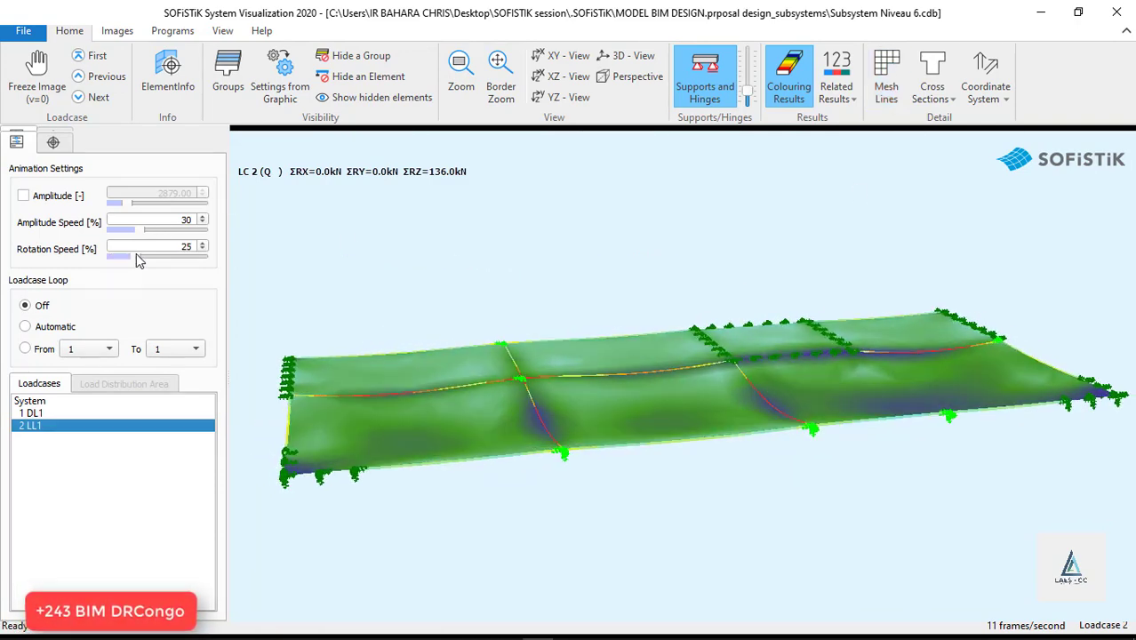
click(891, 74)
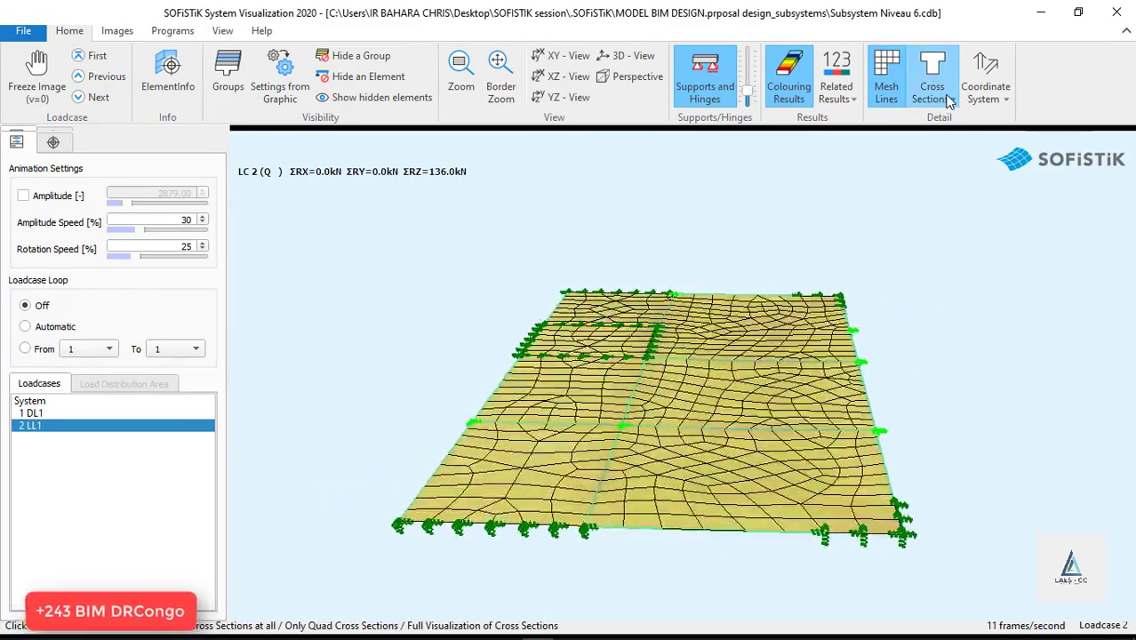
- Switch the related colour results to Stresses (sigma)
click(939, 100)
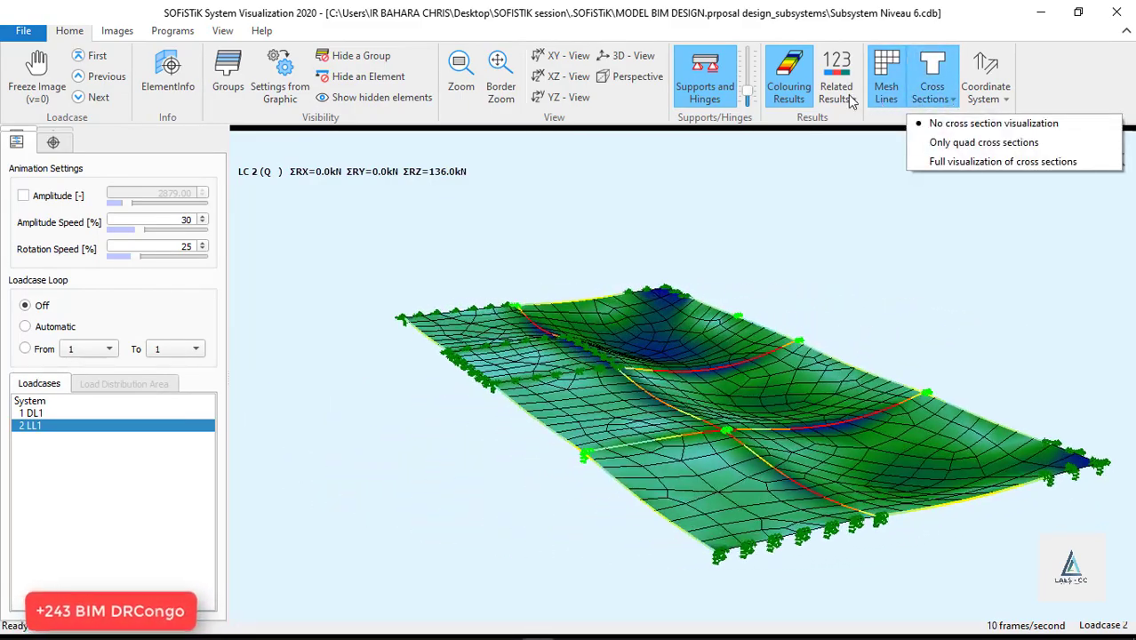
click(851, 99)
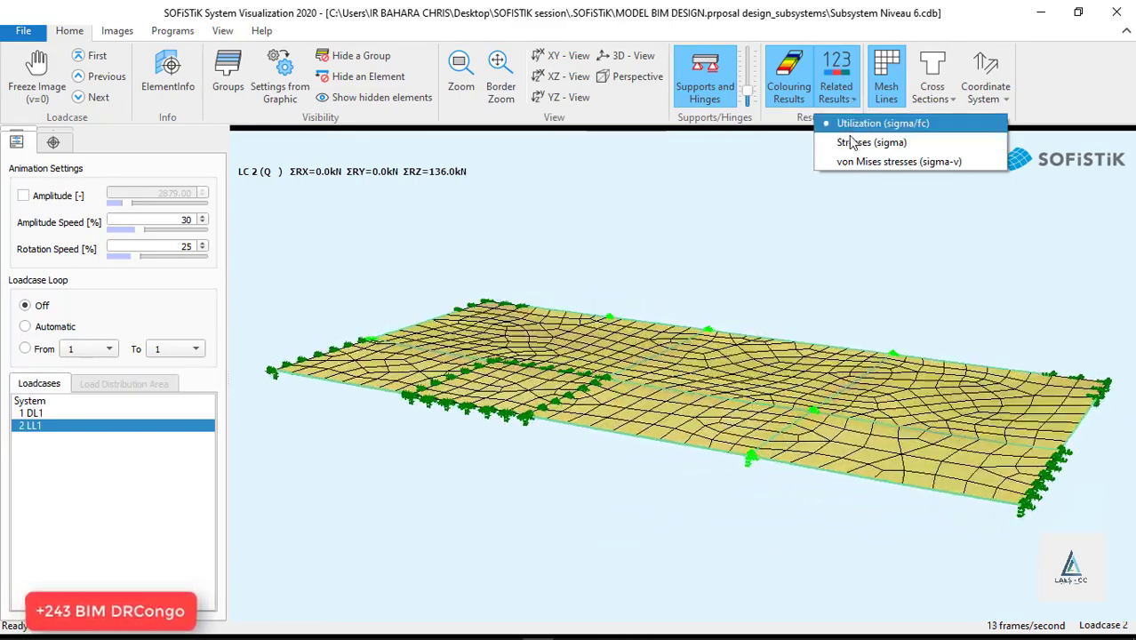
click(858, 142)
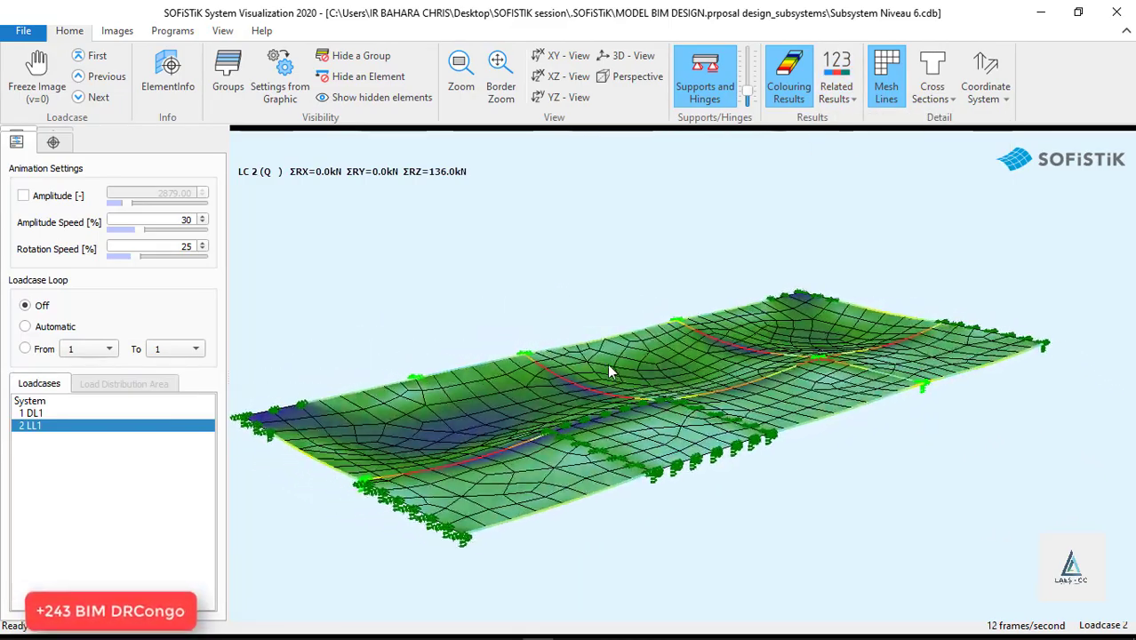
- Display load case 1 DL1, set the rotation speed to 0 % and examine its coloured stresses and deformation
click(36, 413)
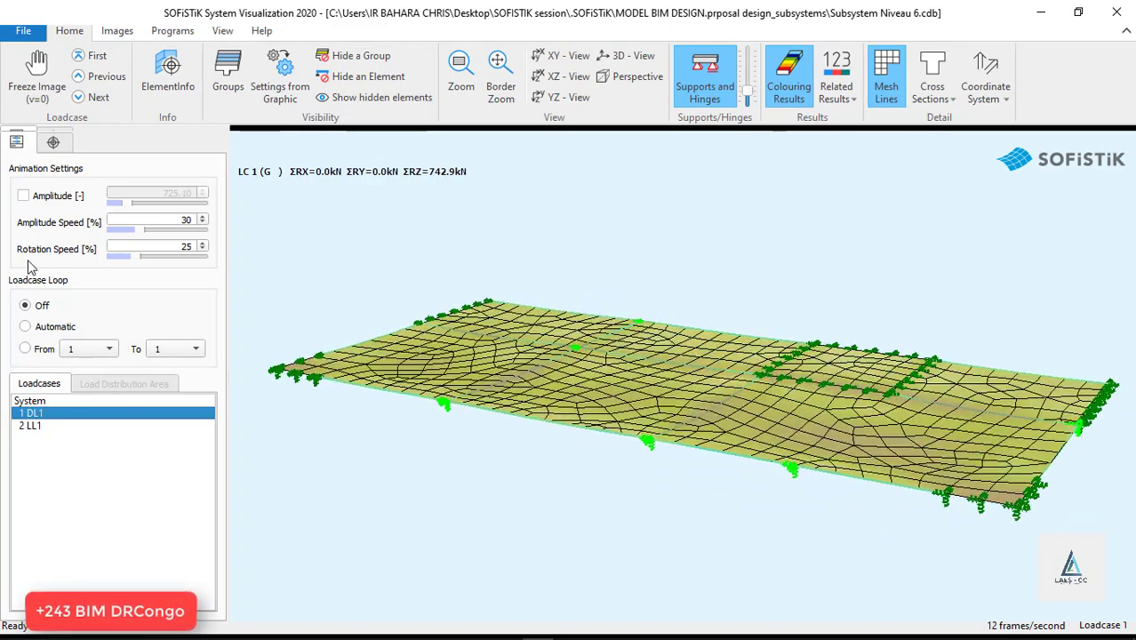
drag(135, 256, 91, 264)
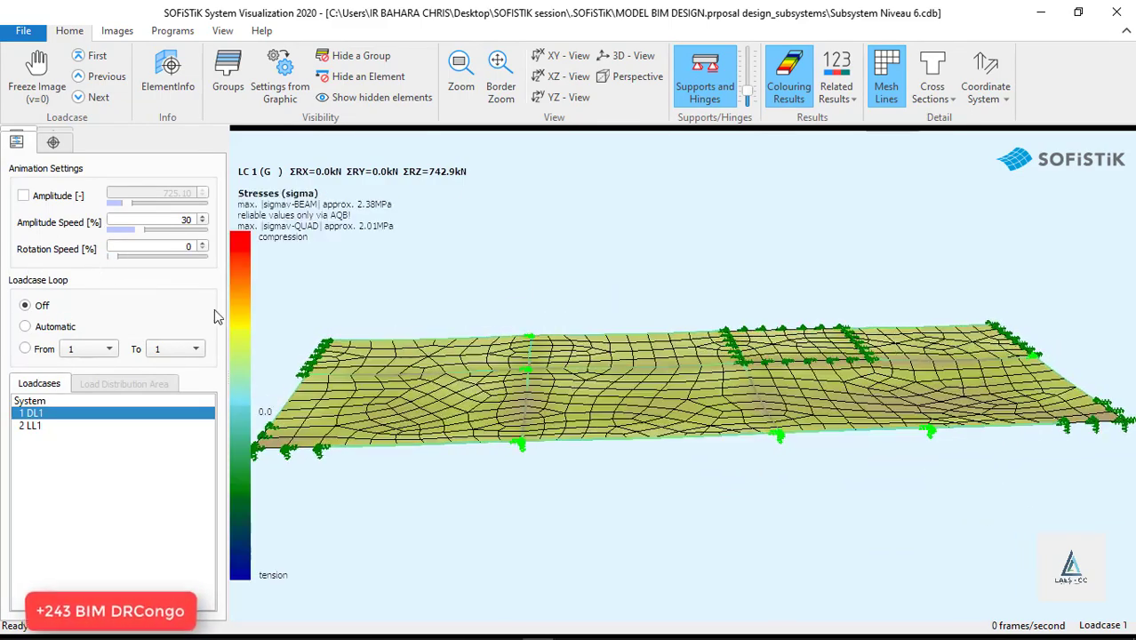
drag(384, 393, 576, 397)
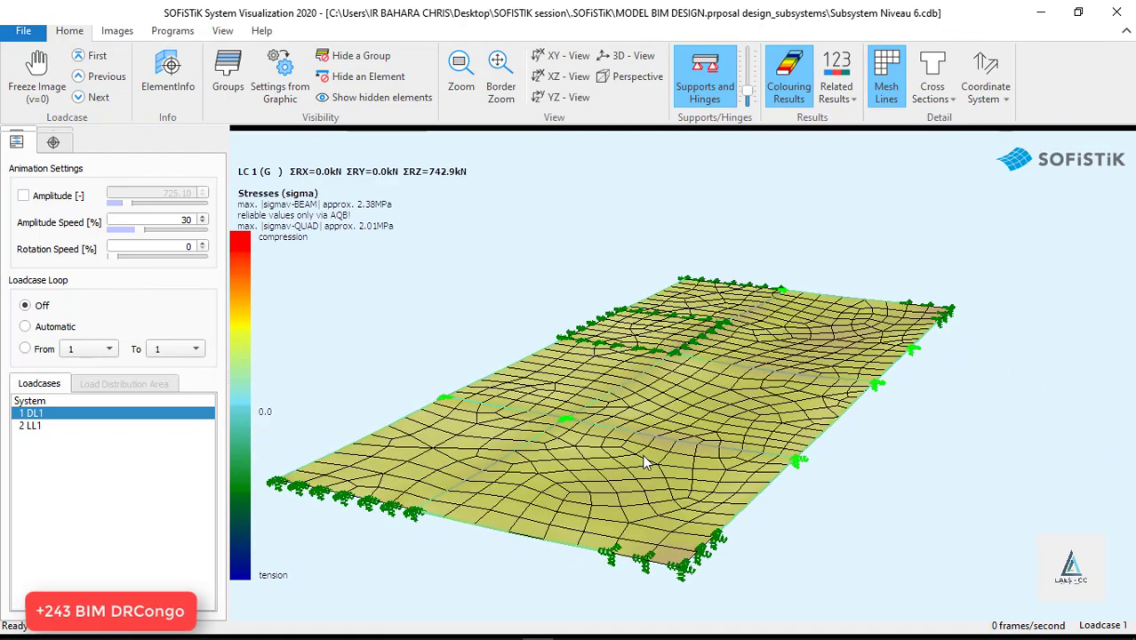
scroll(644, 457, up, 3)
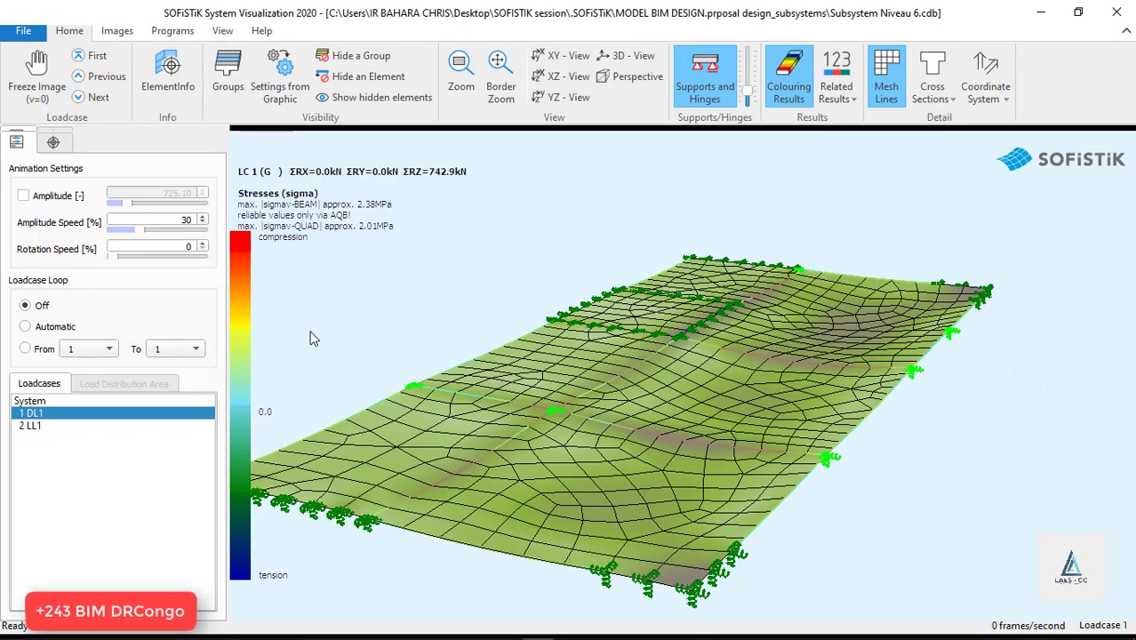
click(30, 402)
click(38, 415)
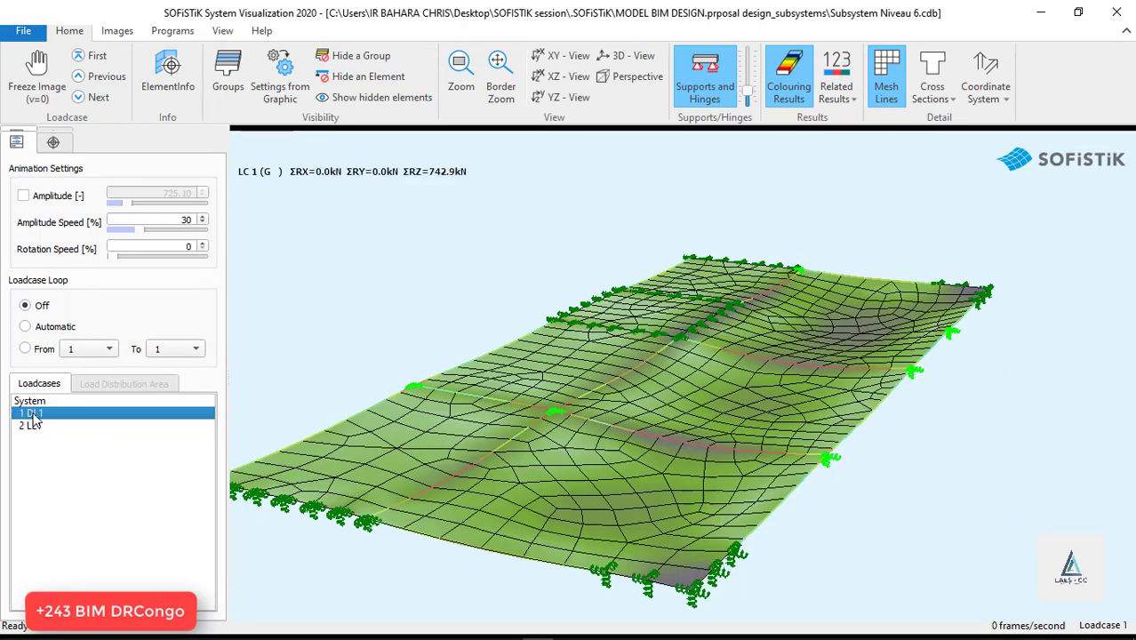
click(789, 75)
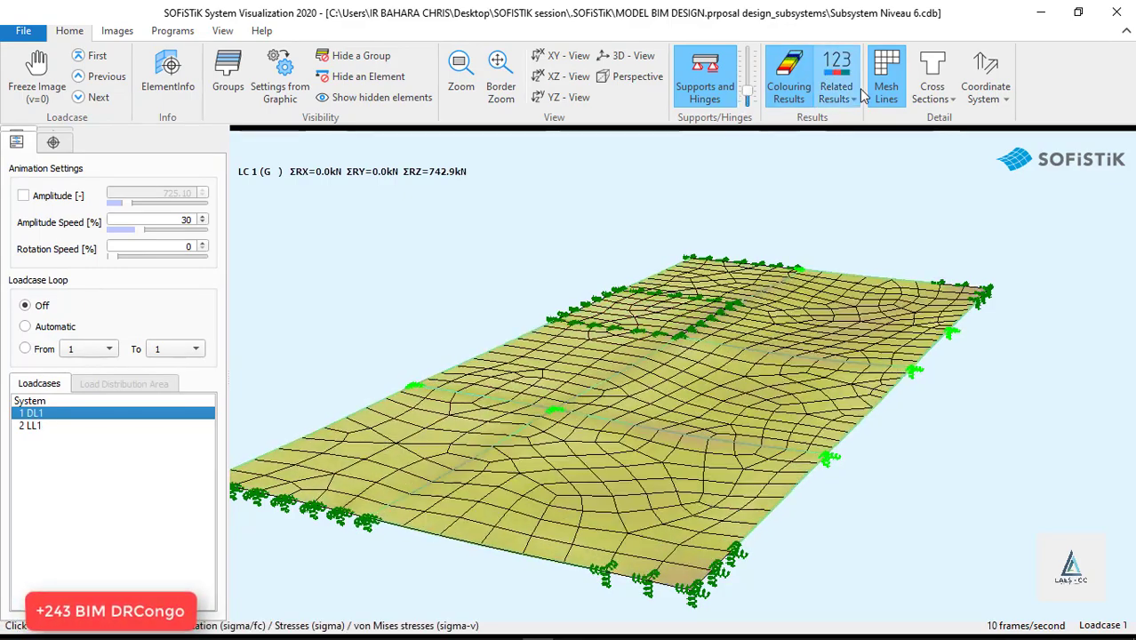
- Inspect the element info of a slab quad under load case 1 DL1 and return to the animation settings
click(51, 141)
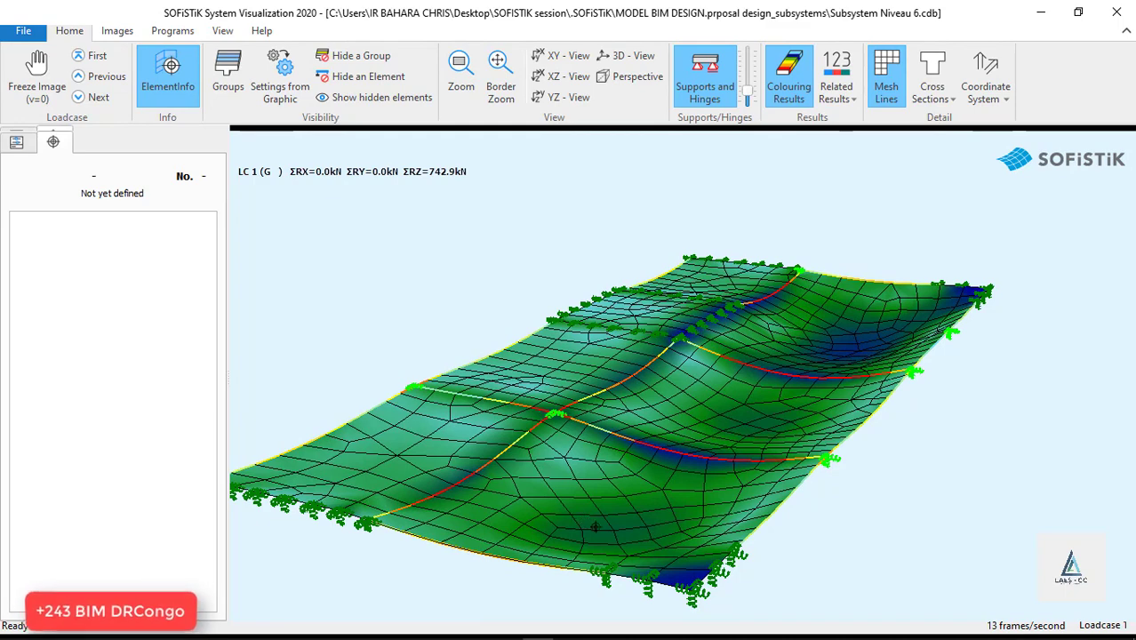
click(692, 464)
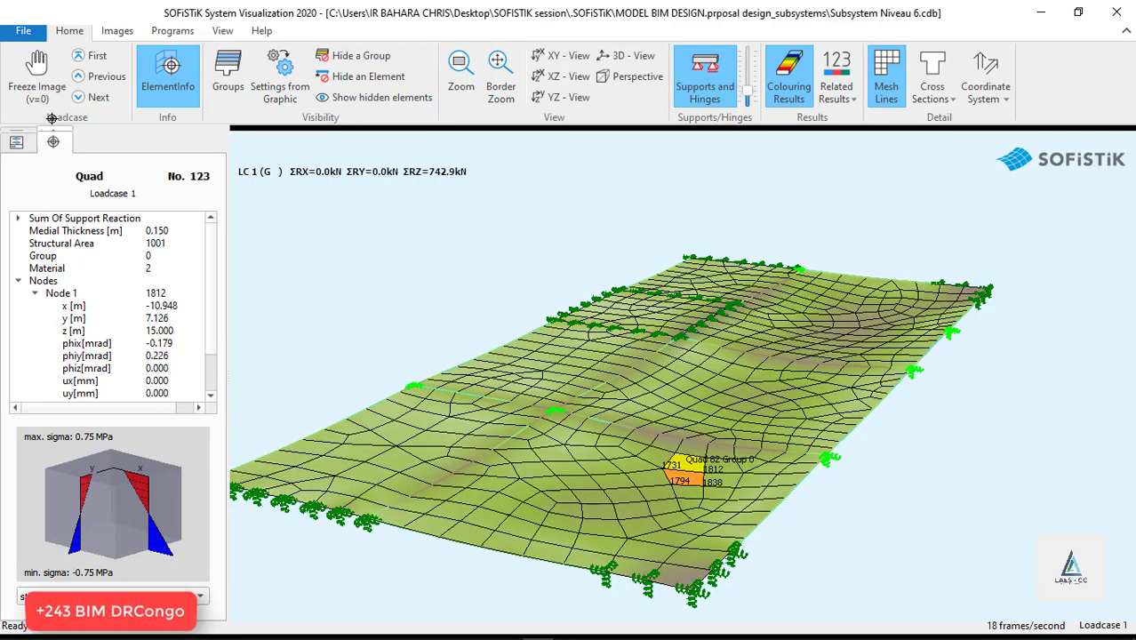
click(15, 143)
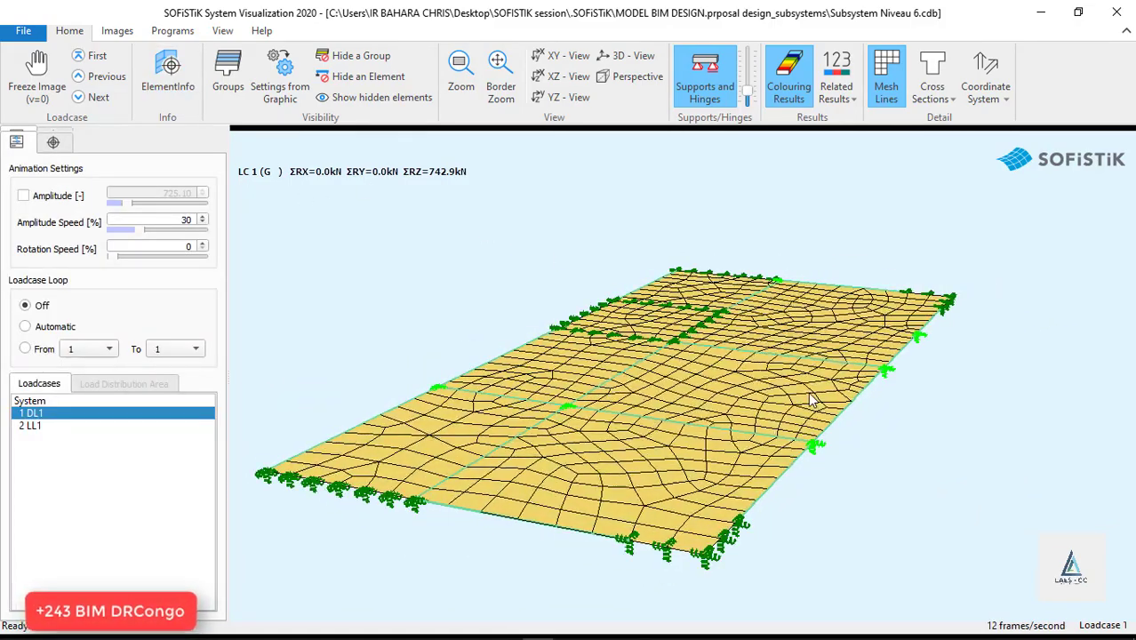
click(114, 32)
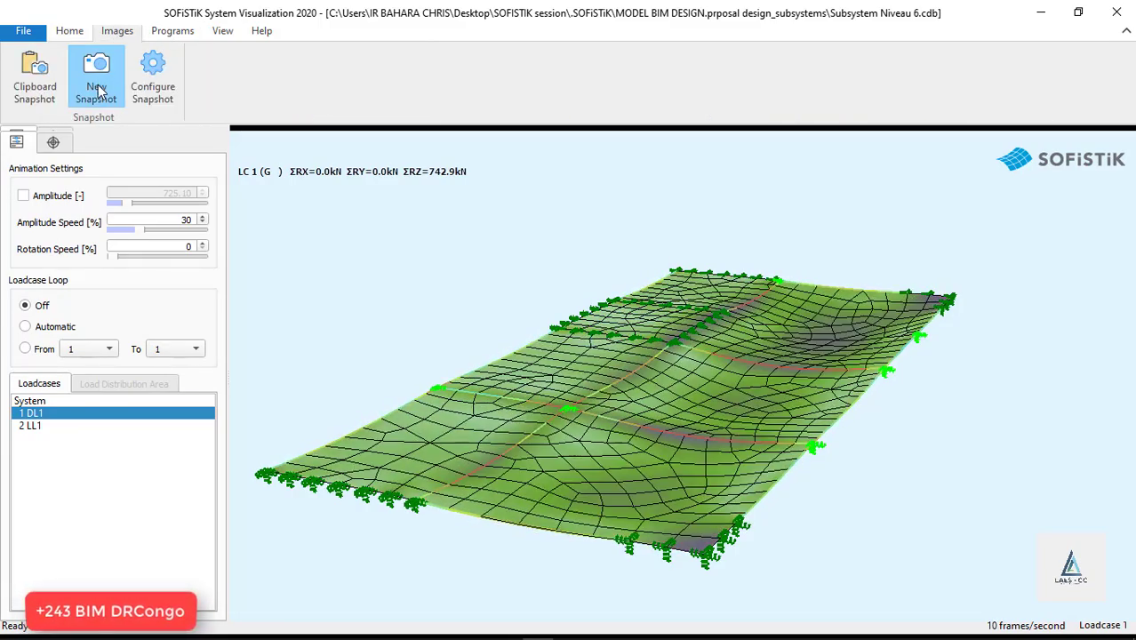
click(70, 31)
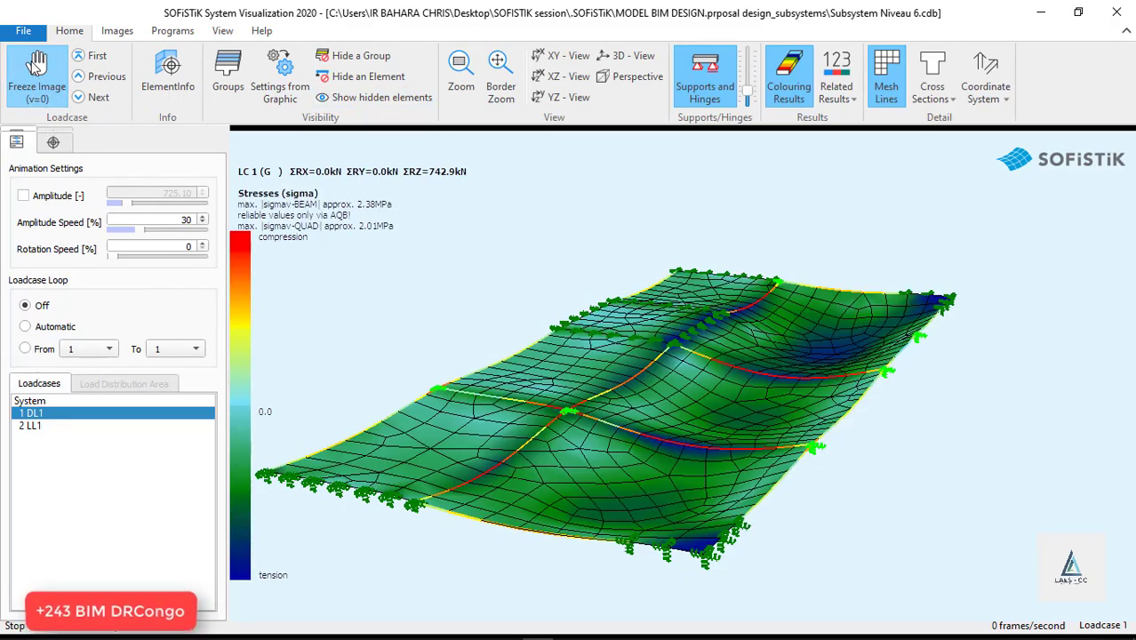
- Freeze the deformed image of load case 1 DL1 and examine its stresses in the XY and XZ views
click(31, 61)
drag(648, 440, 797, 451)
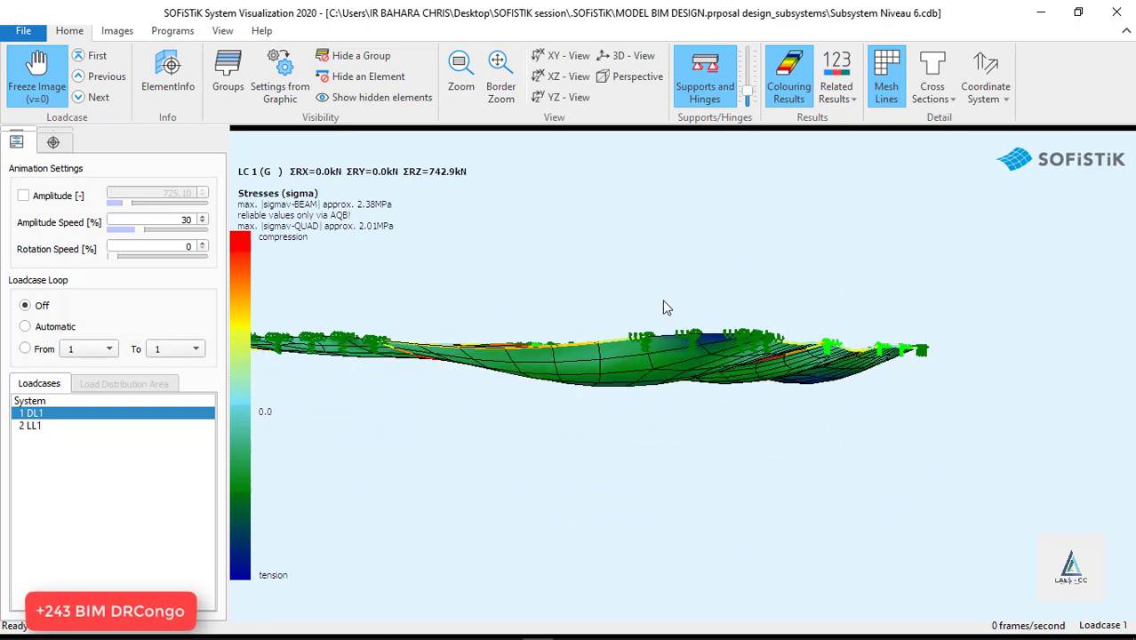
click(568, 61)
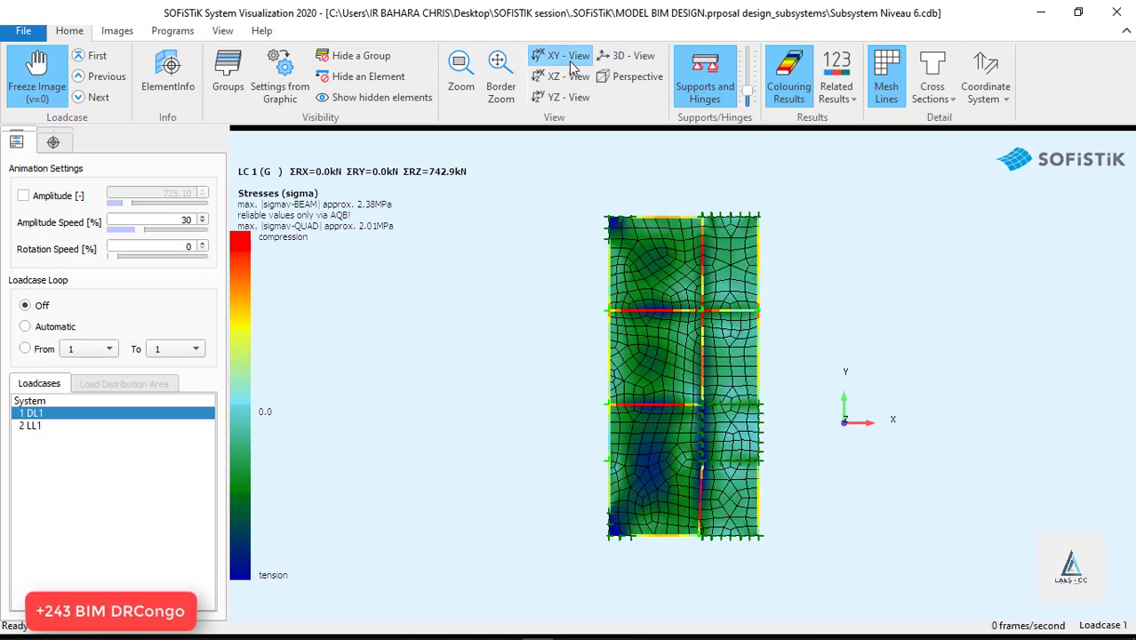
click(557, 78)
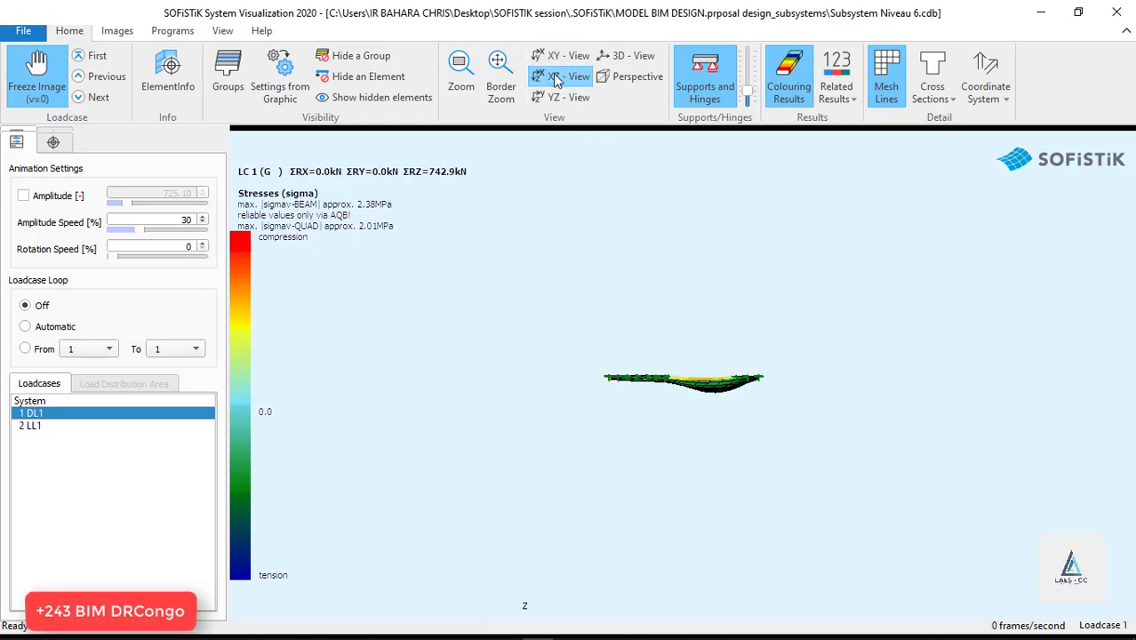
scroll(747, 394, up, 5)
scroll(747, 393, down, 2)
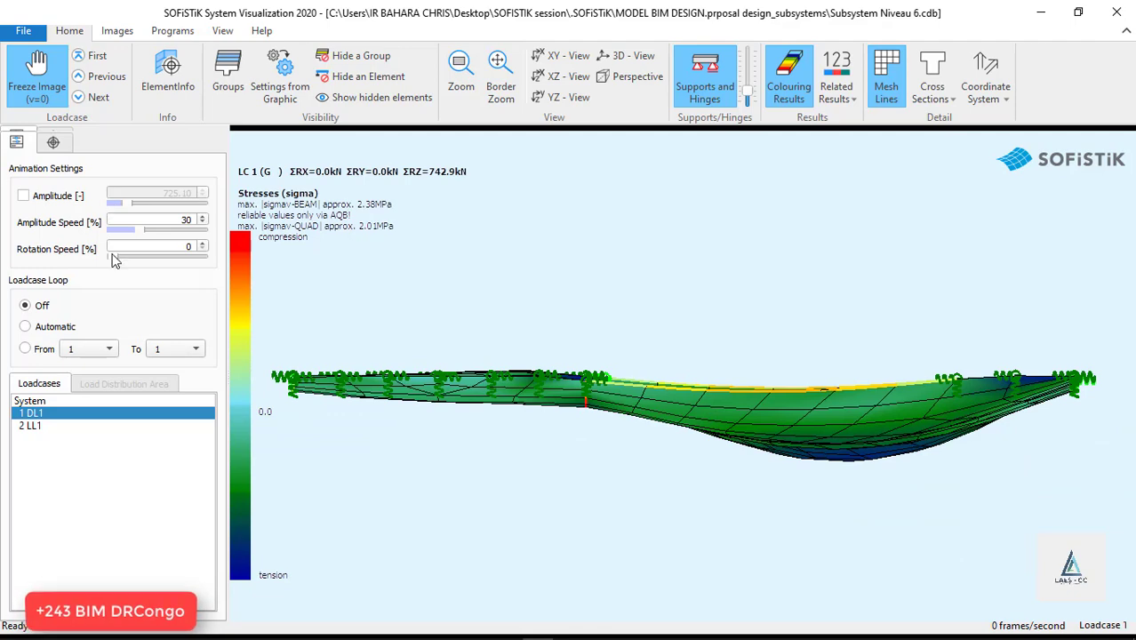
- Animate load case 1 DL1 with only quad cross sections and with full visualization of cross sections, and close the Niveau 6 result viewer
click(34, 405)
click(33, 414)
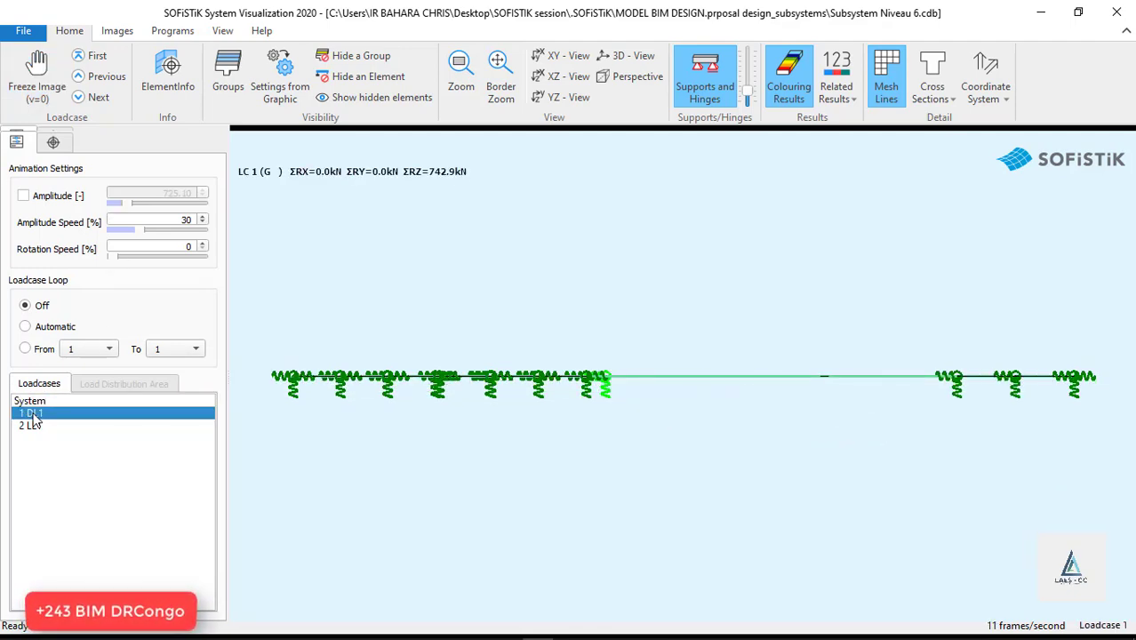
click(951, 96)
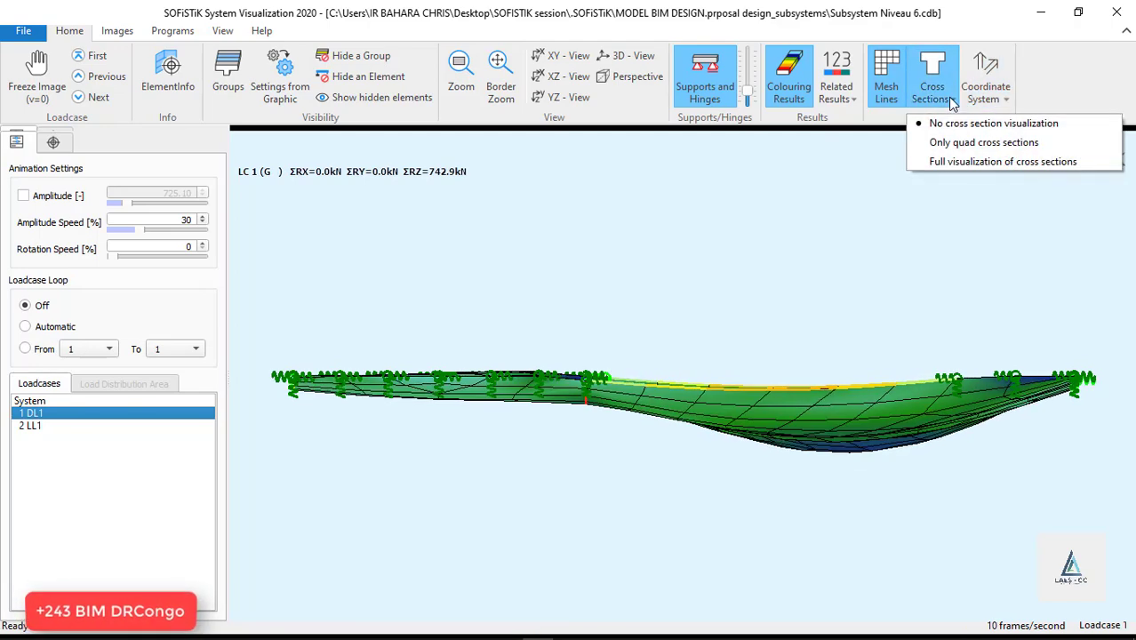
click(961, 143)
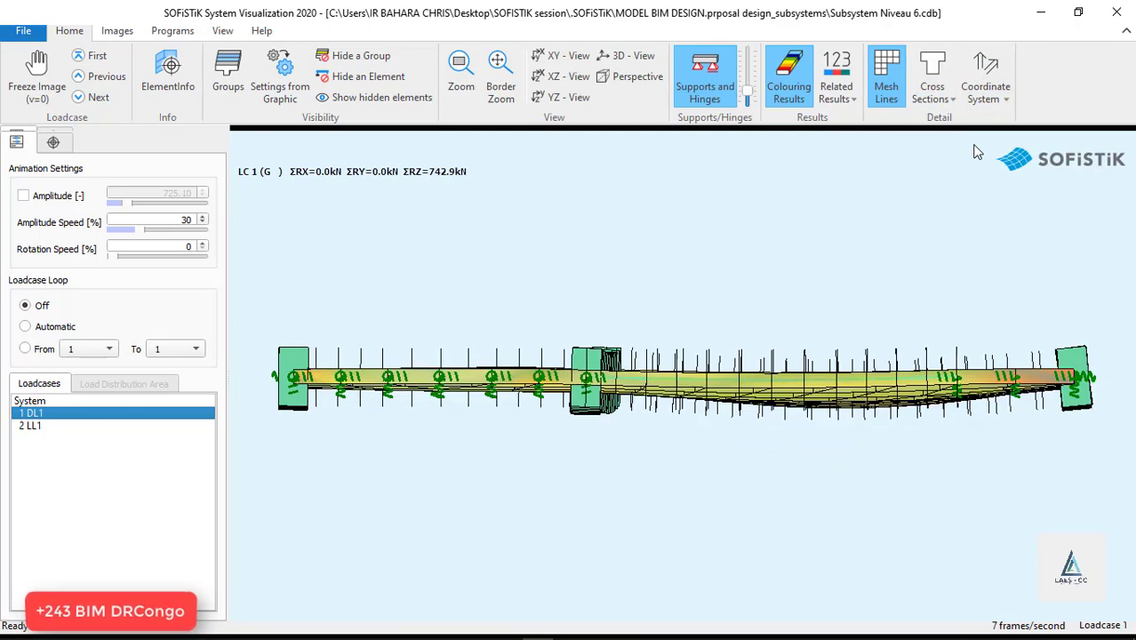
click(940, 100)
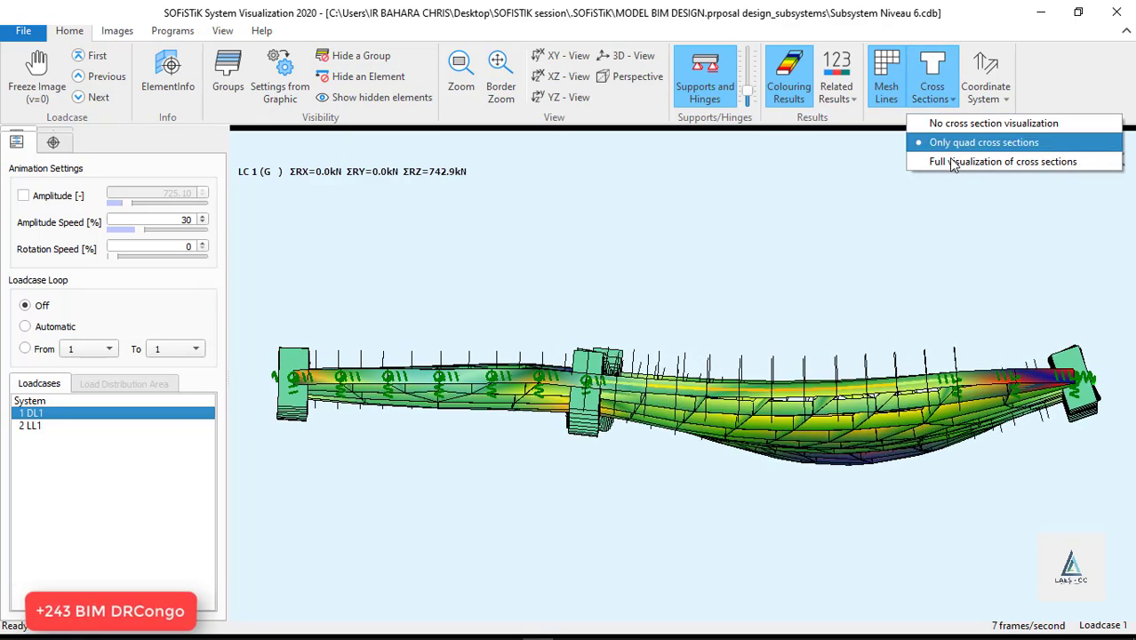
click(950, 161)
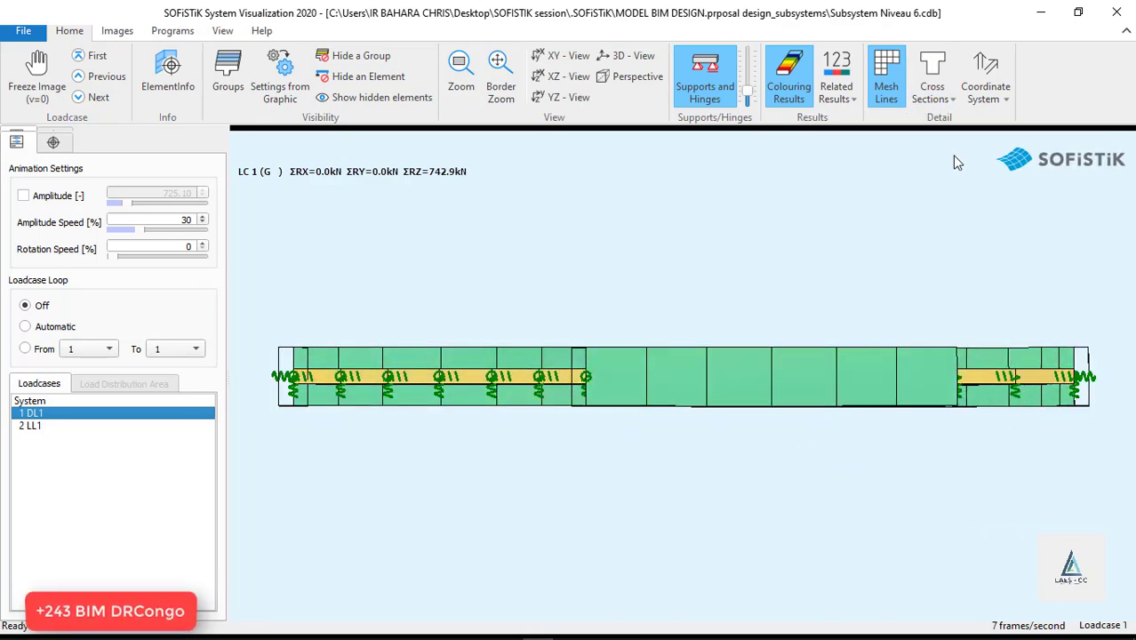
drag(735, 252, 670, 305)
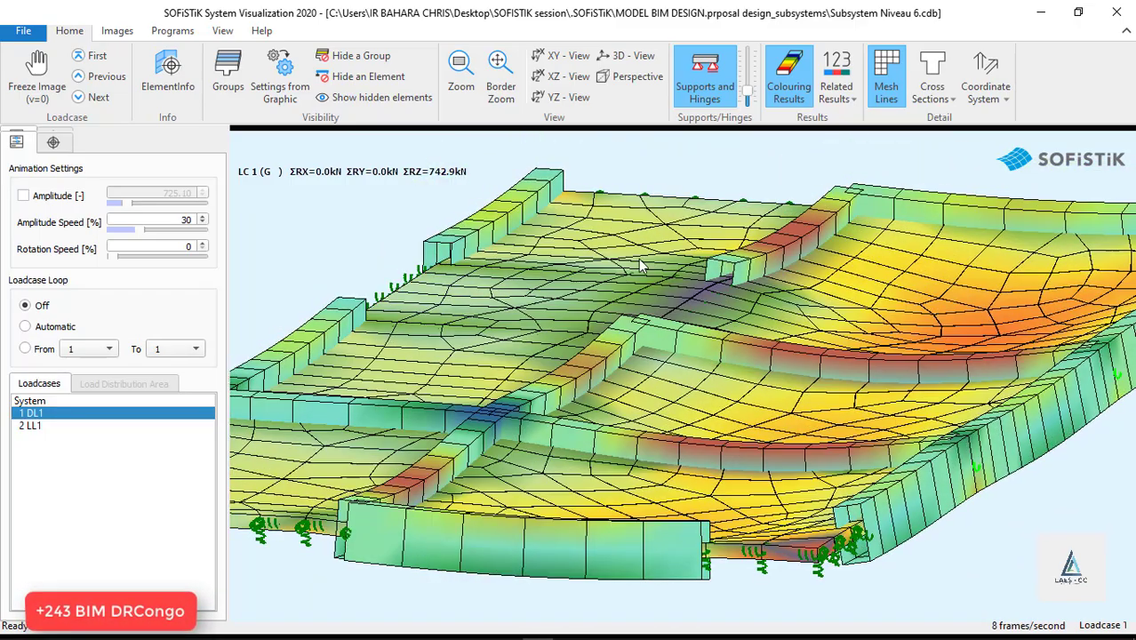
scroll(603, 229, down, 5)
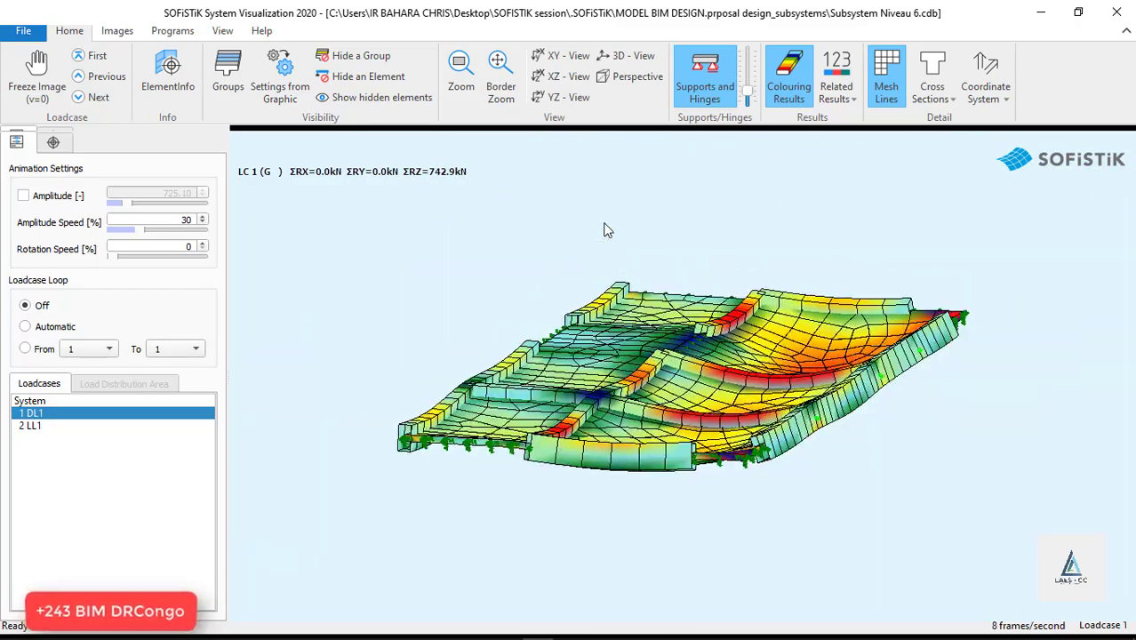
click(1116, 12)
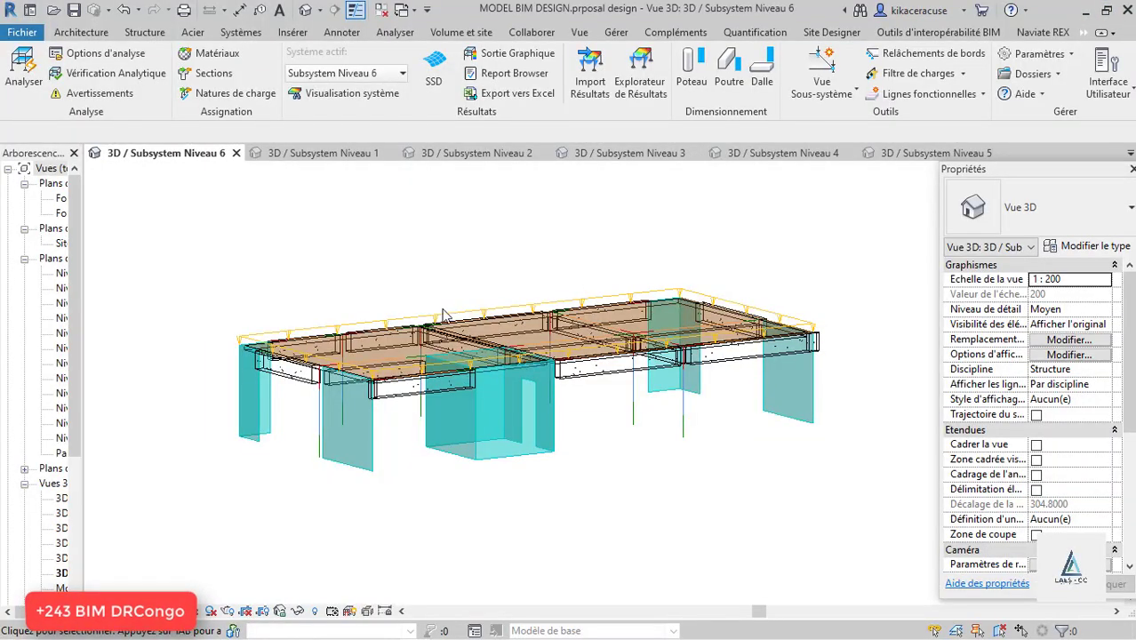
- Examine the surface loads, slab, beams and supporting walls of the Niveau 6 subsystem in its 3D view
scroll(442, 316, up, 2)
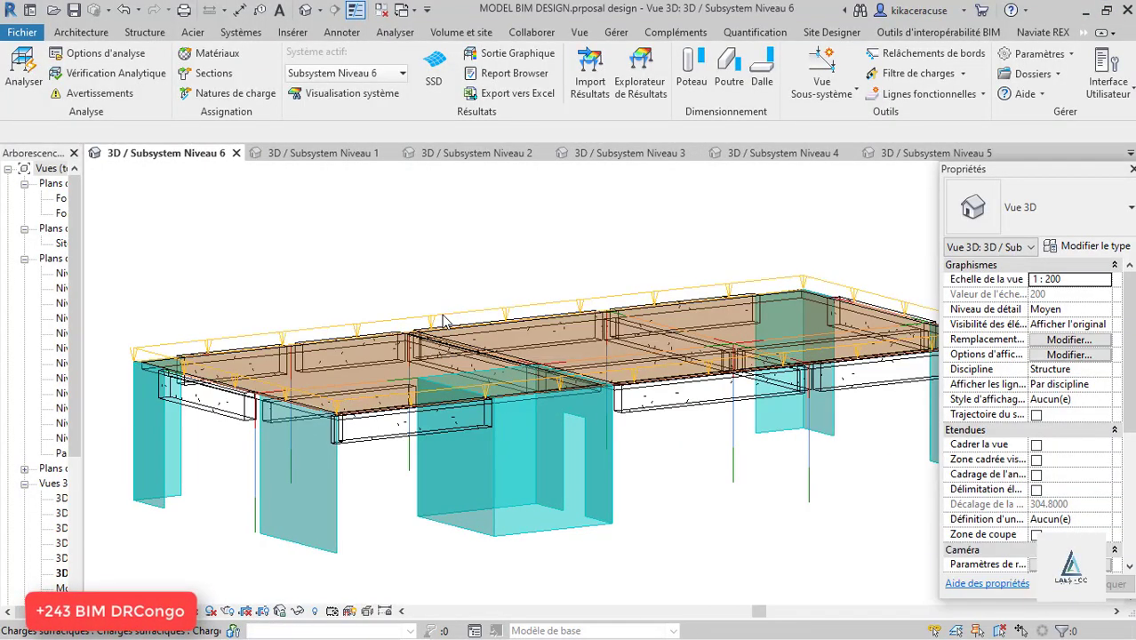
scroll(555, 326, down, 2)
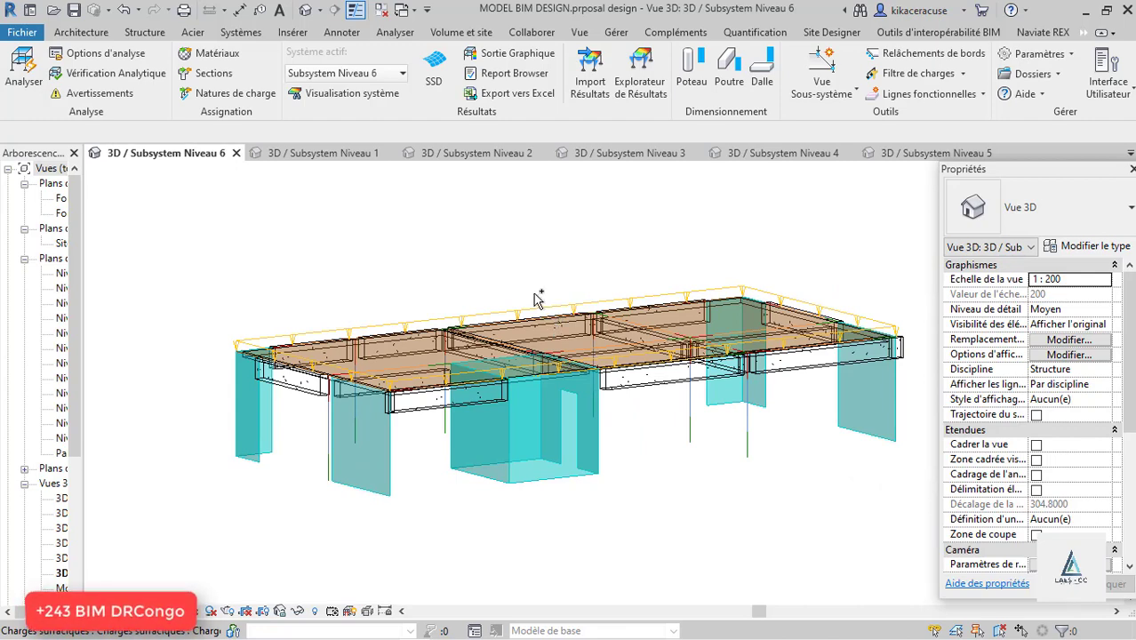
scroll(468, 323, up, 3)
scroll(469, 285, down, 2)
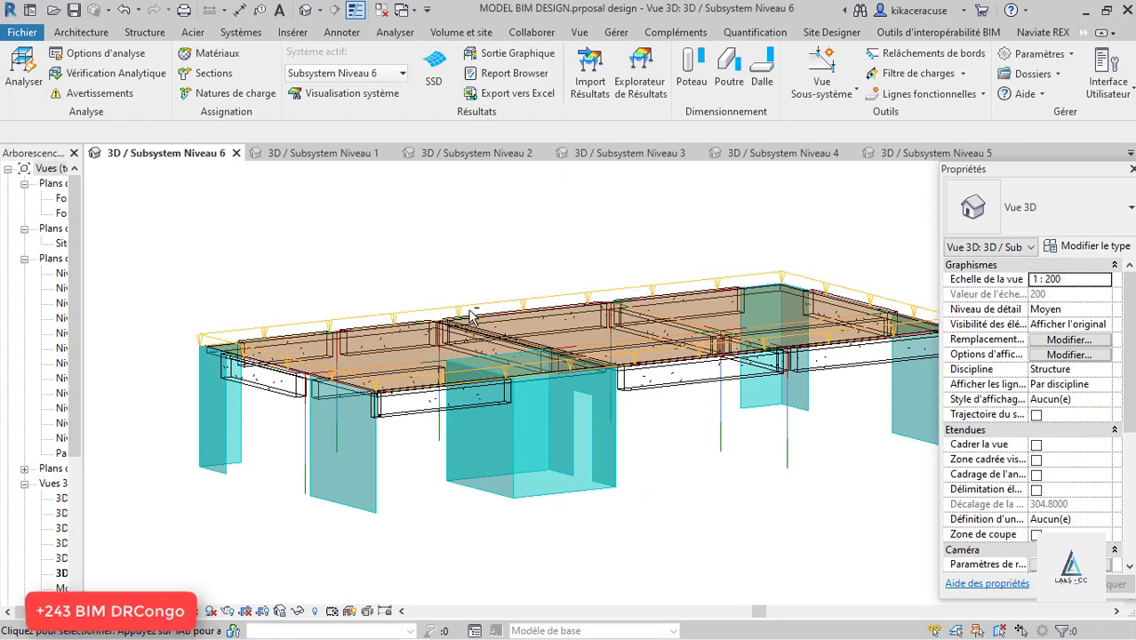
scroll(467, 189, up, 1)
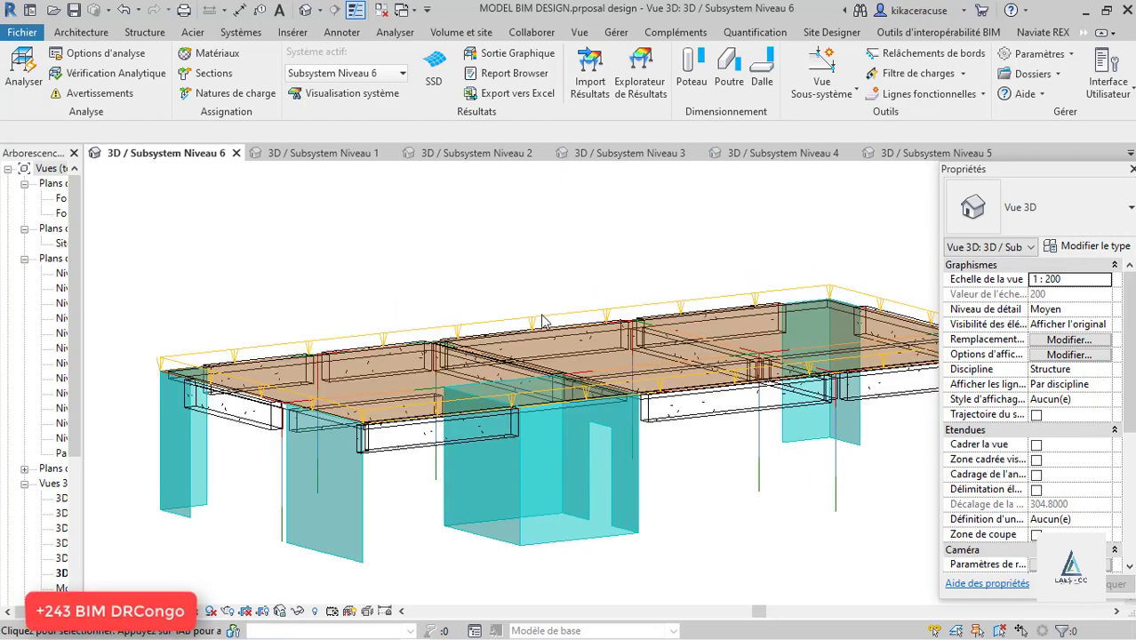
scroll(545, 328, down, 3)
scroll(585, 321, up, 2)
scroll(585, 321, down, 2)
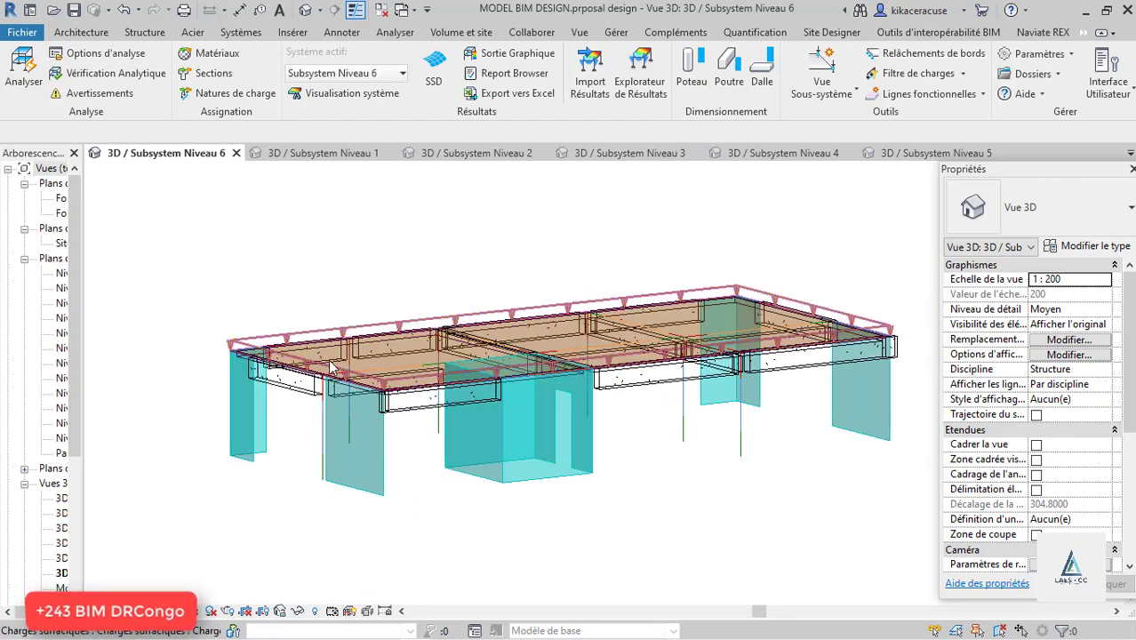
- Try to create a load takedown (Descente de charges) for Subsystem Niveau 6
click(965, 75)
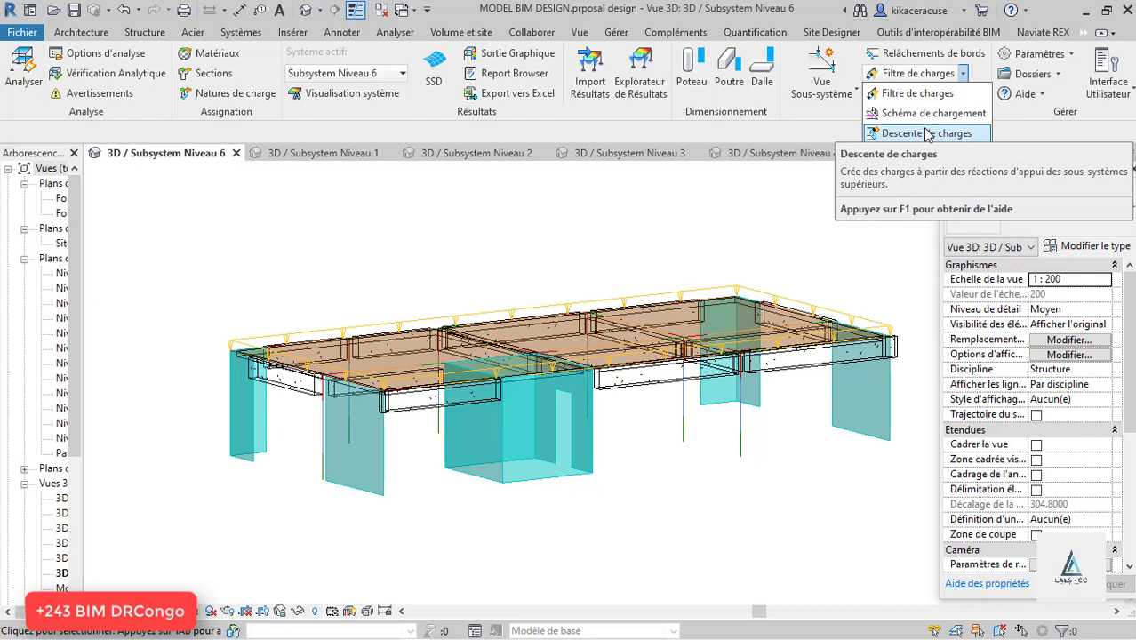
click(925, 134)
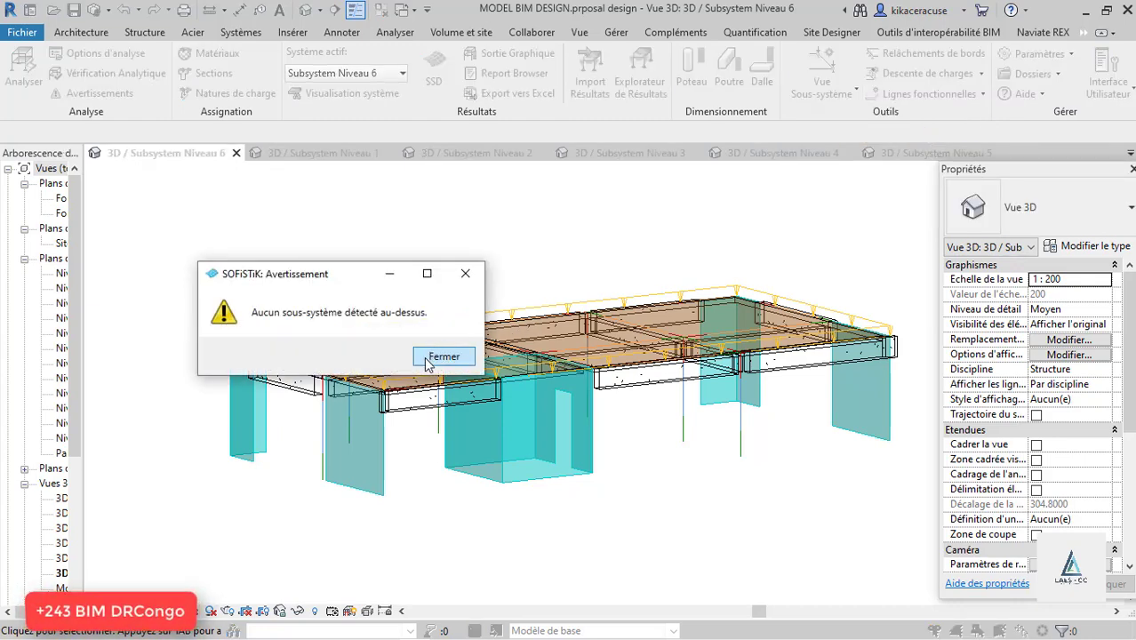
click(472, 277)
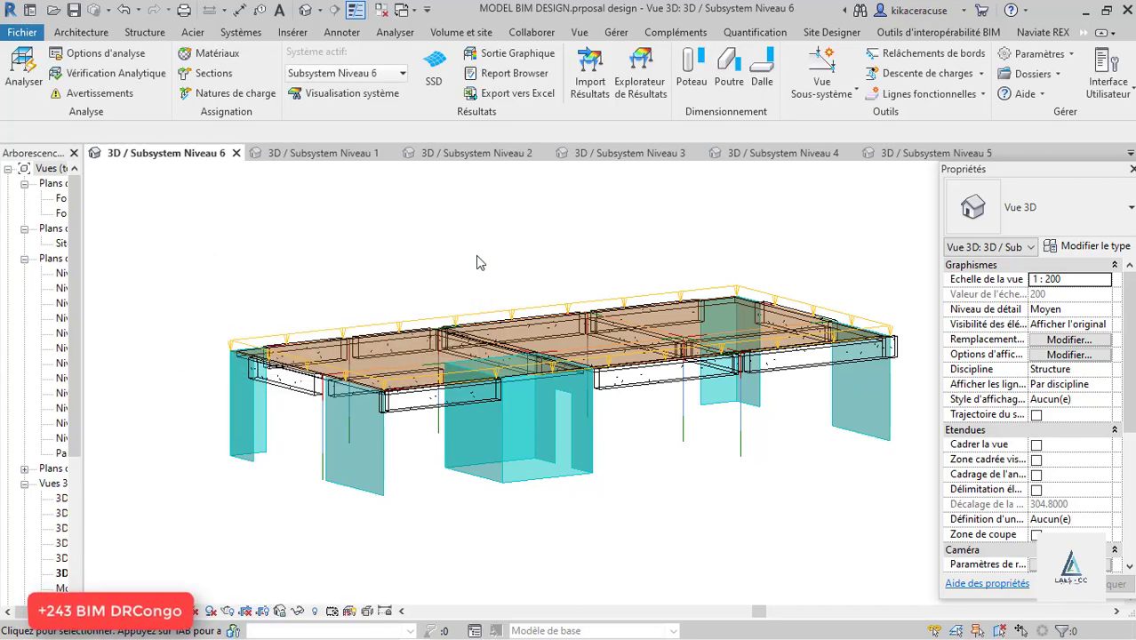
- Activate Subsystem Niveau 5 and create its load takedown from Subsystem Niveau 6, keeping load case numbers, including self-weight and deleting existing takedowns
click(359, 73)
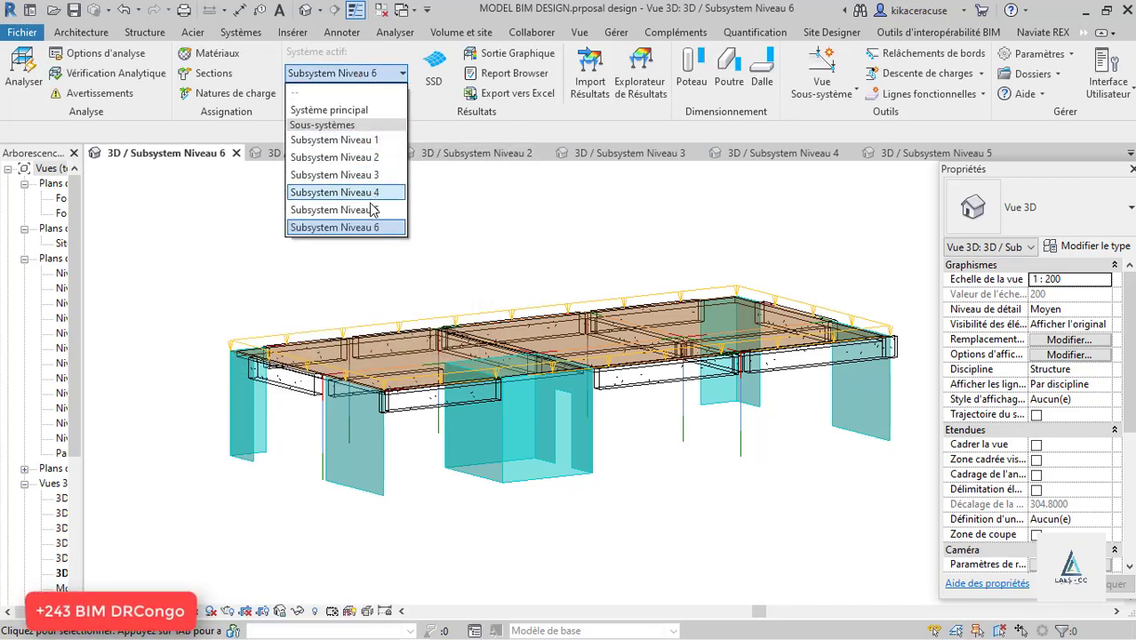
click(370, 211)
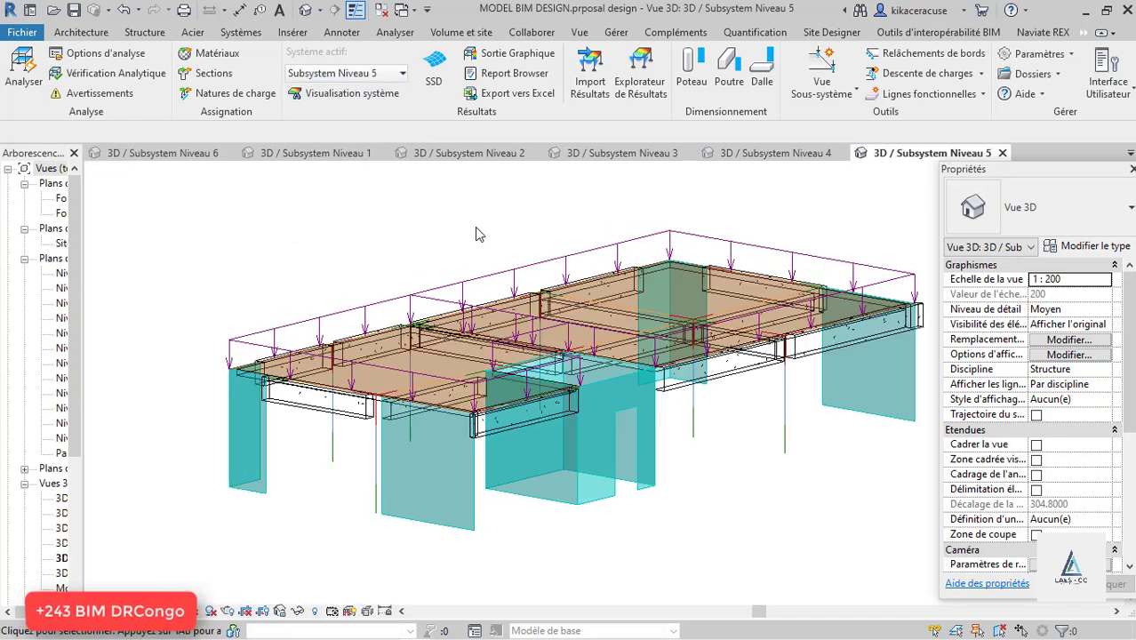
click(825, 89)
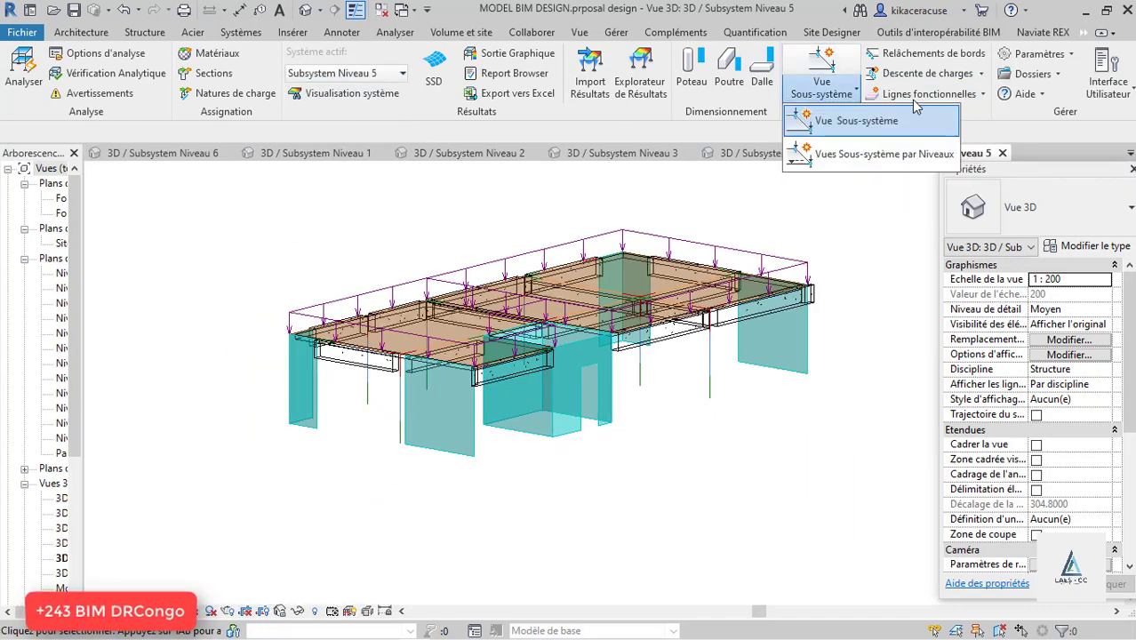
click(981, 74)
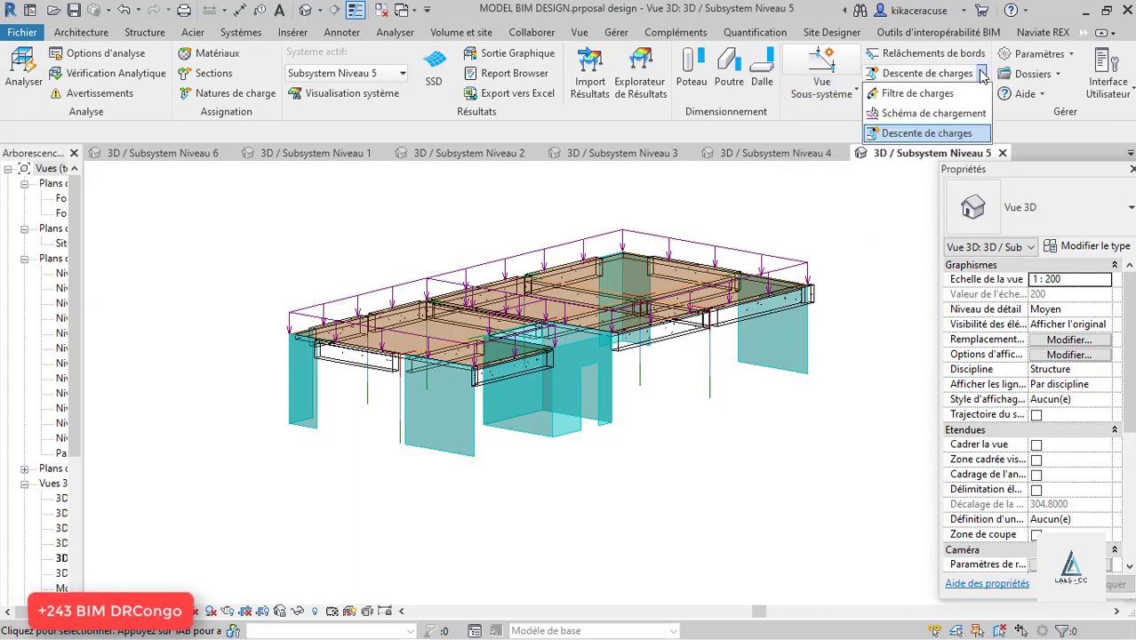
click(927, 133)
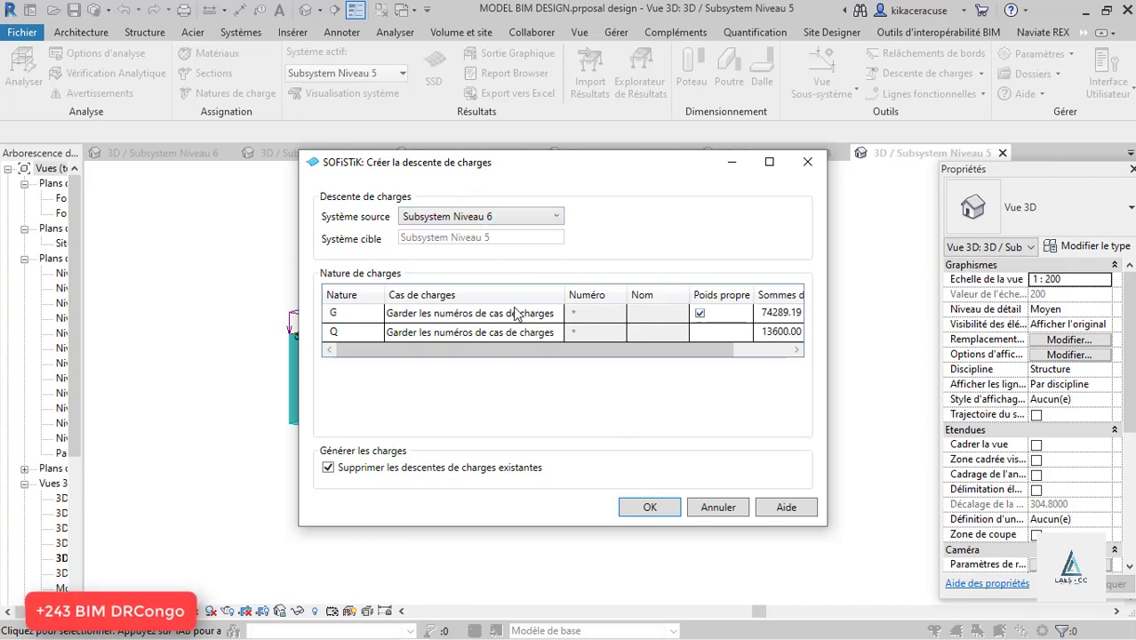
click(649, 507)
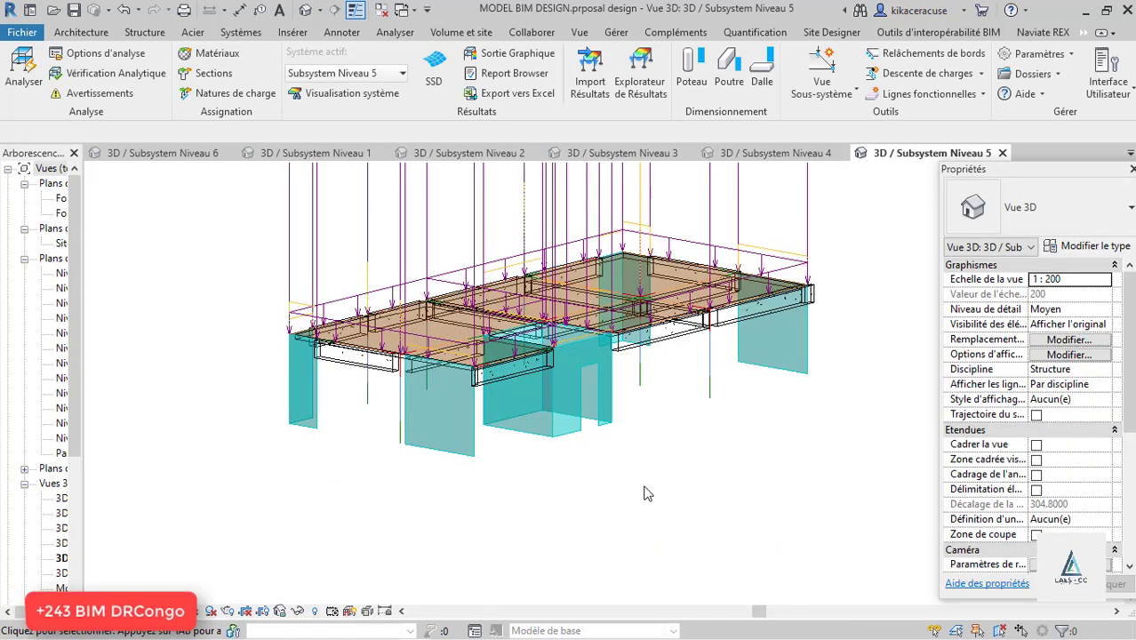
- Run the analysis of Subsystem Niveau 5 with the transferred loads, without opening the results on closing
scroll(595, 458, down, 3)
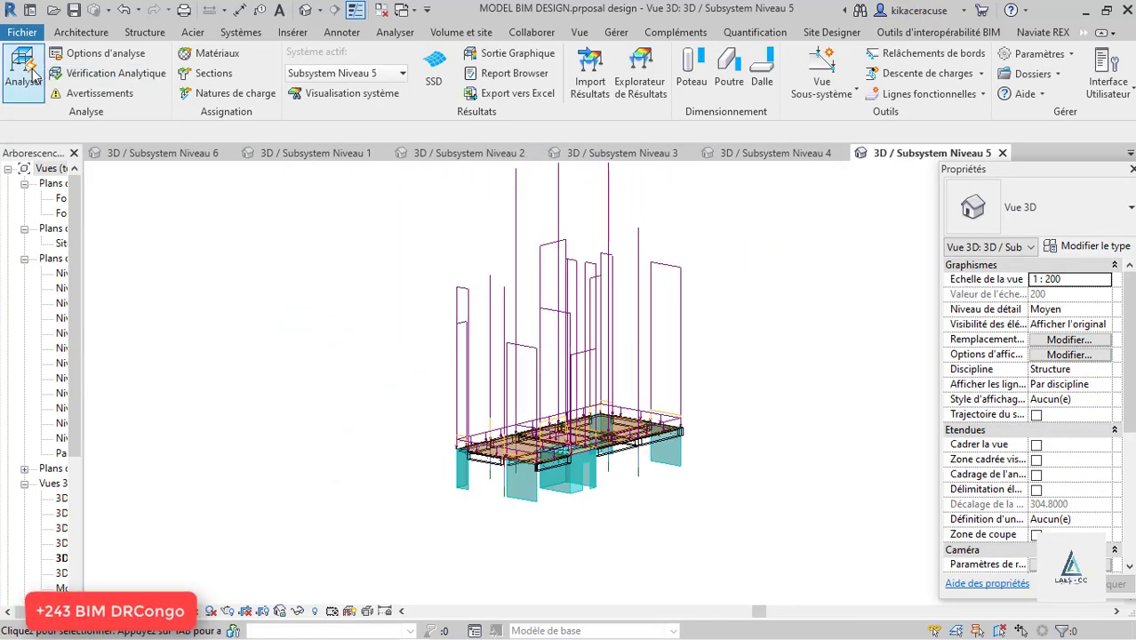
click(23, 71)
click(627, 555)
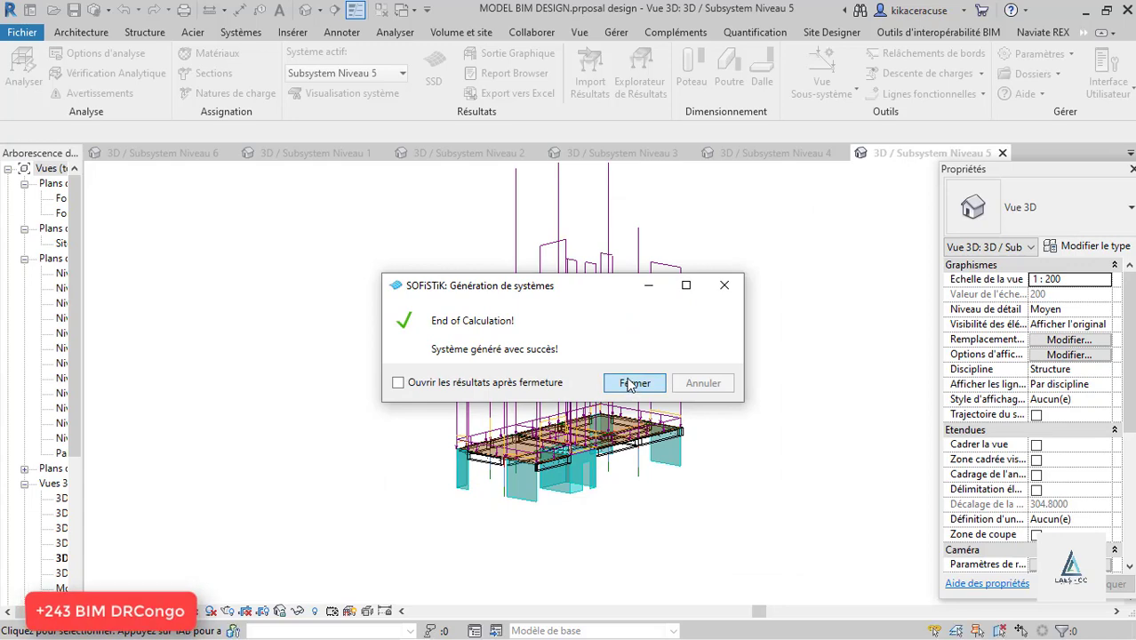
click(633, 383)
- Open the system visualization of Subsystem Niveau 5 and view the deformations of load cases 1 DL1 and 2 LL1
scroll(498, 265, up, 1)
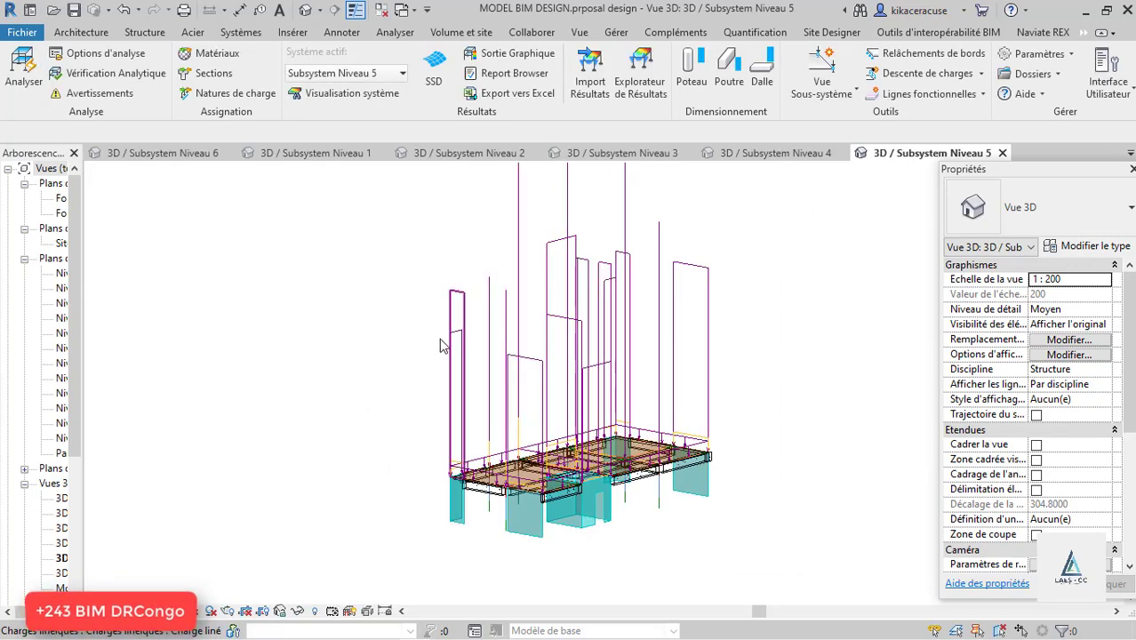
scroll(441, 339, down, 2)
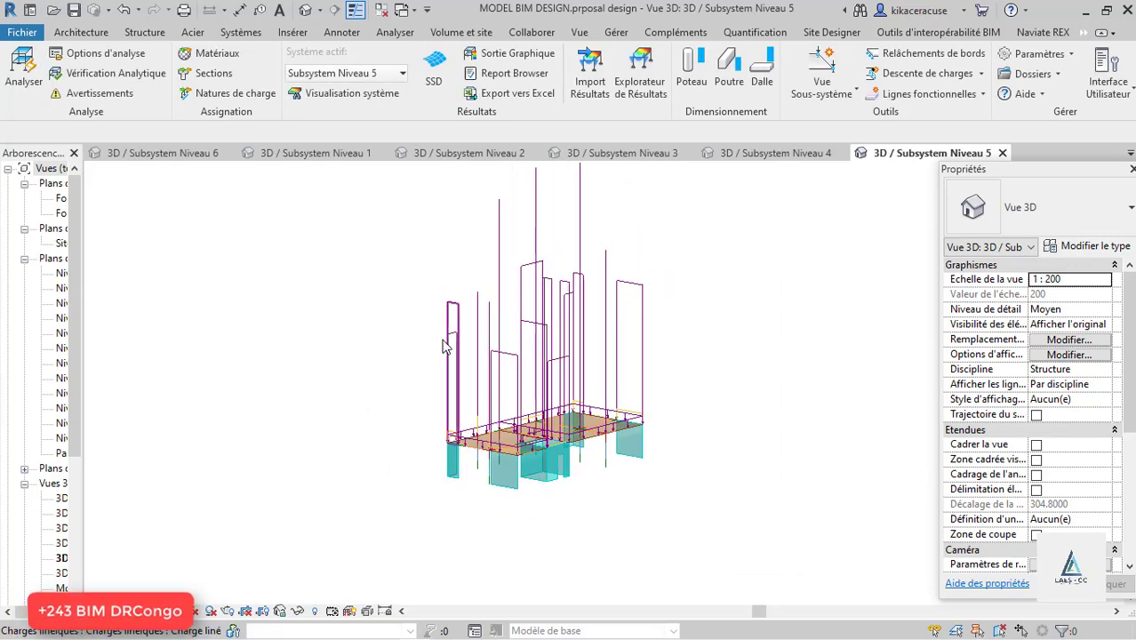
click(331, 94)
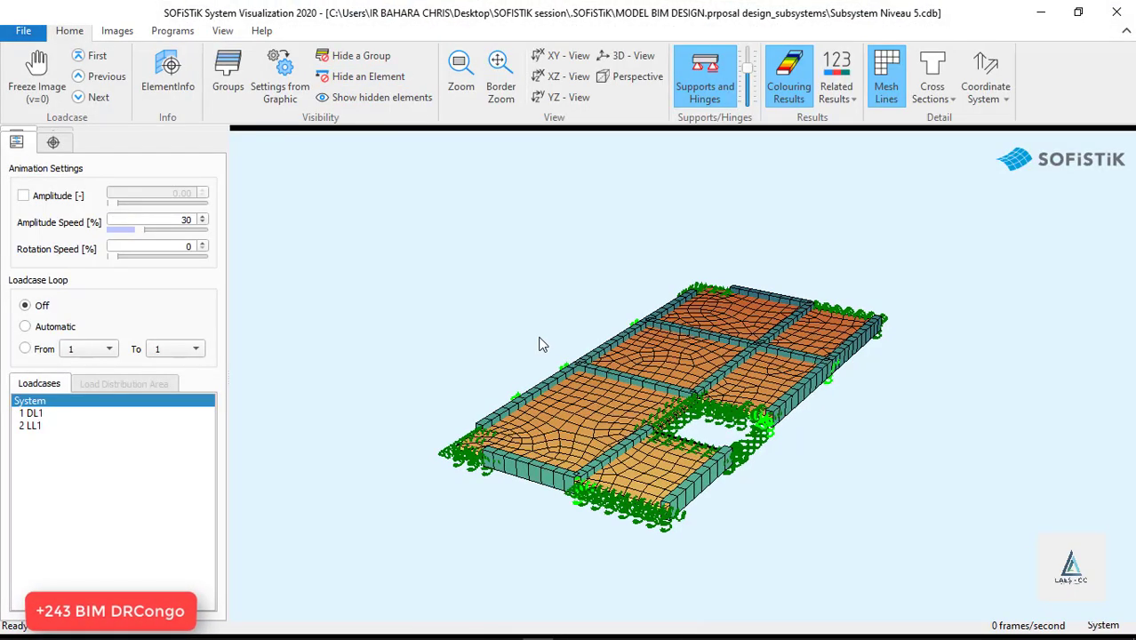
click(38, 415)
click(35, 414)
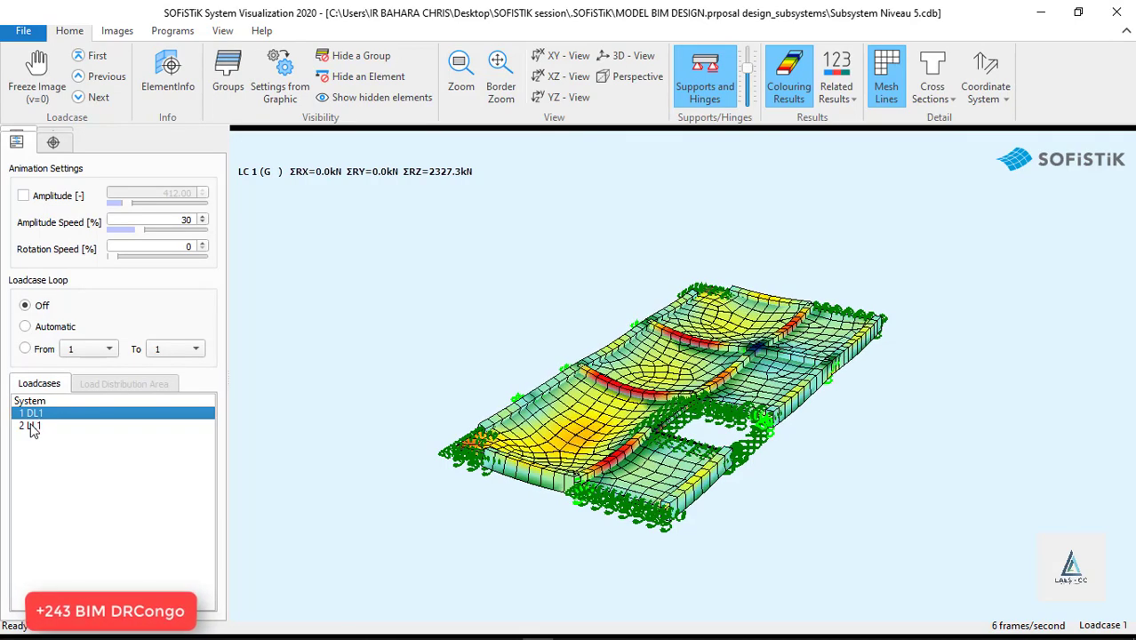
click(32, 428)
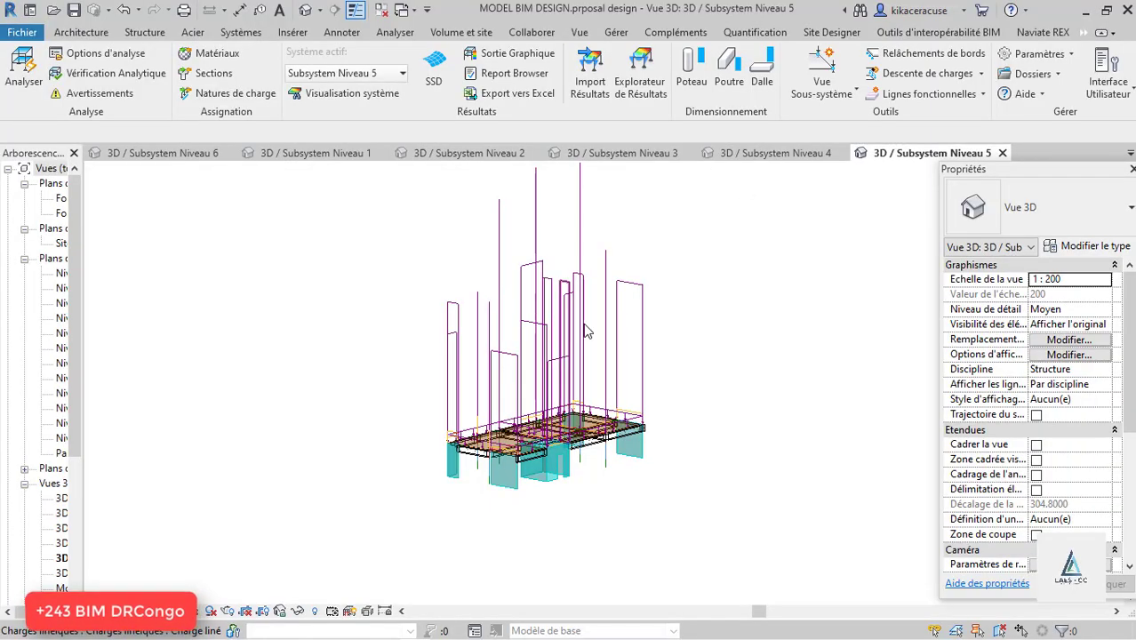
- Activate Subsystem Niveau 4 and create its load takedown from Subsystem Niveau 5, keeping load case numbers, including self-weight and deleting existing takedowns
scroll(583, 323, up, 2)
scroll(545, 304, down, 2)
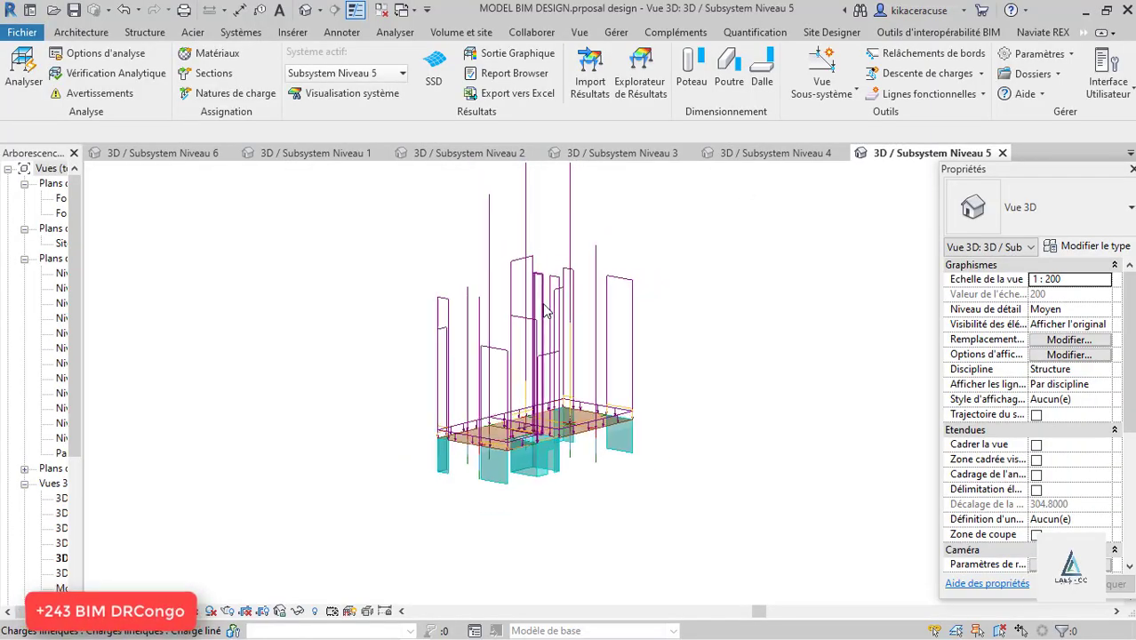
click(372, 78)
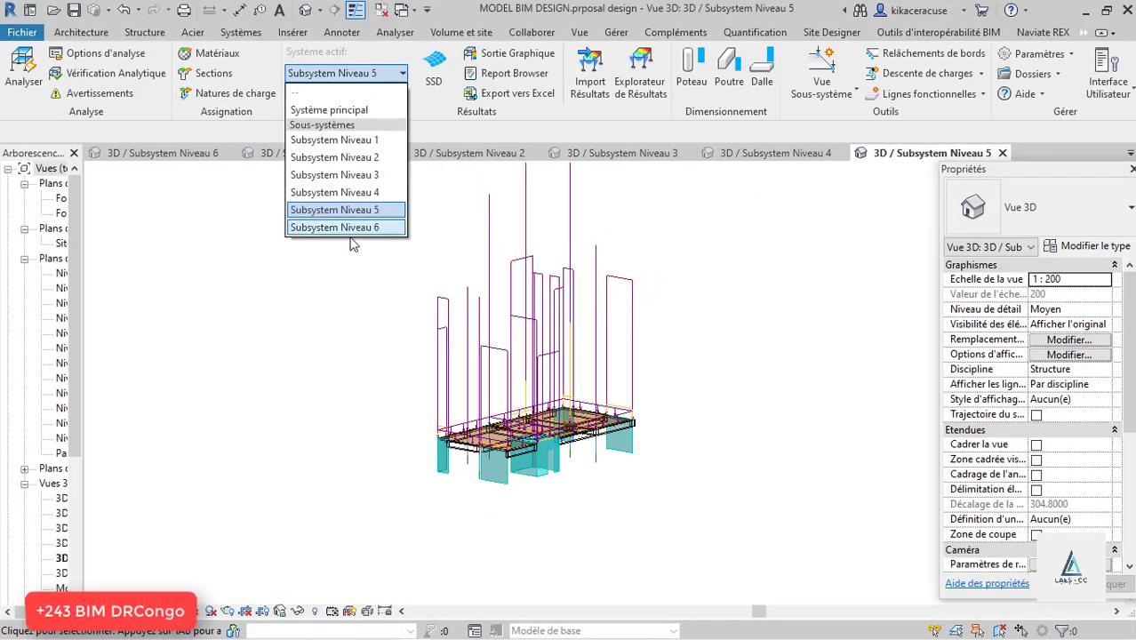
click(371, 200)
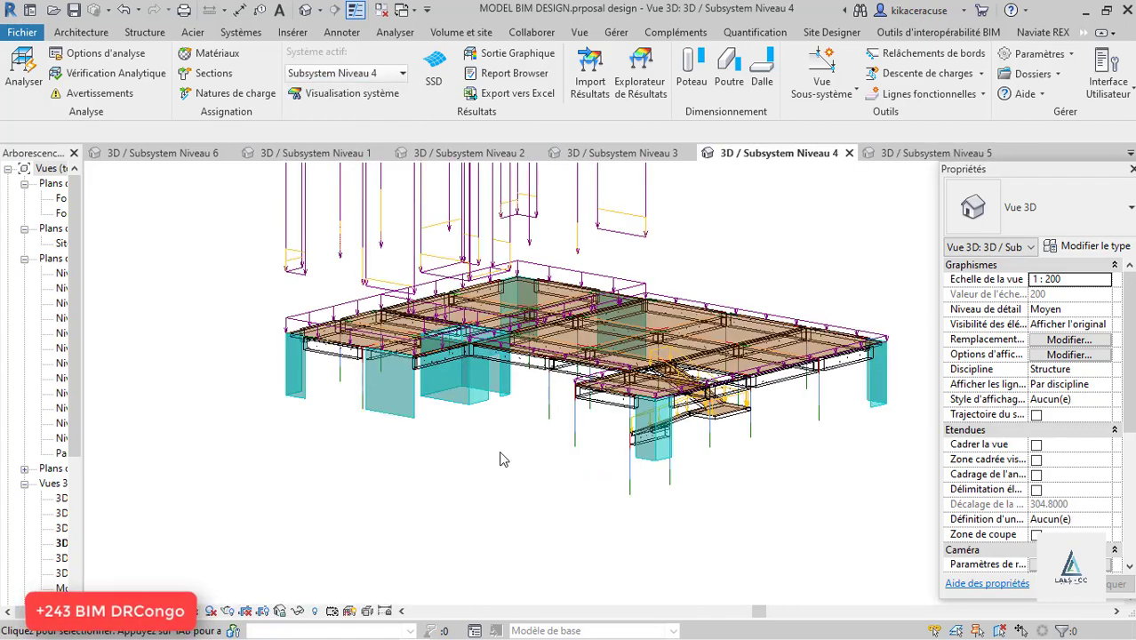
scroll(502, 391, down, 3)
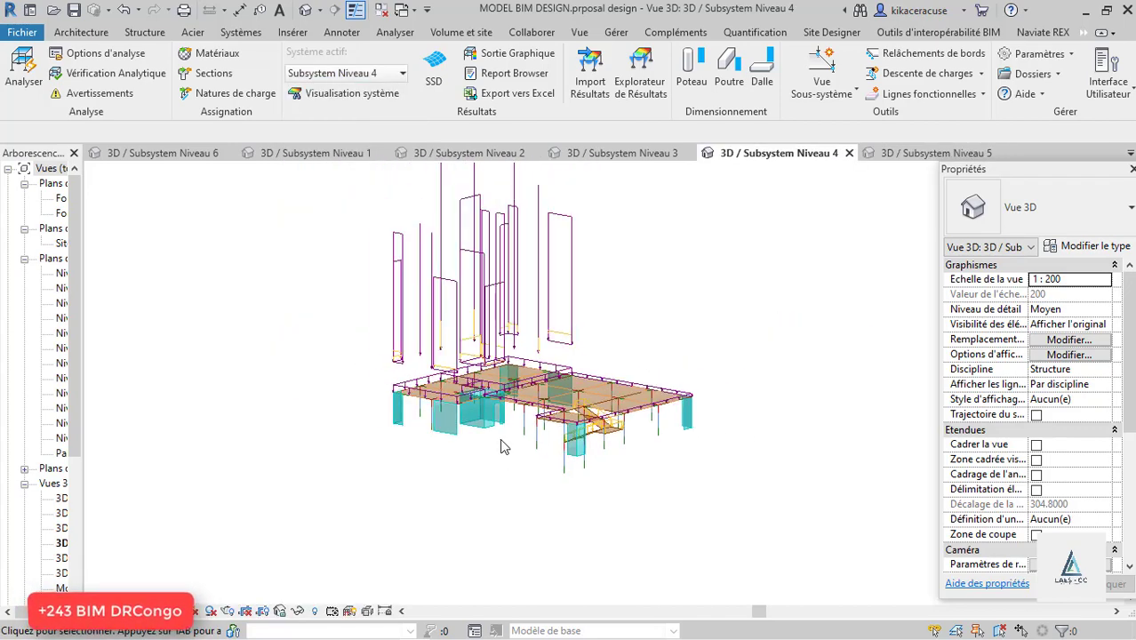
click(983, 74)
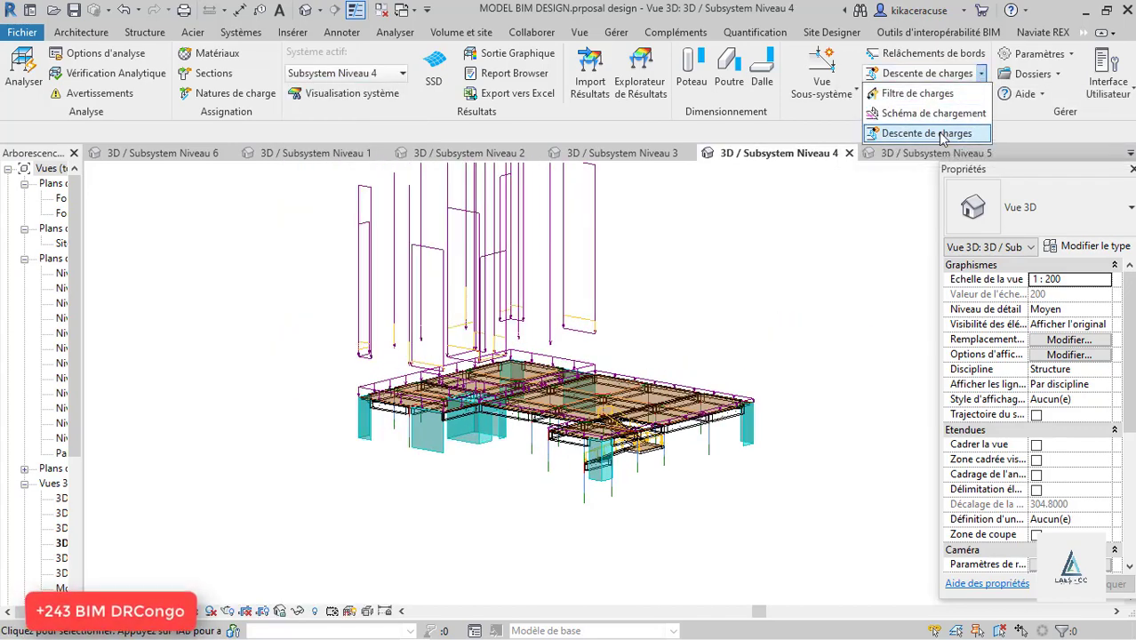
click(938, 131)
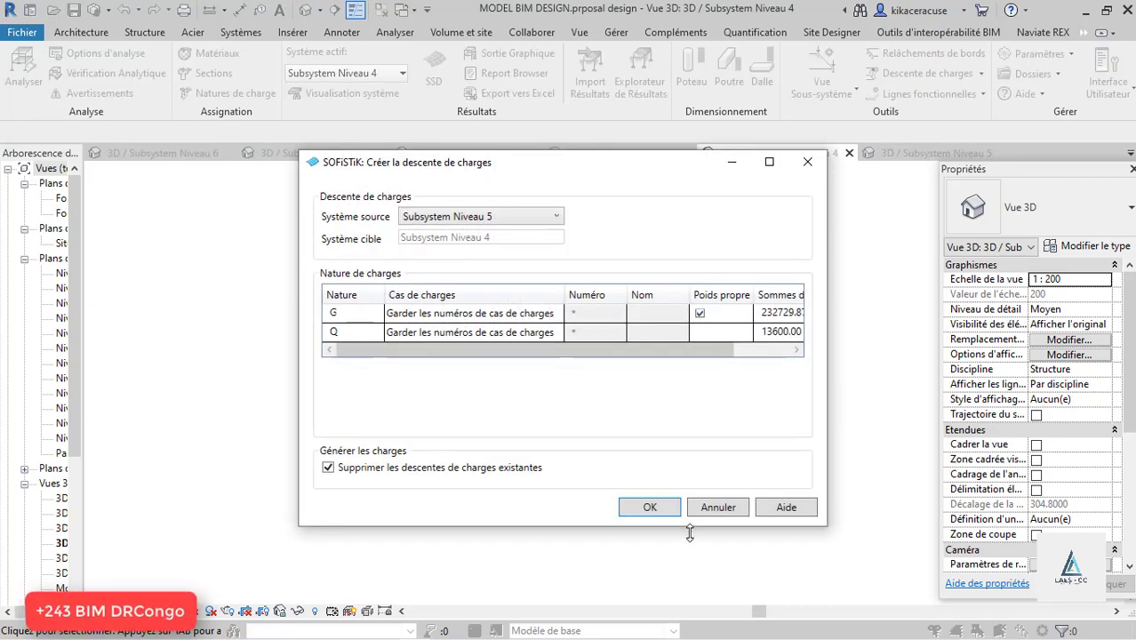
click(650, 507)
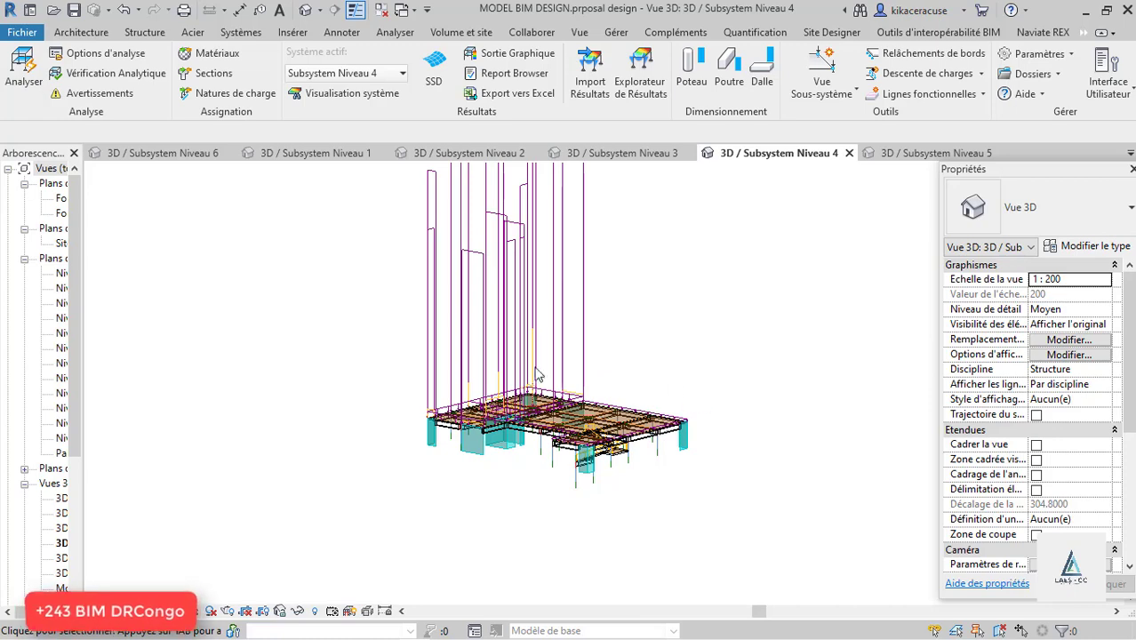
- Run the analysis of Subsystem Niveau 4 with the transferred loads, without opening the results on closing
click(23, 72)
click(628, 558)
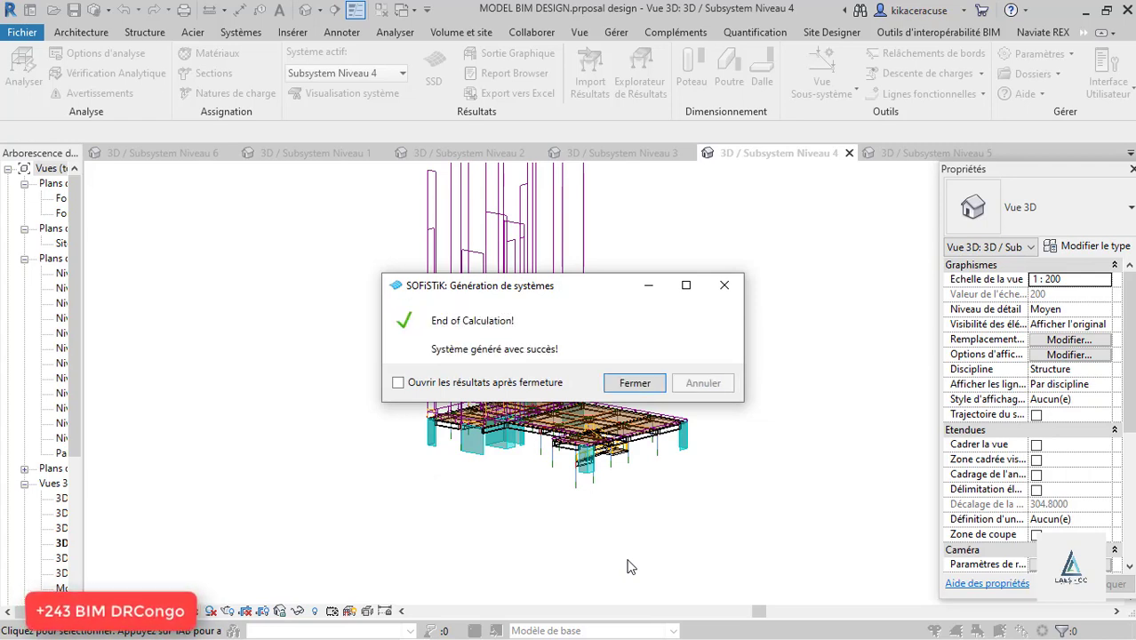
click(632, 381)
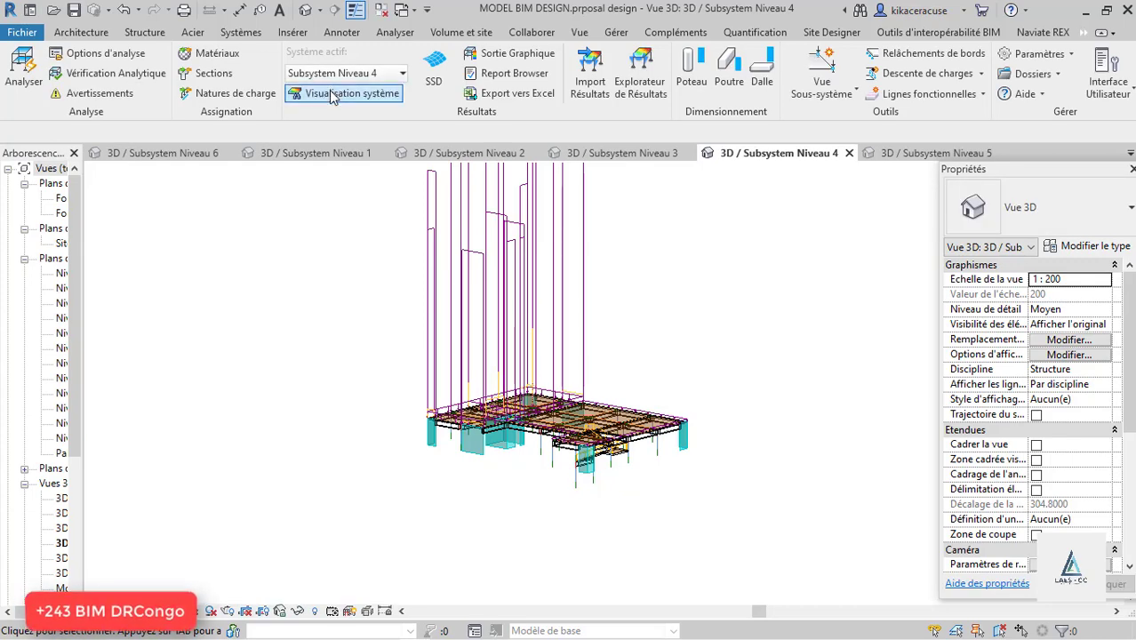
- Open the system visualization of Subsystem Niveau 4 and view the deformations of load cases 1 DL1 and 2 LL1
click(330, 93)
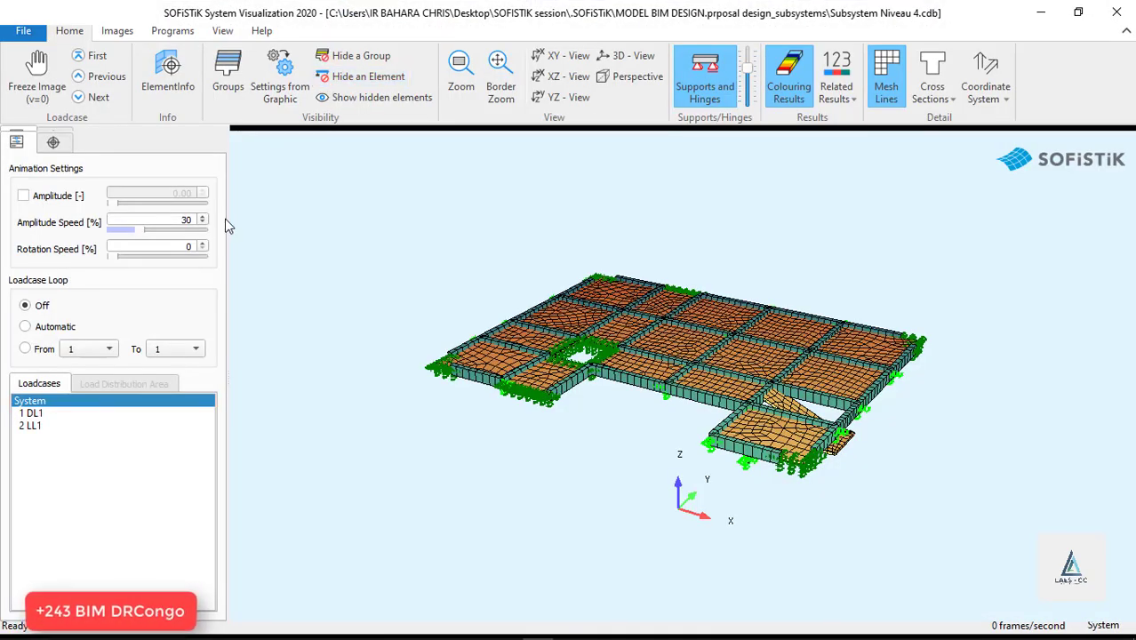
click(29, 414)
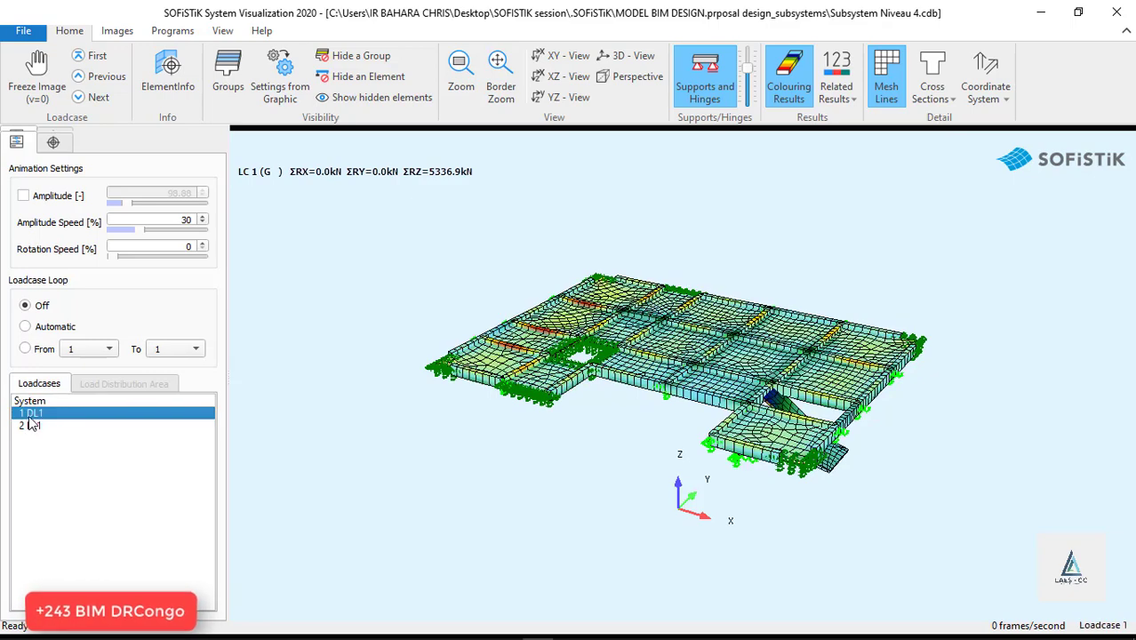
mouse_move(915, 450)
mouse_down()
mouse_move(791, 444)
mouse_move(784, 431)
mouse_move(794, 427)
mouse_up()
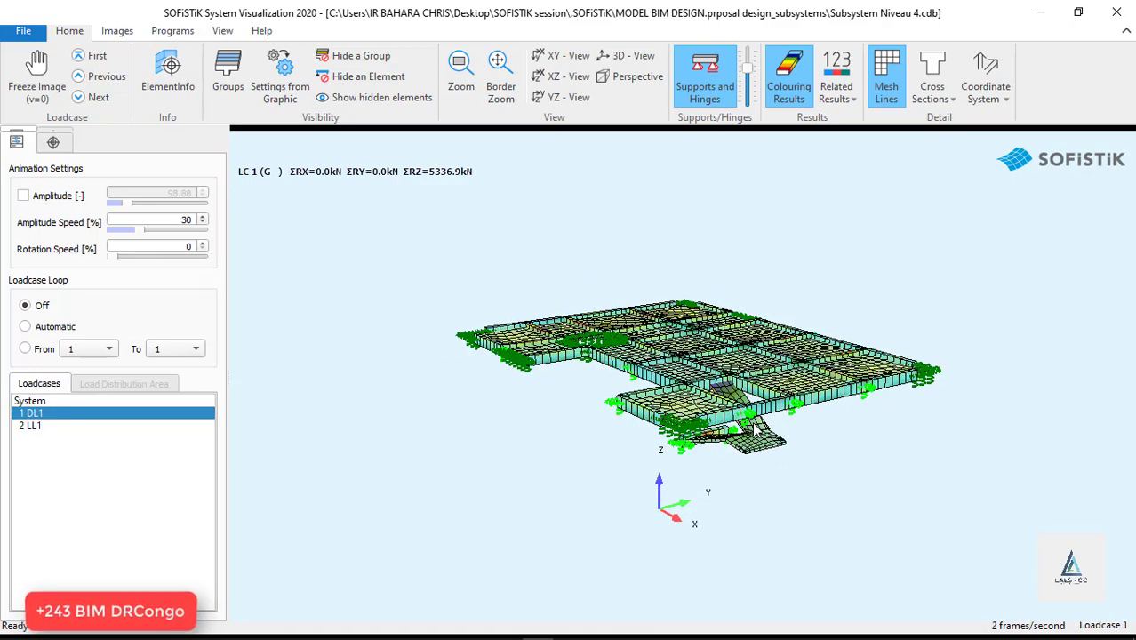
scroll(728, 279, up, 4)
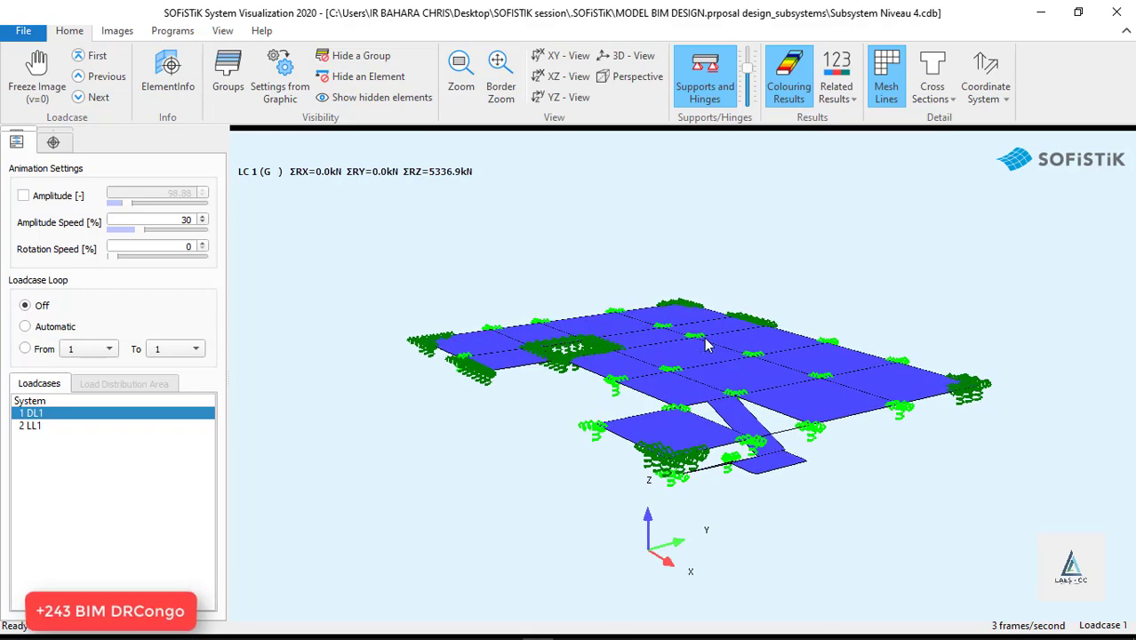
drag(733, 378, 750, 388)
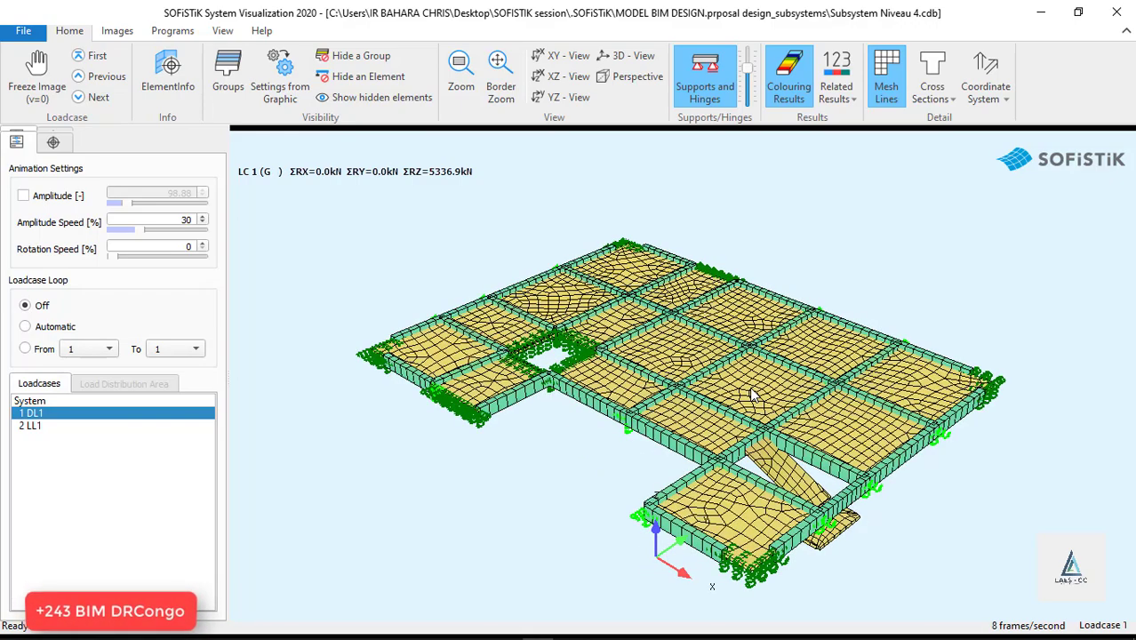
click(33, 427)
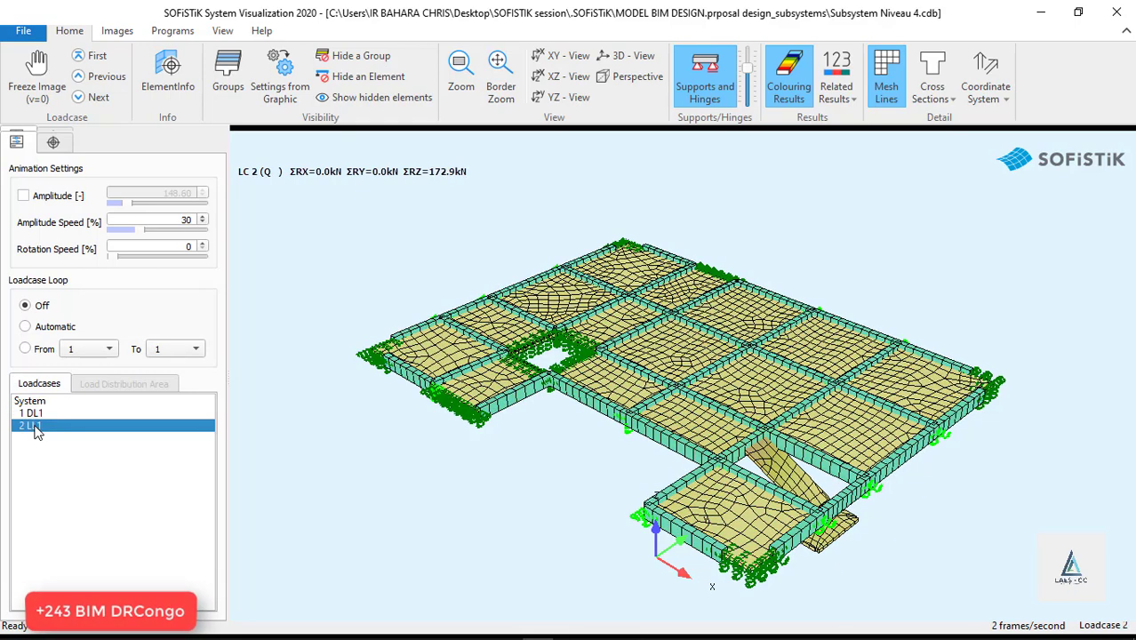
click(1114, 13)
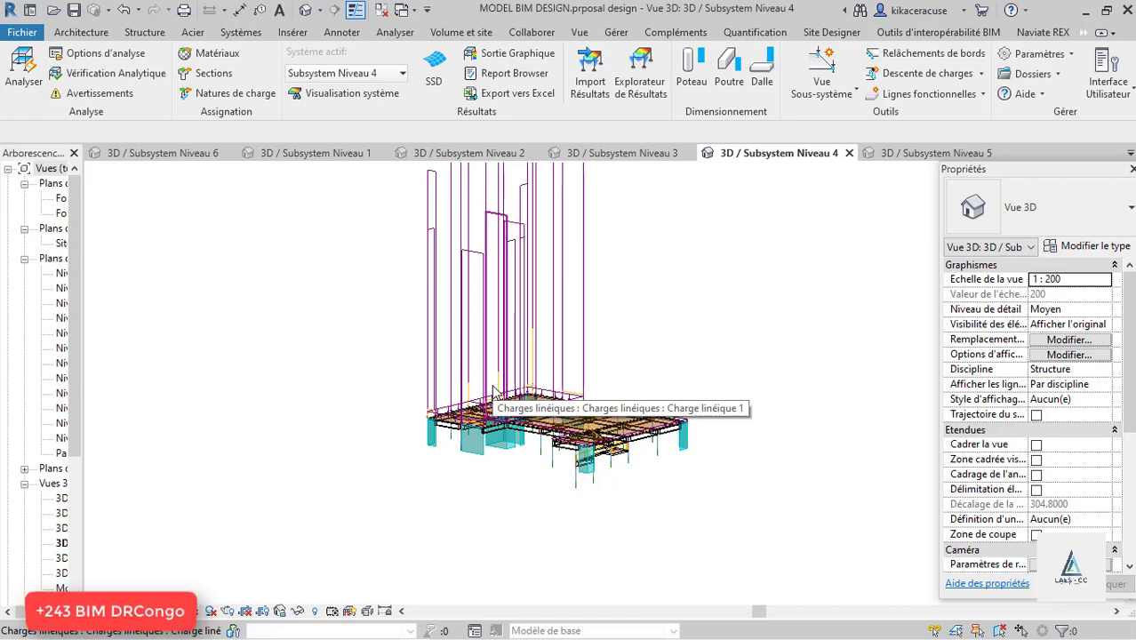
- Export the Subsystem Niveau 4 results for all Revit load cases to Subsystem Niveau 4.xlsx and review the beam and column force sheets in Excel
click(504, 94)
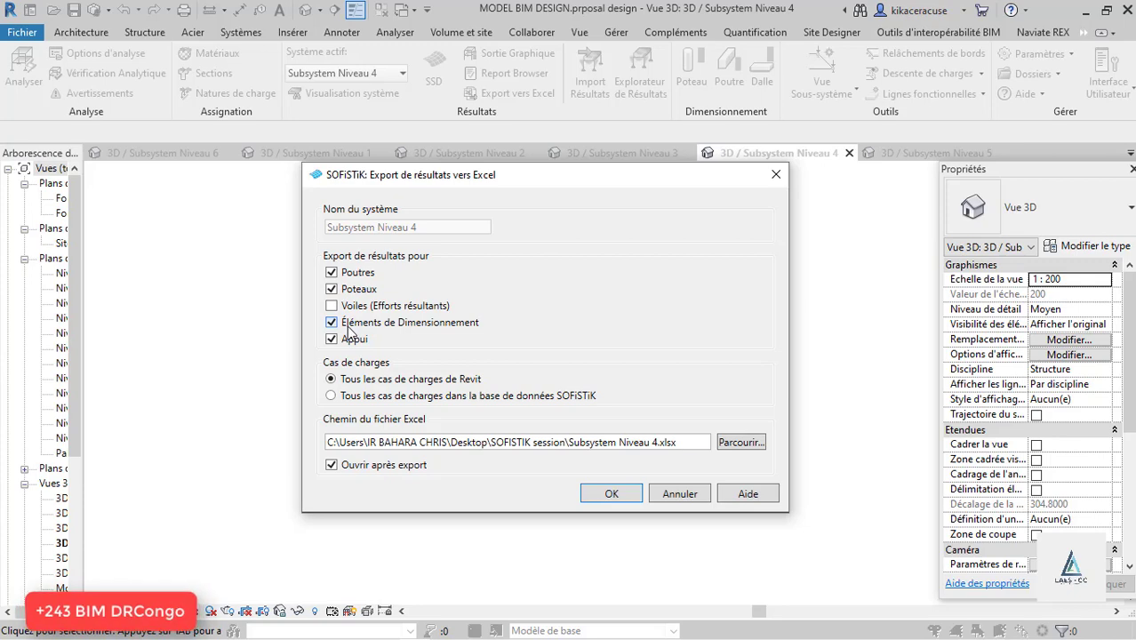
click(610, 497)
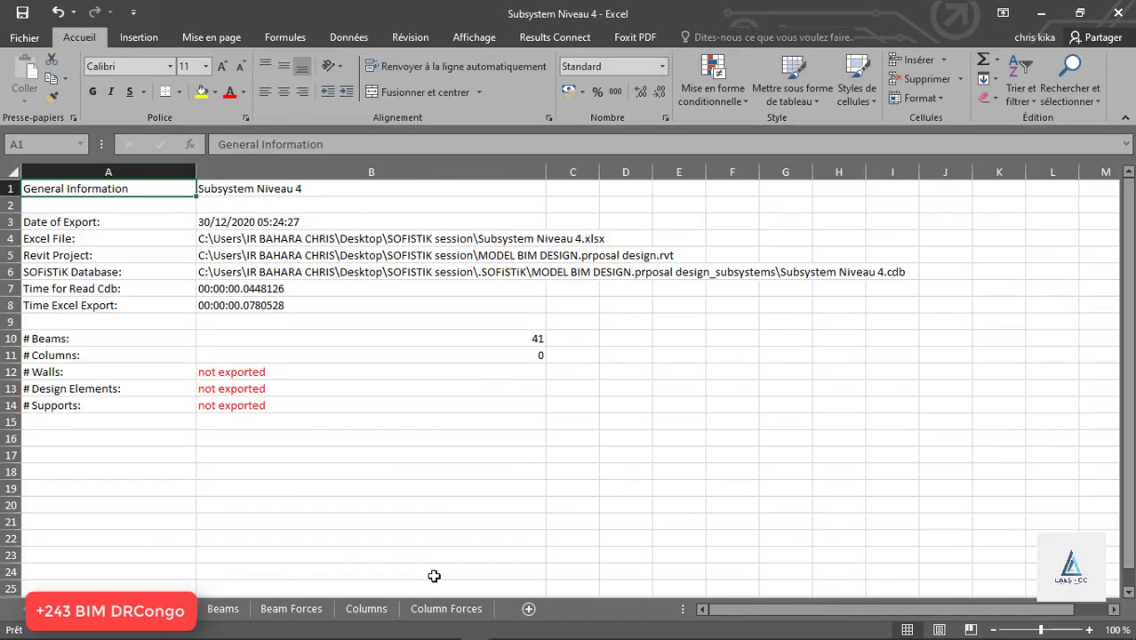
click(273, 609)
click(447, 610)
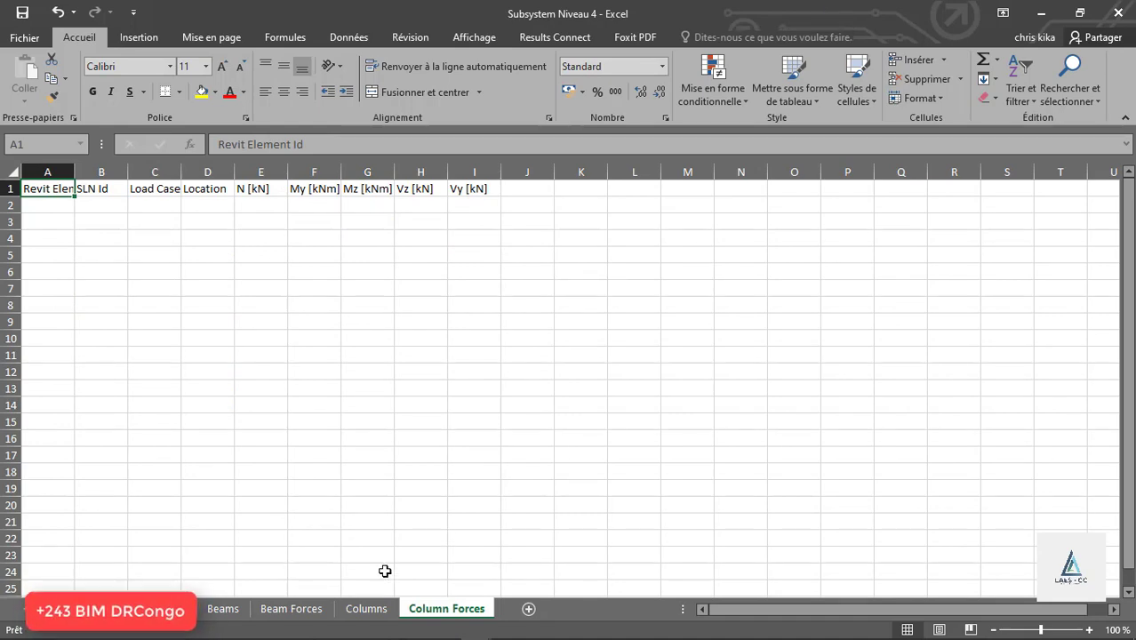
click(377, 610)
click(300, 610)
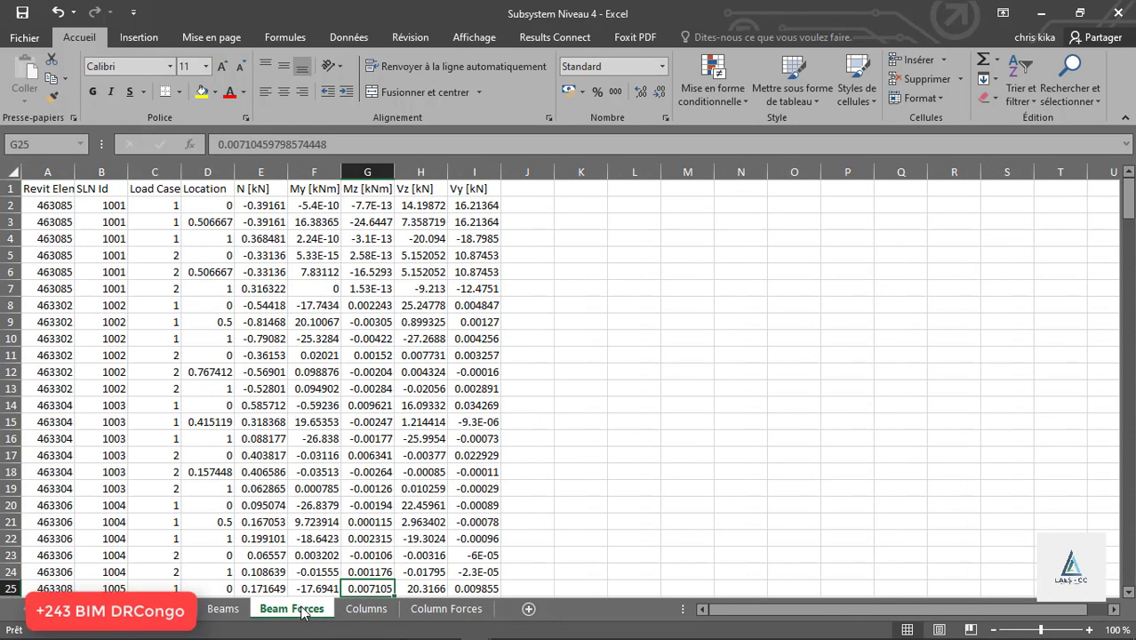
click(1038, 13)
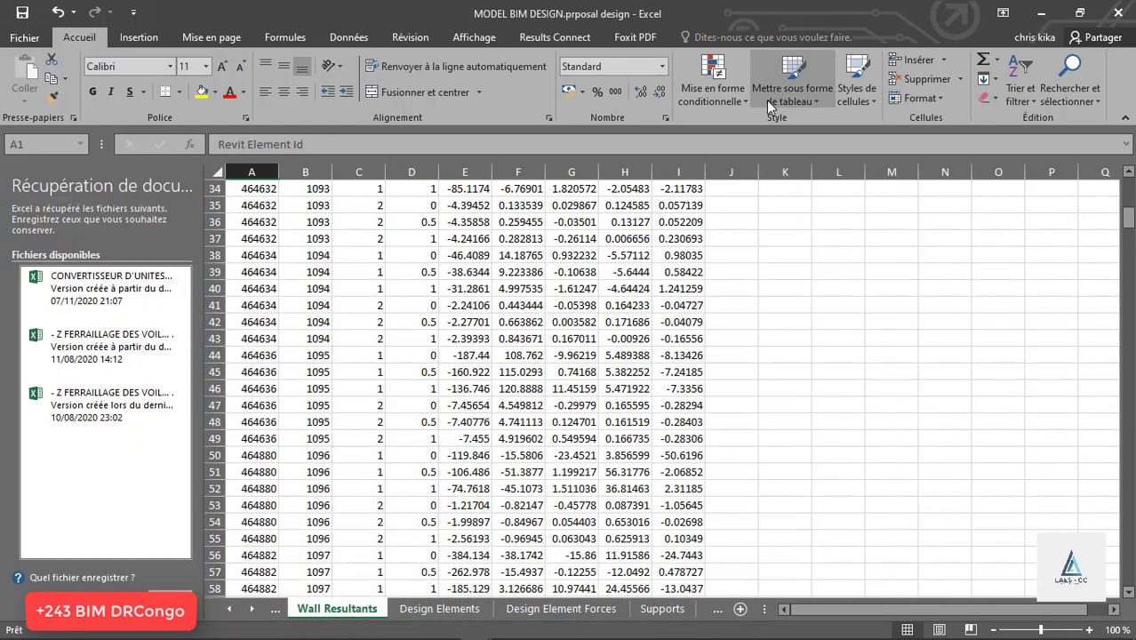
click(1041, 13)
scroll(567, 330, up, 2)
scroll(552, 351, down, 2)
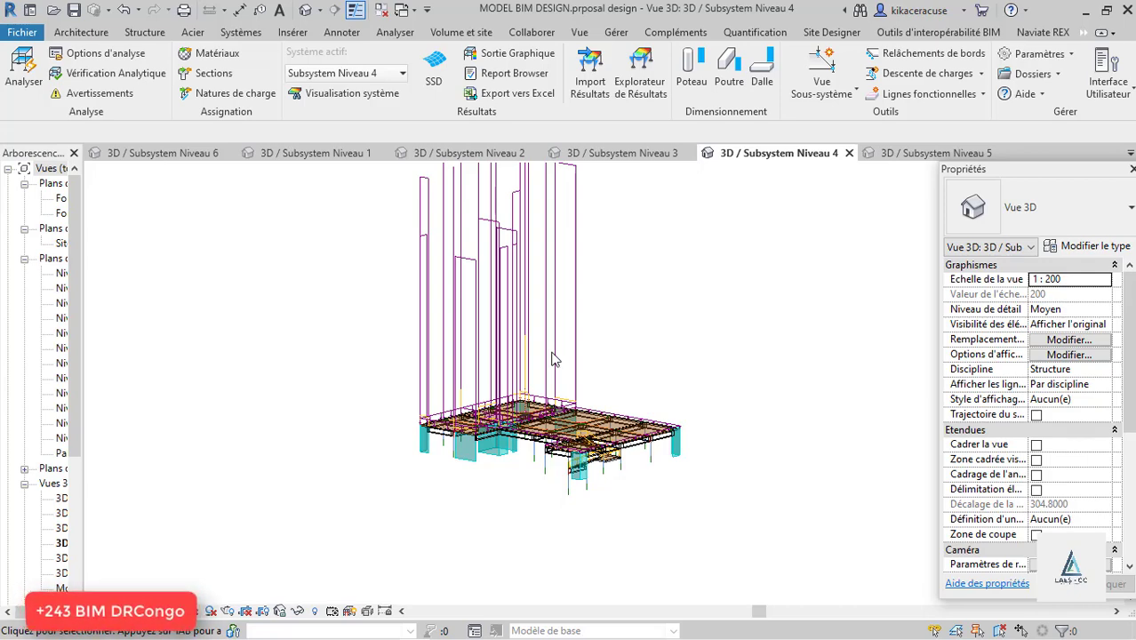
scroll(578, 422, up, 3)
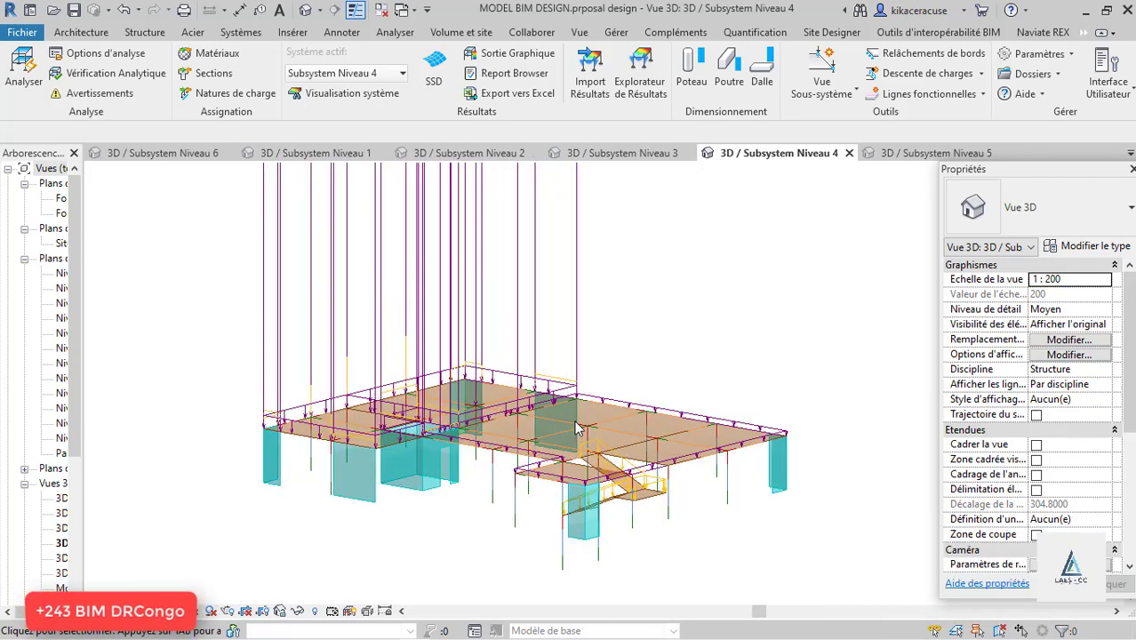
scroll(639, 295, down, 2)
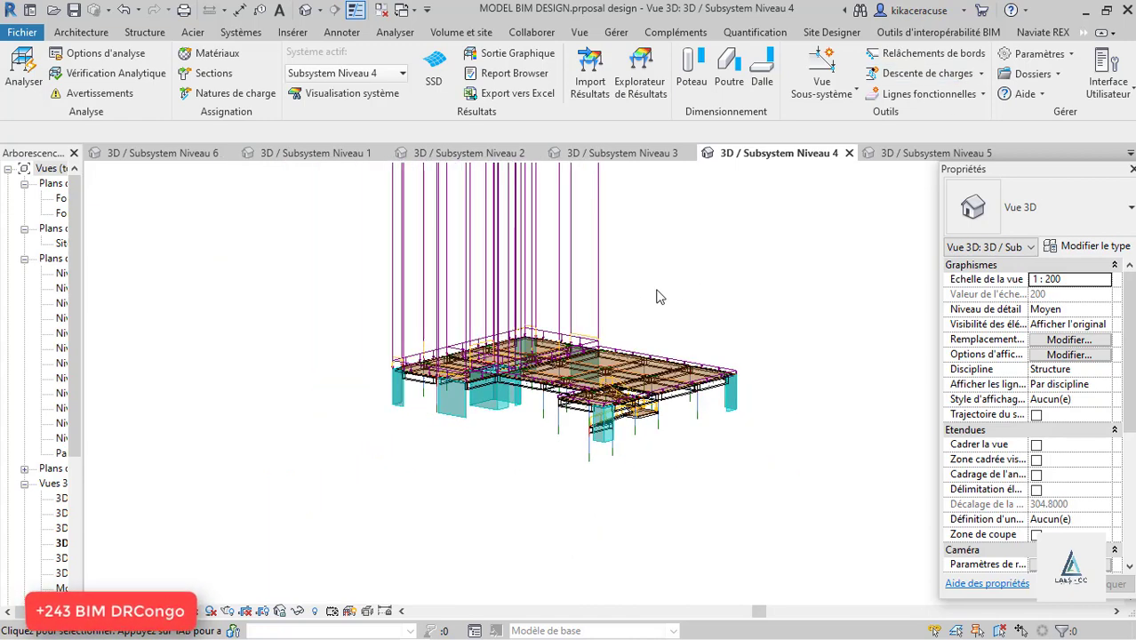
shift+middle_drag(656, 289, 672, 372)
scroll(650, 295, up, 1)
scroll(650, 302, up, 1)
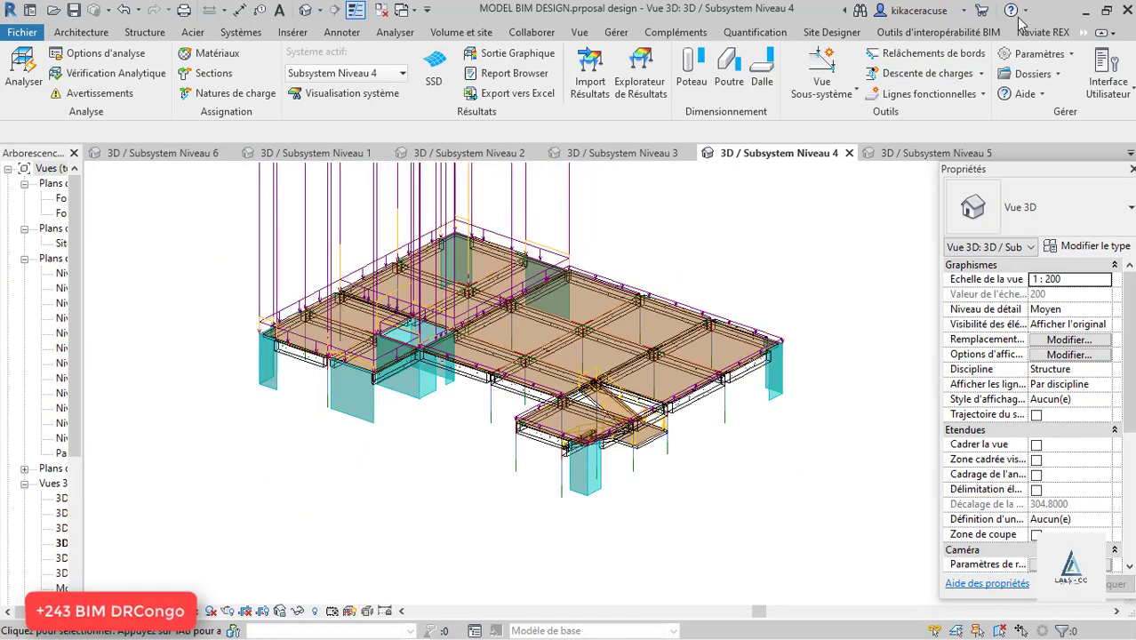
click(981, 73)
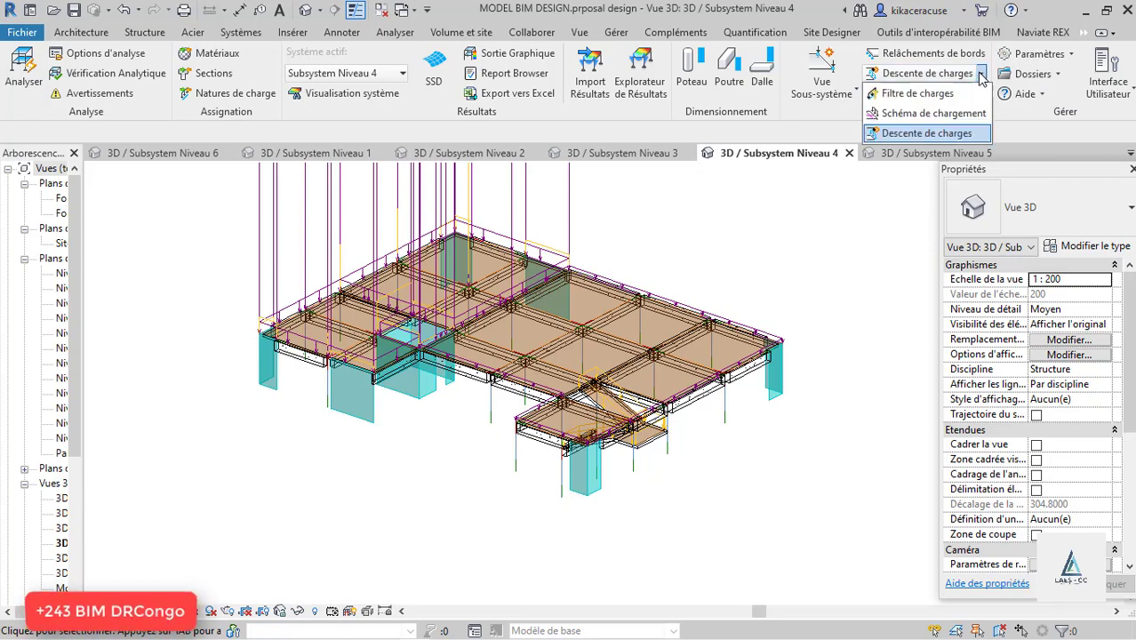
click(915, 115)
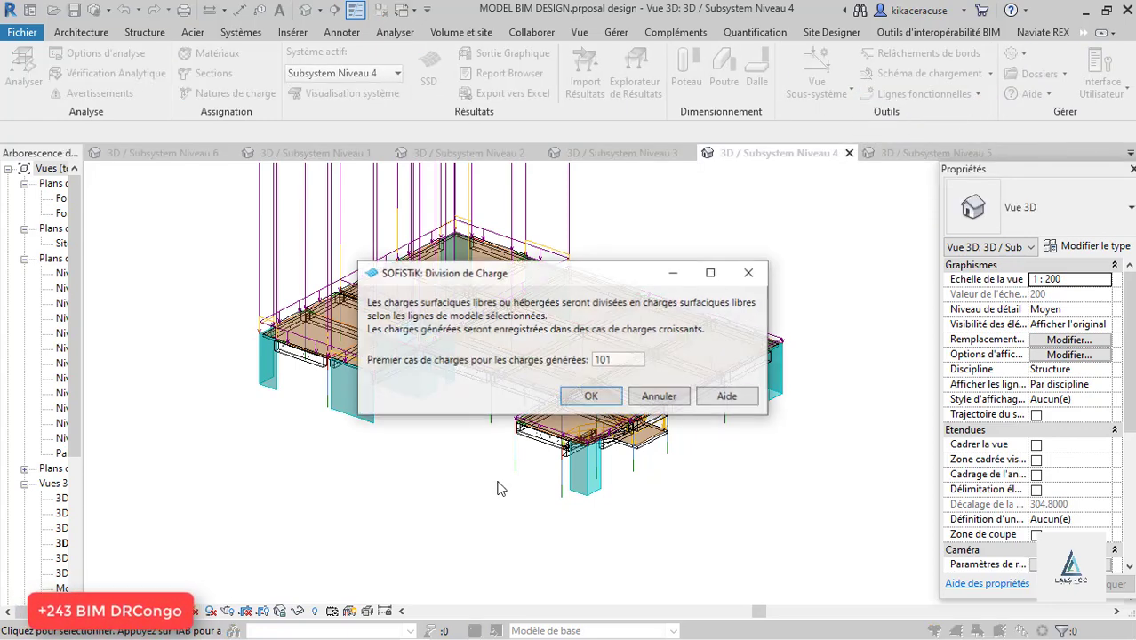
click(591, 396)
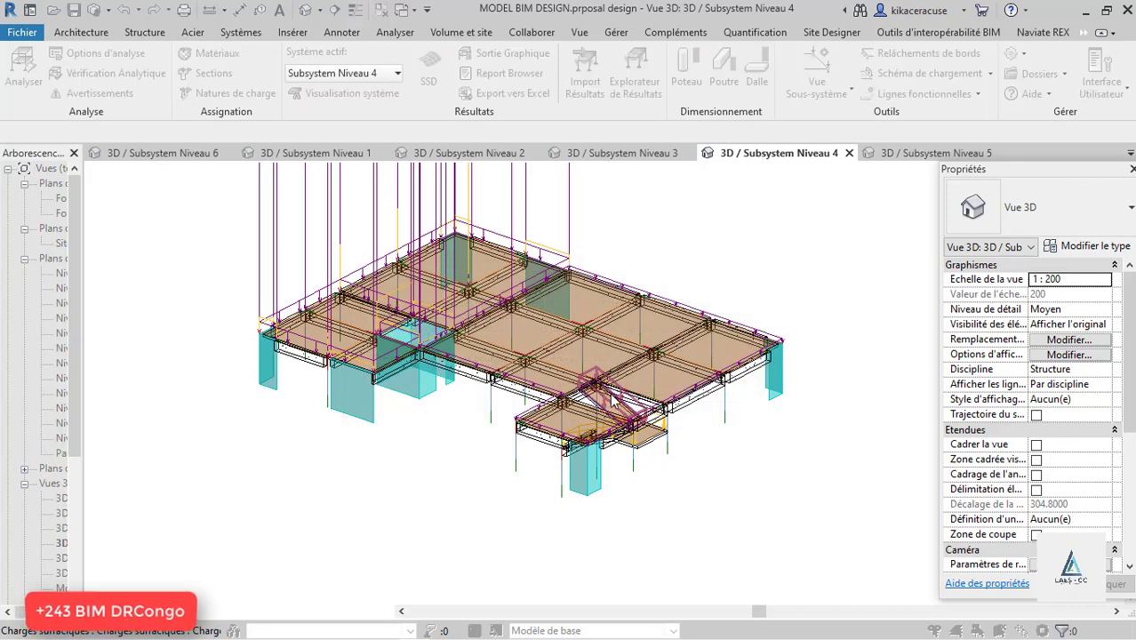
scroll(425, 490, down, 2)
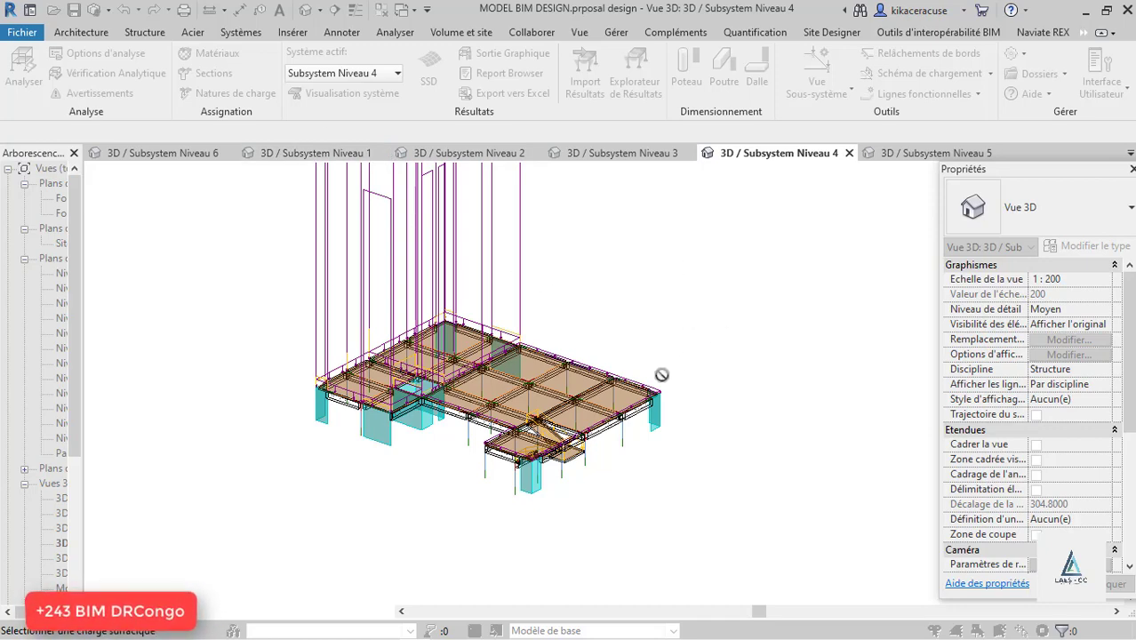
key(Escape)
- Open the graphical output (Sortie Graphique) of Subsystem Niveau 4, view the structure and close it again
scroll(498, 249, up, 3)
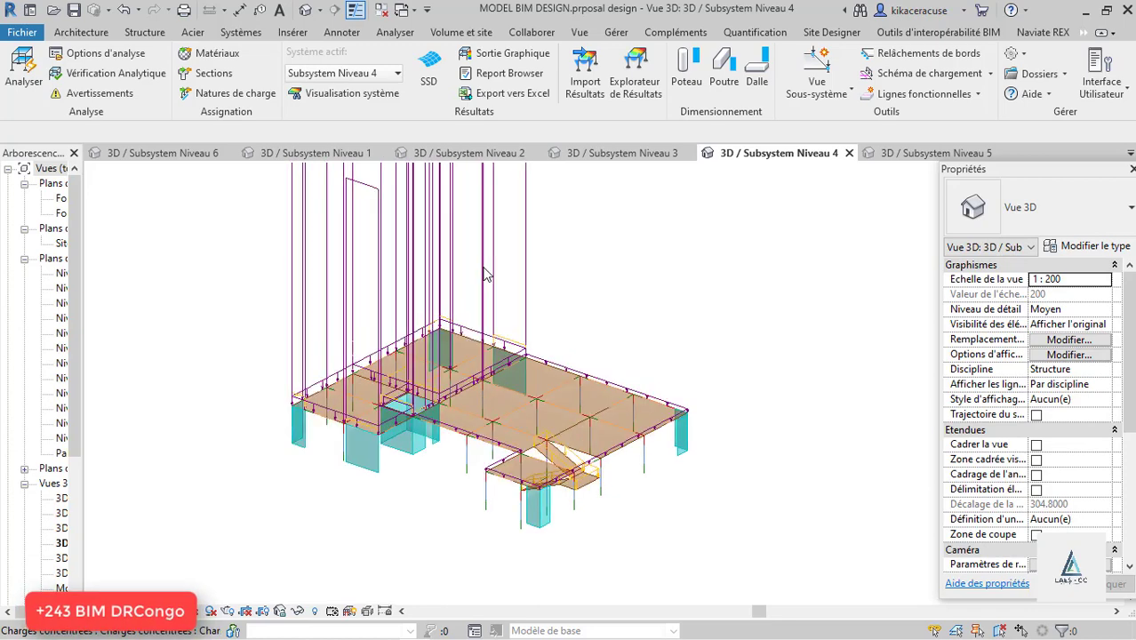
scroll(533, 270, down, 5)
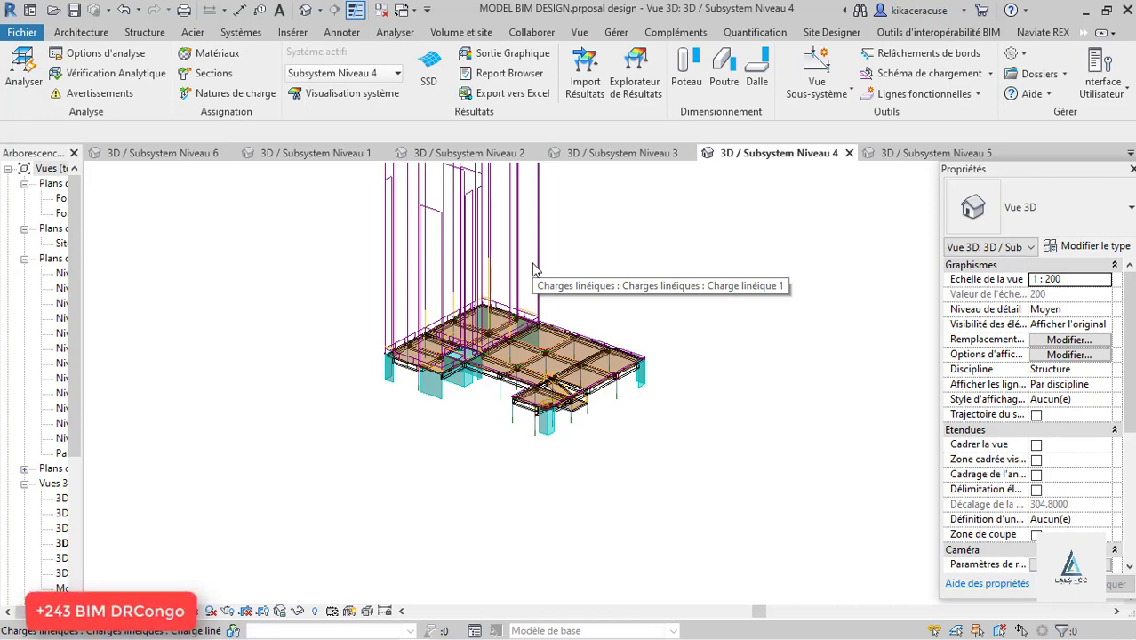
scroll(546, 260, up, 2)
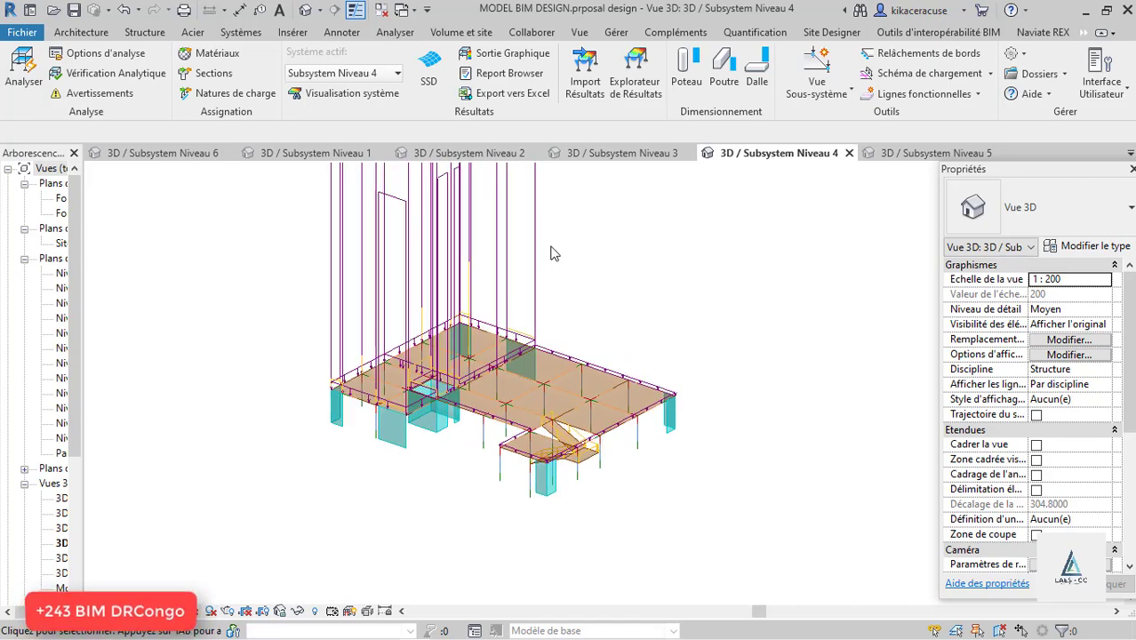
click(512, 61)
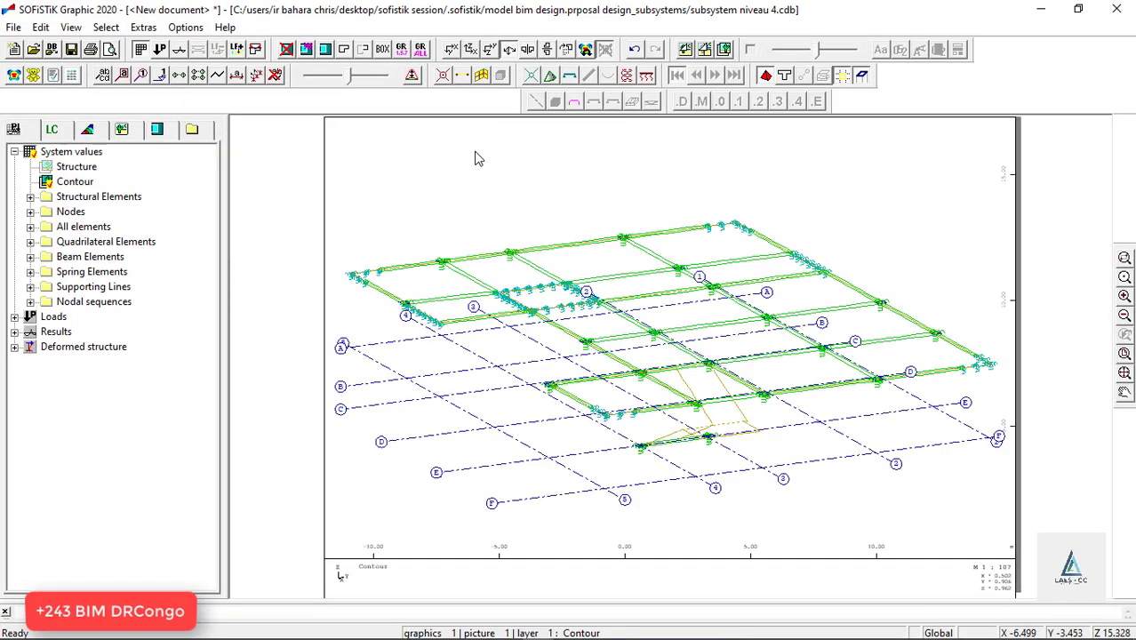
click(1116, 9)
click(575, 363)
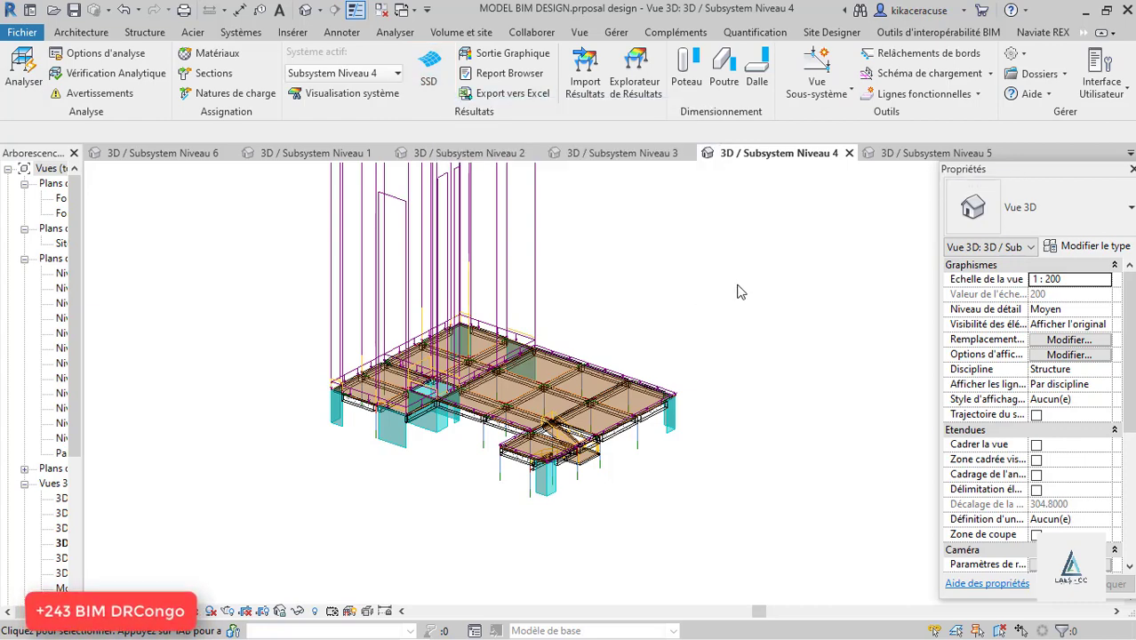
- Activate the main system (Système principal) and view the whole analytical model with the transferred loads
click(371, 74)
click(343, 108)
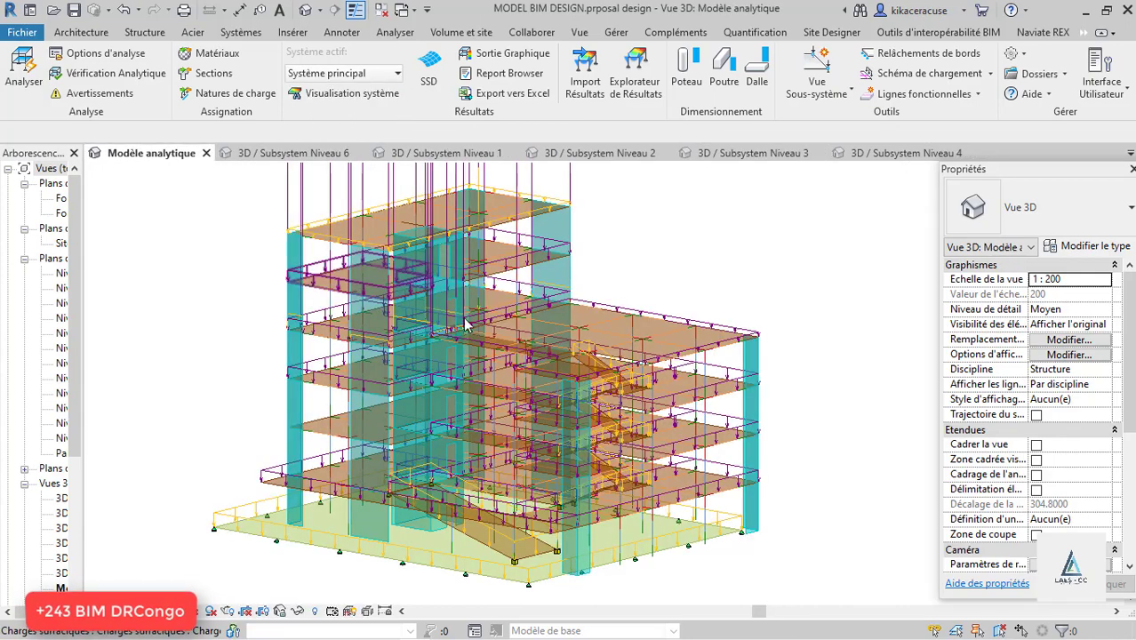
scroll(494, 291, down, 4)
scroll(493, 291, up, 2)
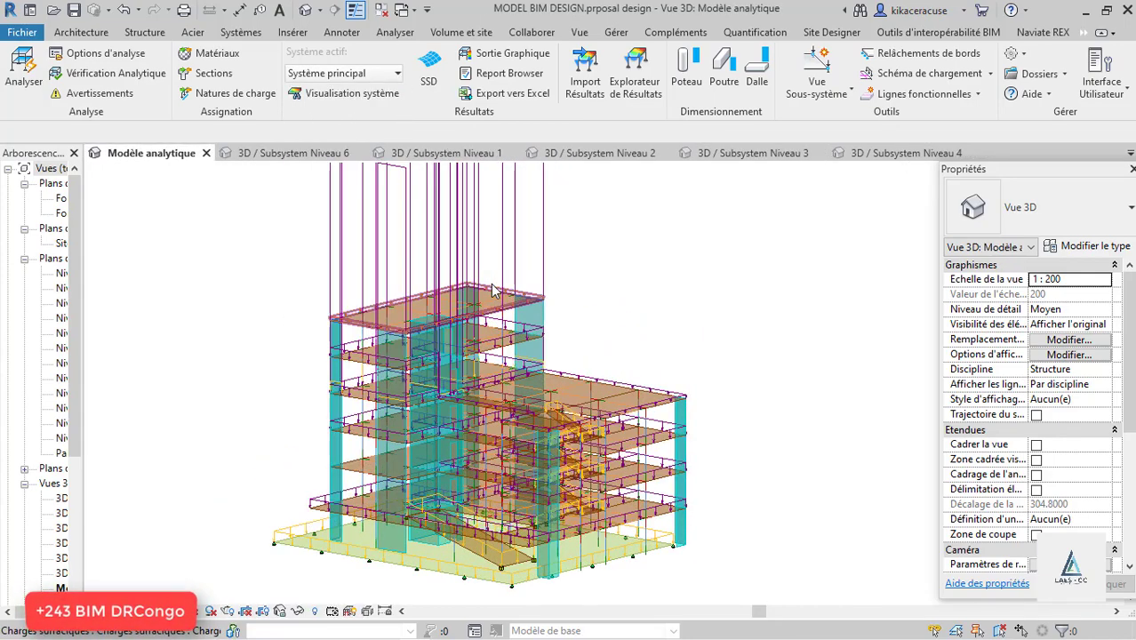